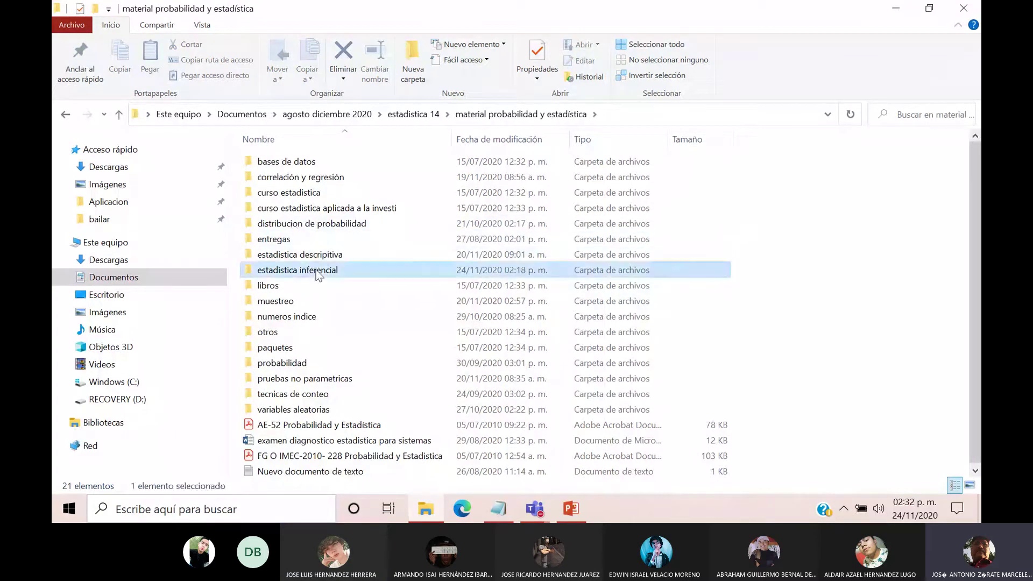
Open the workbook "ejemplo muestreo prueba hipotesis" from the "estadistica inferencial" folder.
double_click(315, 270)
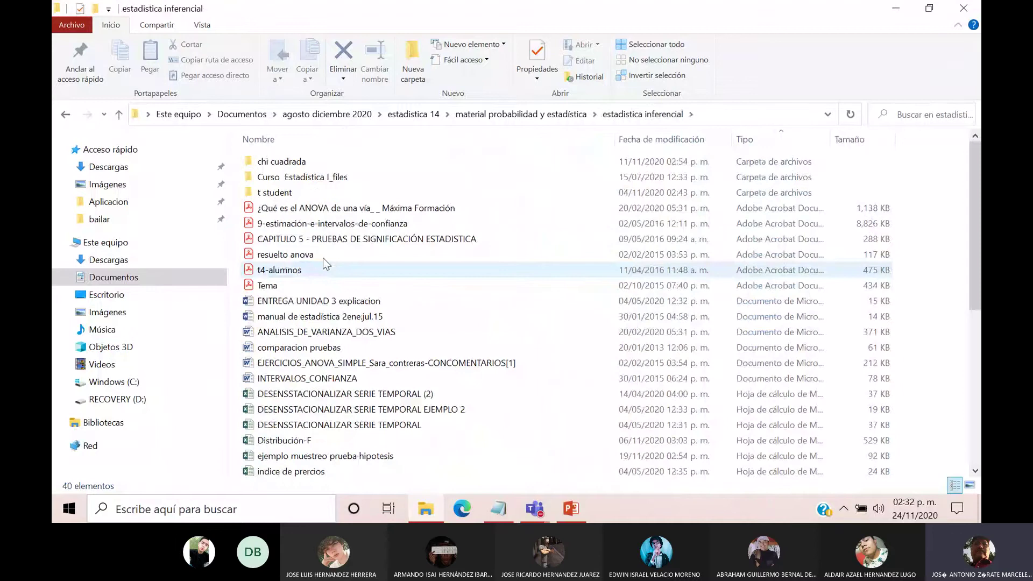
scroll(359, 329, down, 3)
double_click(359, 330)
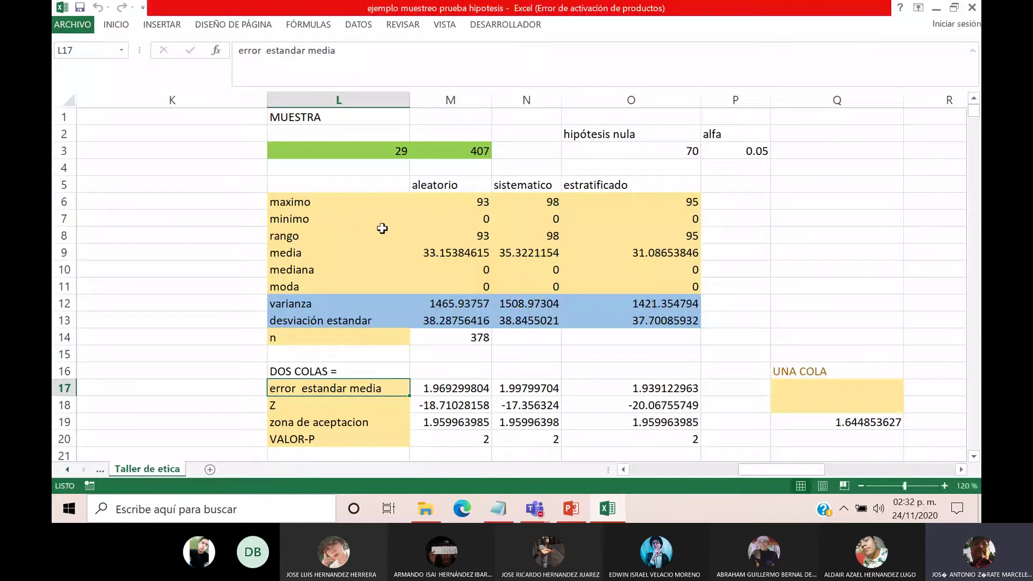
Examine the ALEATORIO, SISTEMATICO and estratificado sample data columns on the Taller de etica sheet.
click(658, 404)
scroll(521, 340, down, 4)
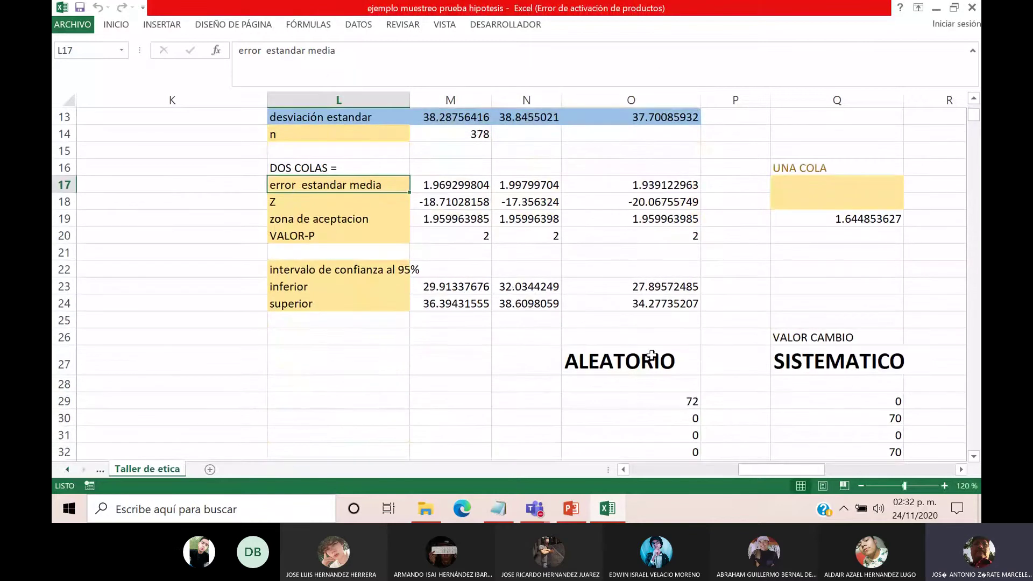
click(652, 355)
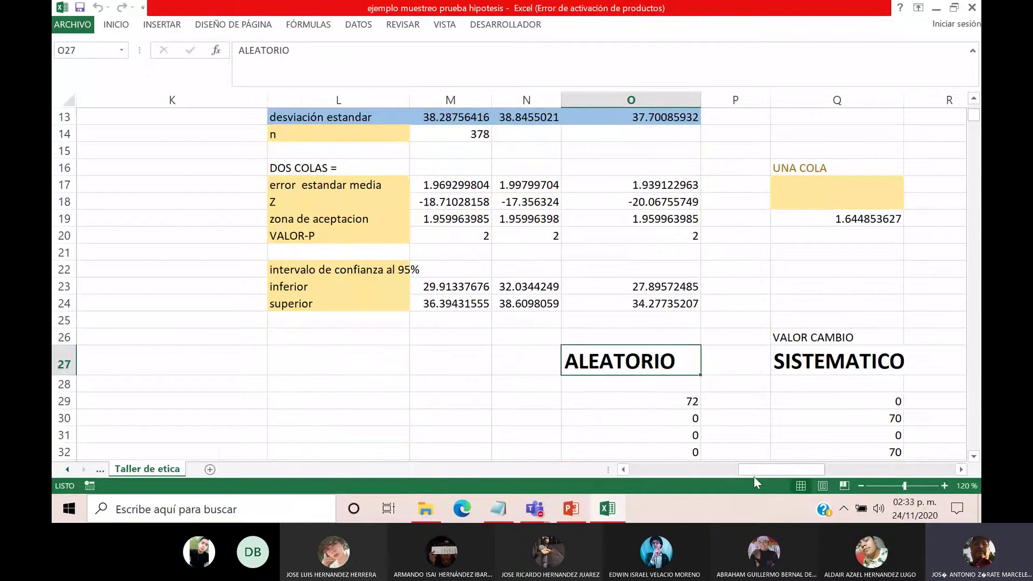
drag(756, 470, 767, 469)
click(679, 363)
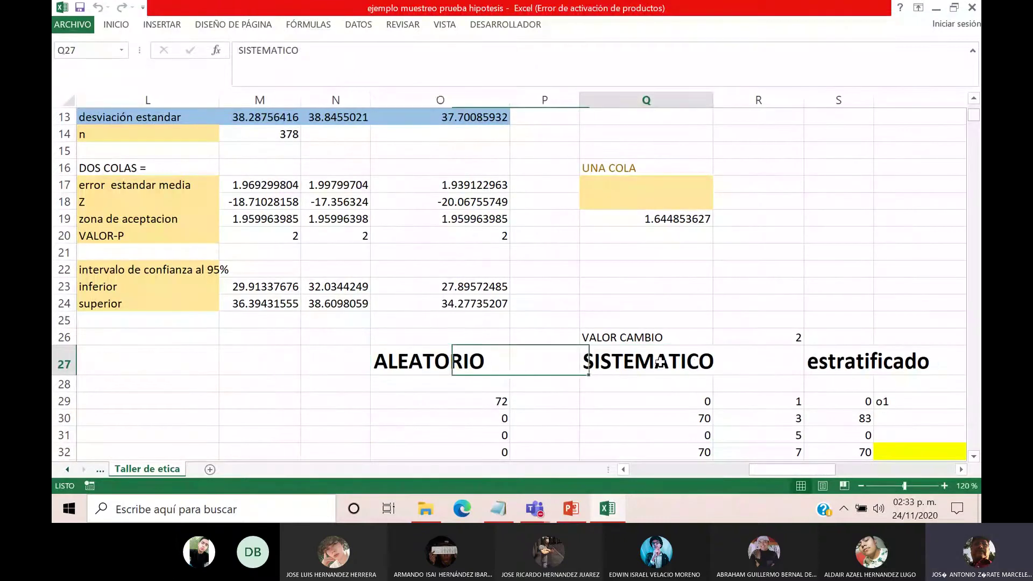
scroll(817, 466, right, 2)
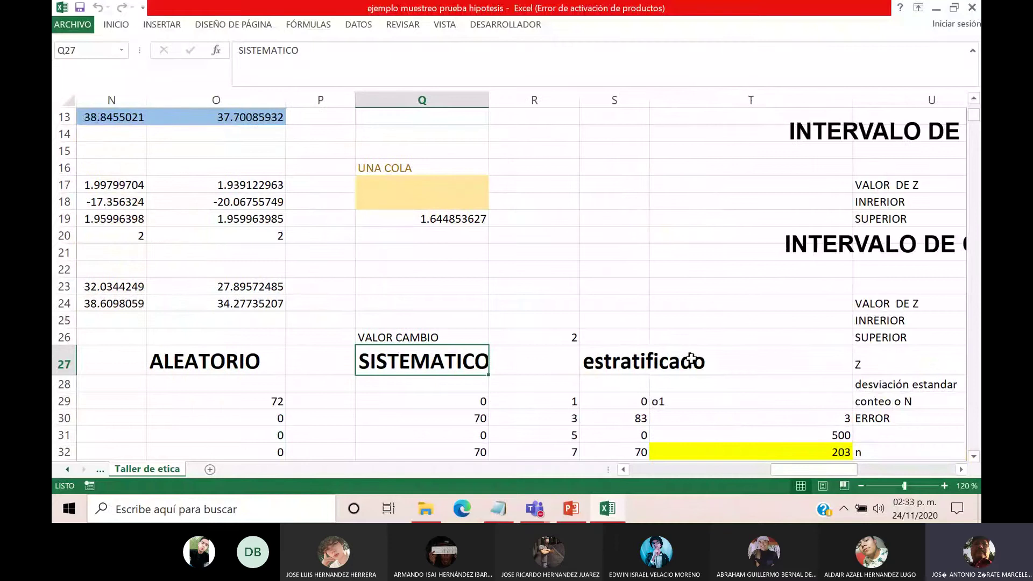
mouse_move(828, 470)
mouse_down()
mouse_move(776, 458)
mouse_move(832, 466)
mouse_up()
click(672, 401)
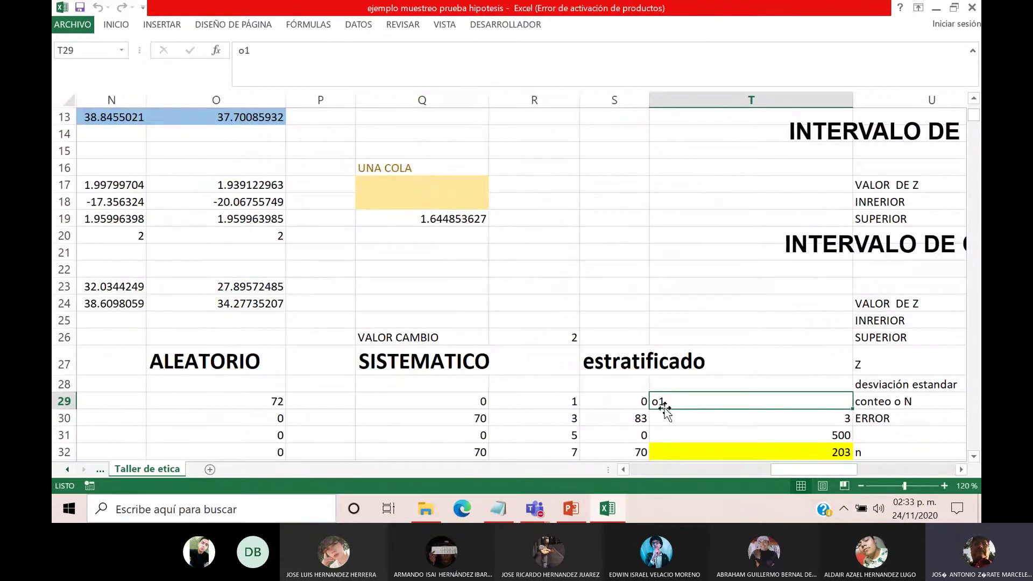
scroll(691, 423, down, 5)
scroll(691, 424, down, 14)
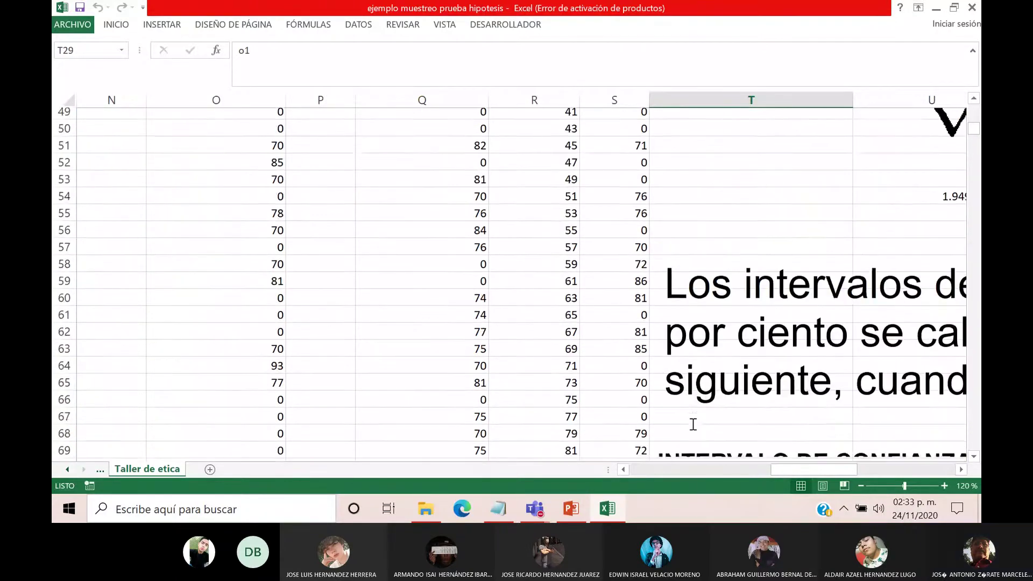
scroll(692, 423, down, 4)
scroll(691, 423, up, 20)
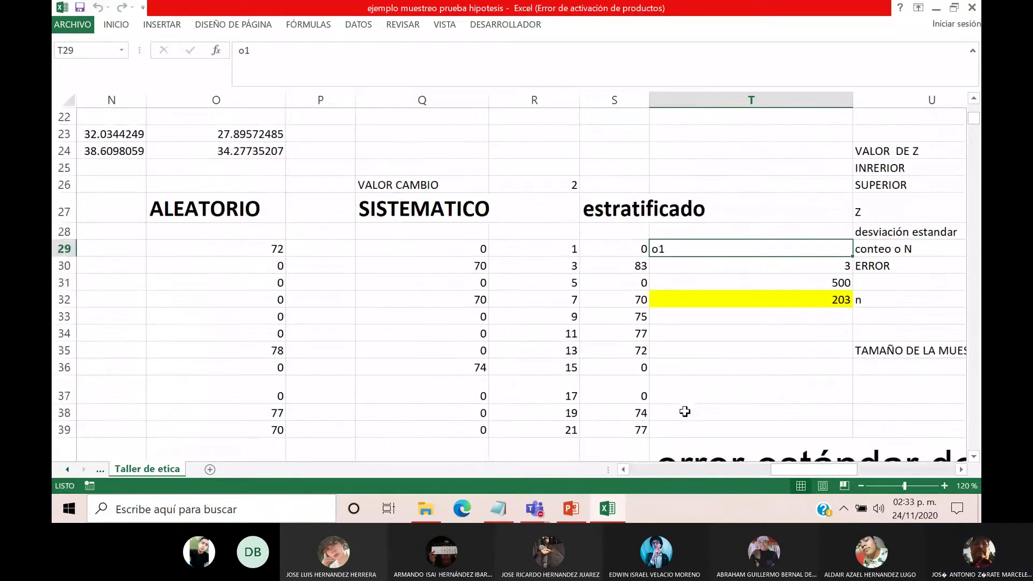
Check the contents of cells L3 and M3 under MUESTRA, which define the sample's row range.
scroll(685, 412, up, 7)
drag(779, 469, 756, 468)
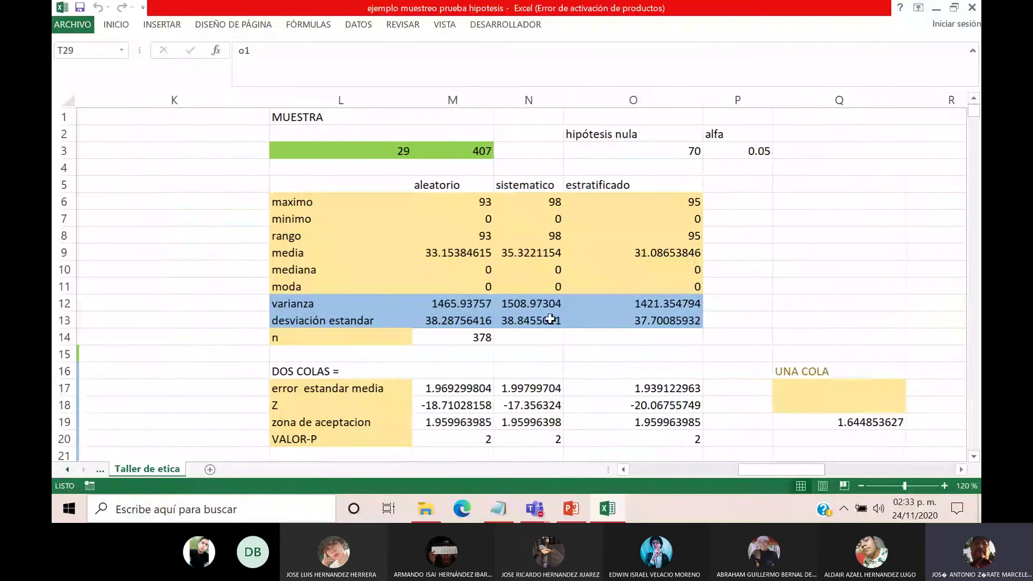
click(384, 146)
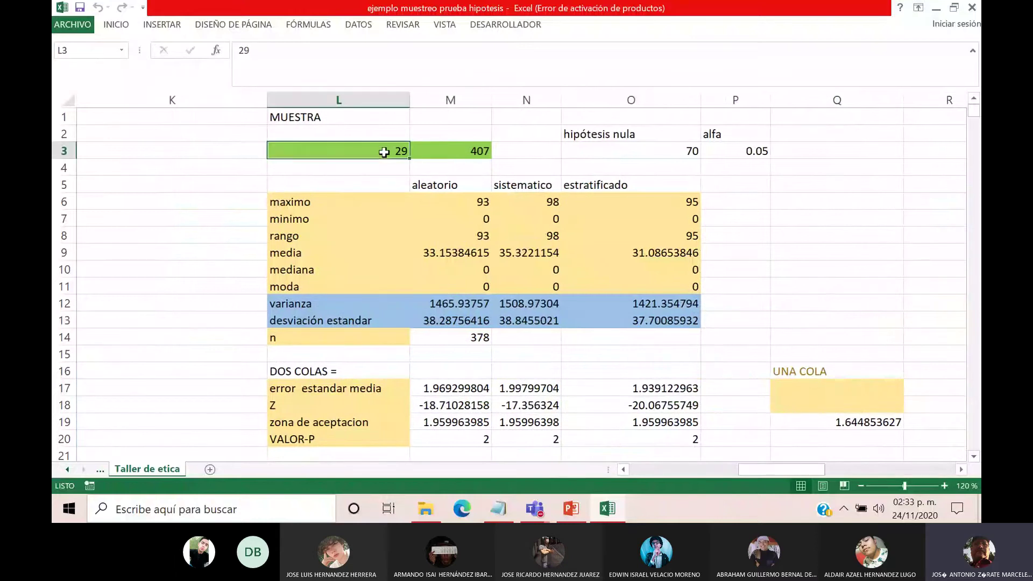
click(476, 153)
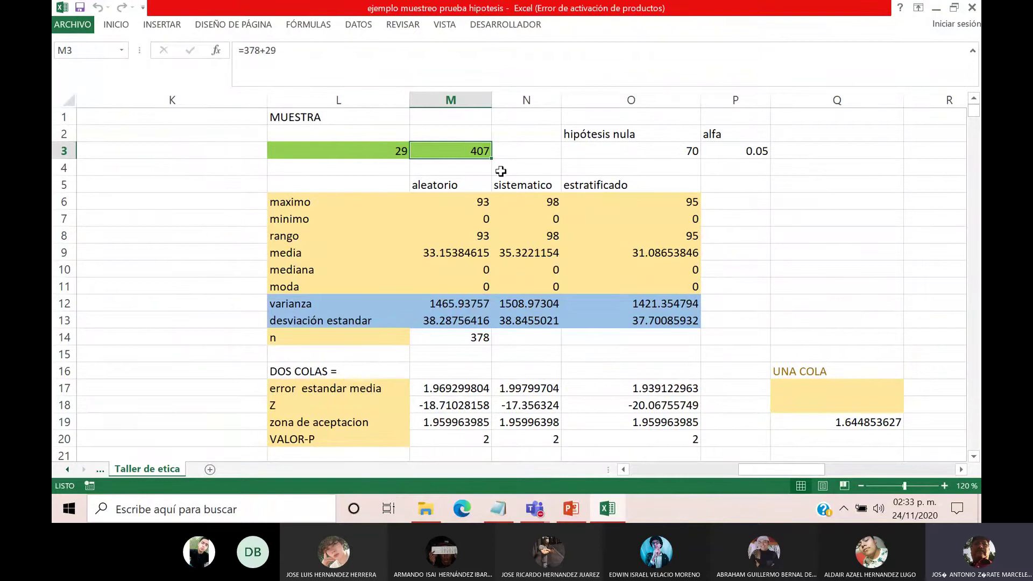
Inspect the sample-size formula in V35 and select the confidence interval and sample-size inputs in V24:V30.
drag(799, 469, 869, 468)
scroll(841, 405, down, 5)
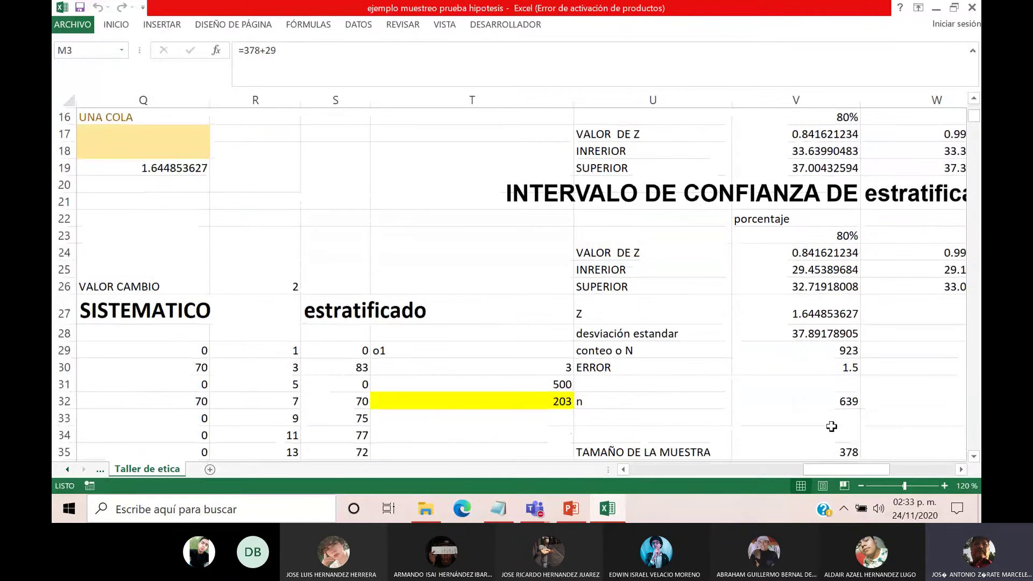
click(829, 452)
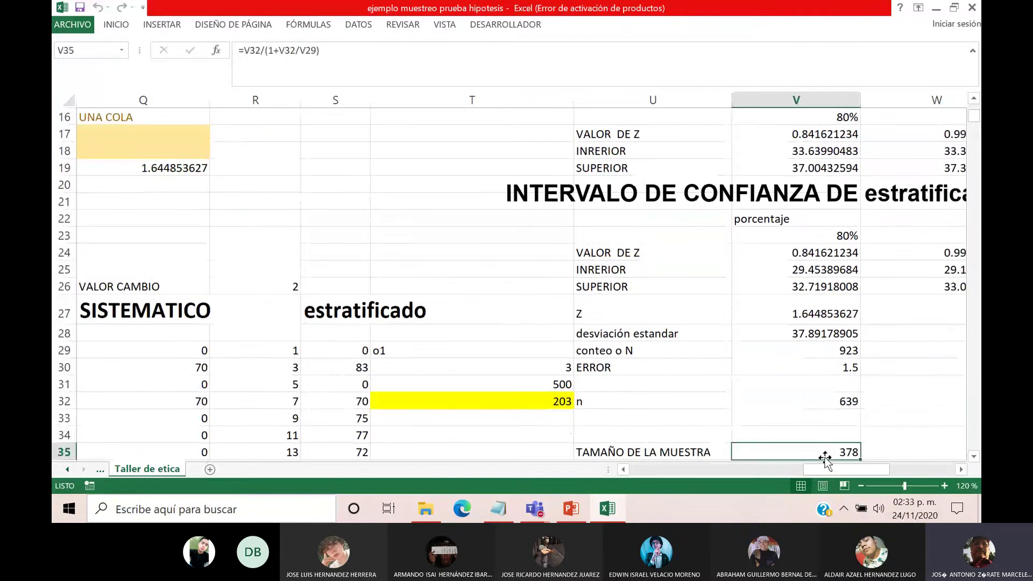
click(809, 250)
drag(809, 250, 807, 367)
Select M6:O11 to review the descriptive statistics from maximo to moda for the three sampling methods.
drag(852, 471, 787, 473)
scroll(825, 389, up, 3)
scroll(827, 388, up, 2)
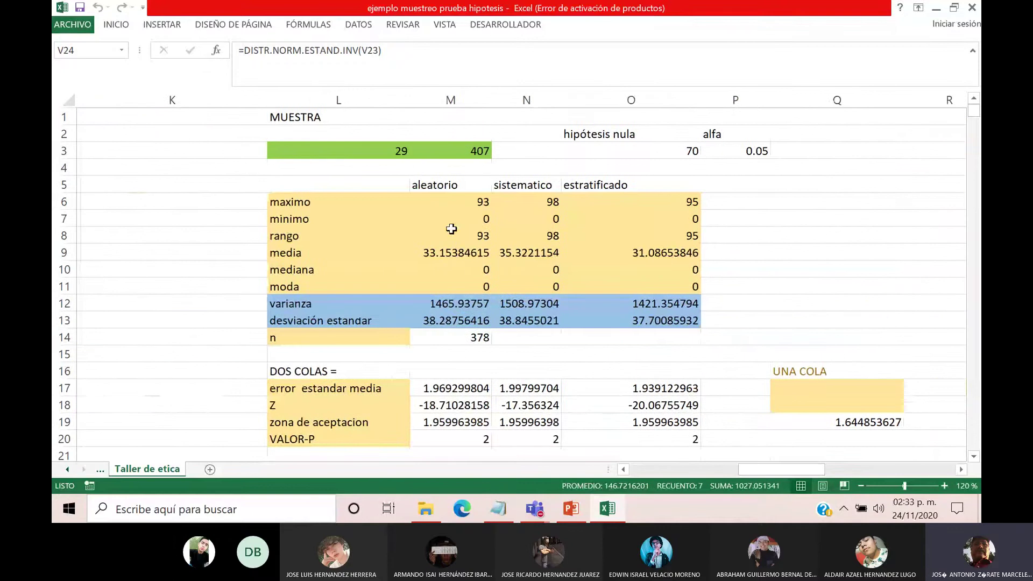
click(415, 195)
drag(415, 195, 692, 288)
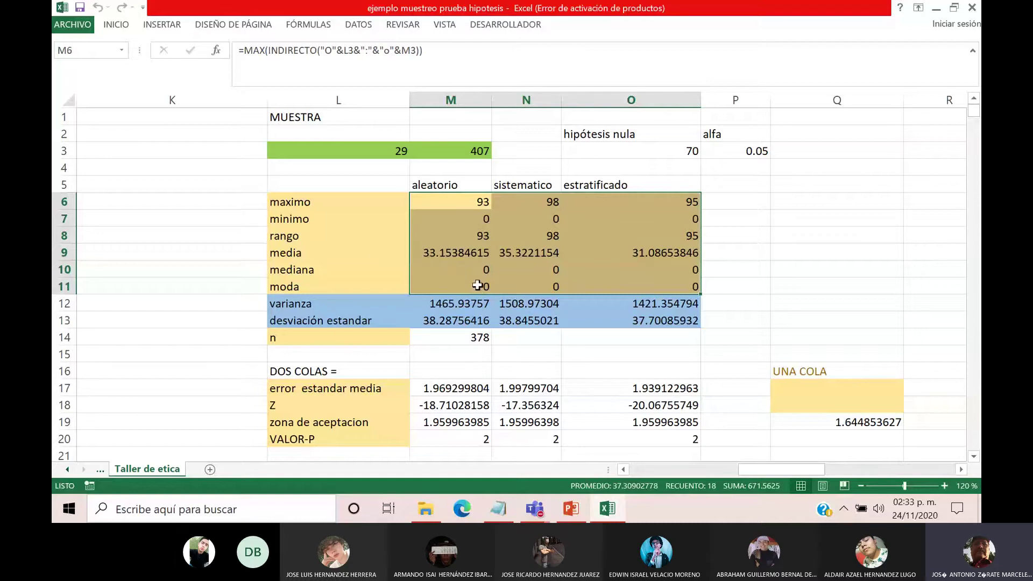
drag(773, 471, 797, 477)
Inspect the aleatorio sample's two-tailed test formulas for standard error, acceptance zone and p-value in M17, M19 and M20.
click(491, 372)
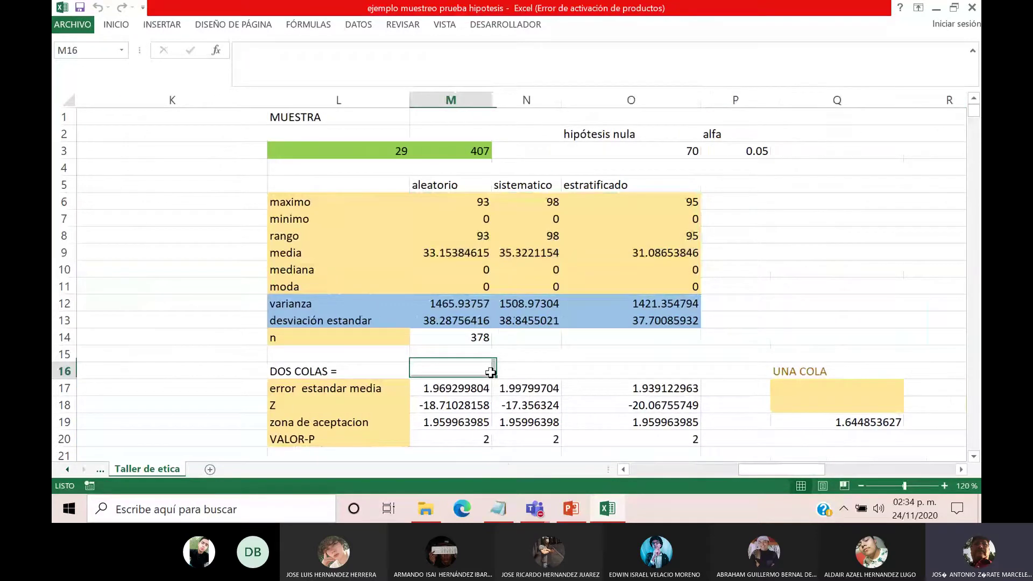
click(446, 389)
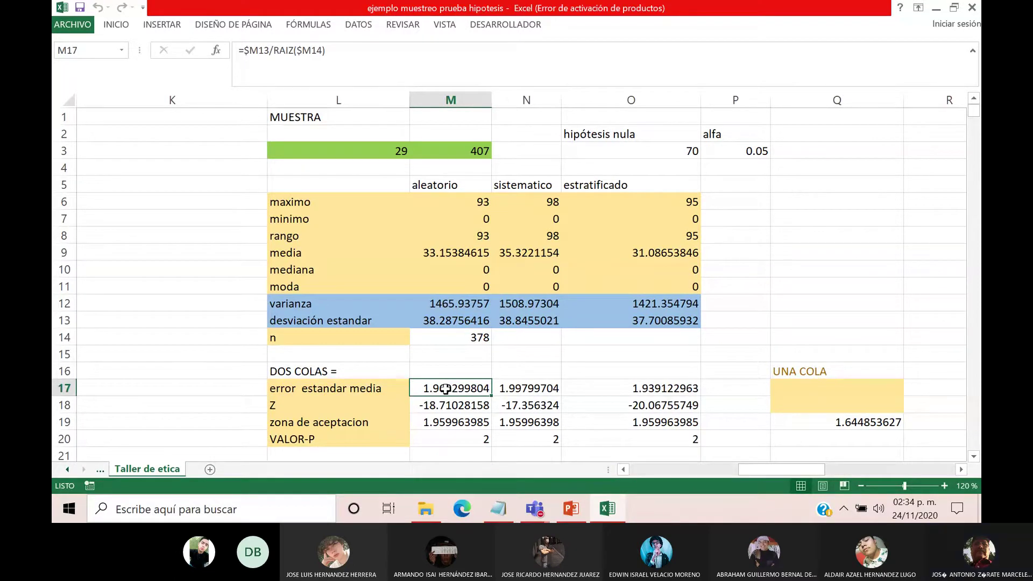
click(457, 425)
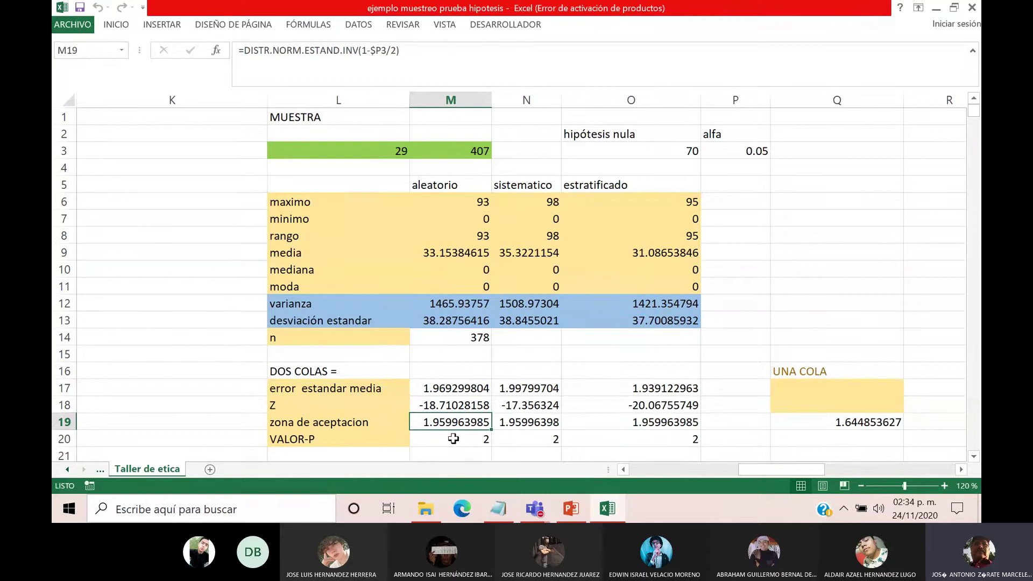
click(454, 439)
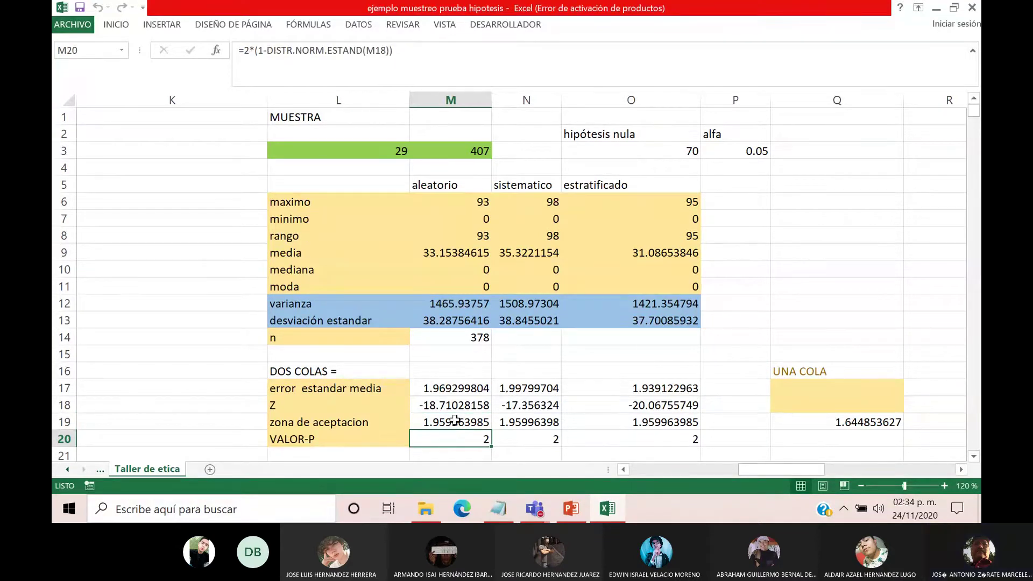
click(456, 421)
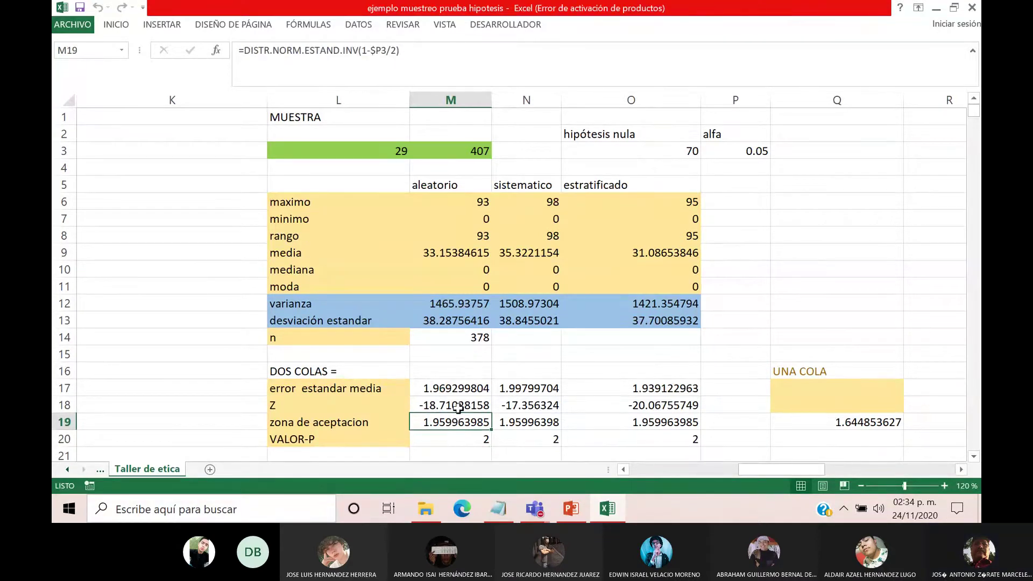
click(456, 435)
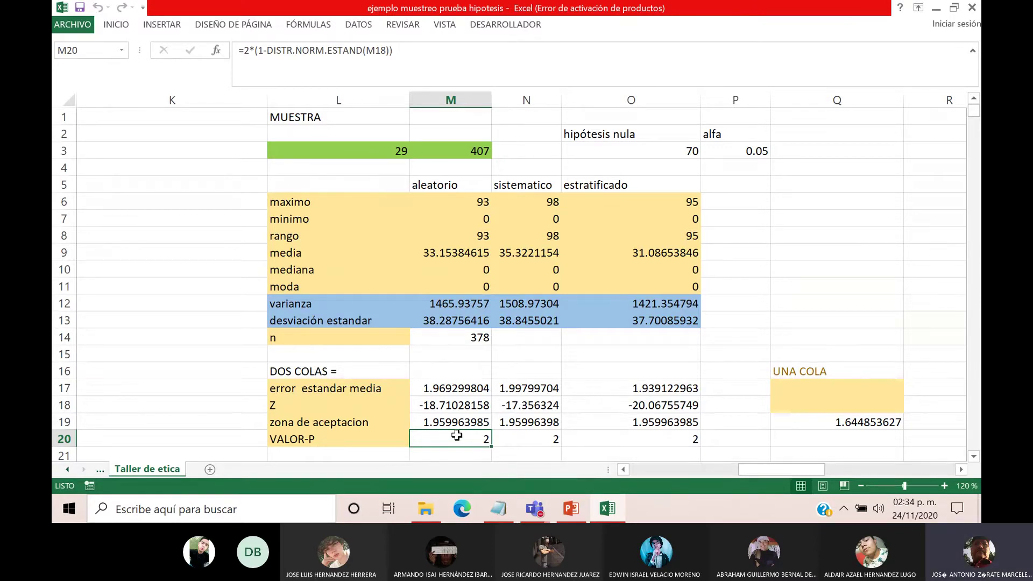
Start a SI formula in M21 that tests whether the p-value in M20 is greater than the acceptance value in M19.
scroll(455, 433, down, 2)
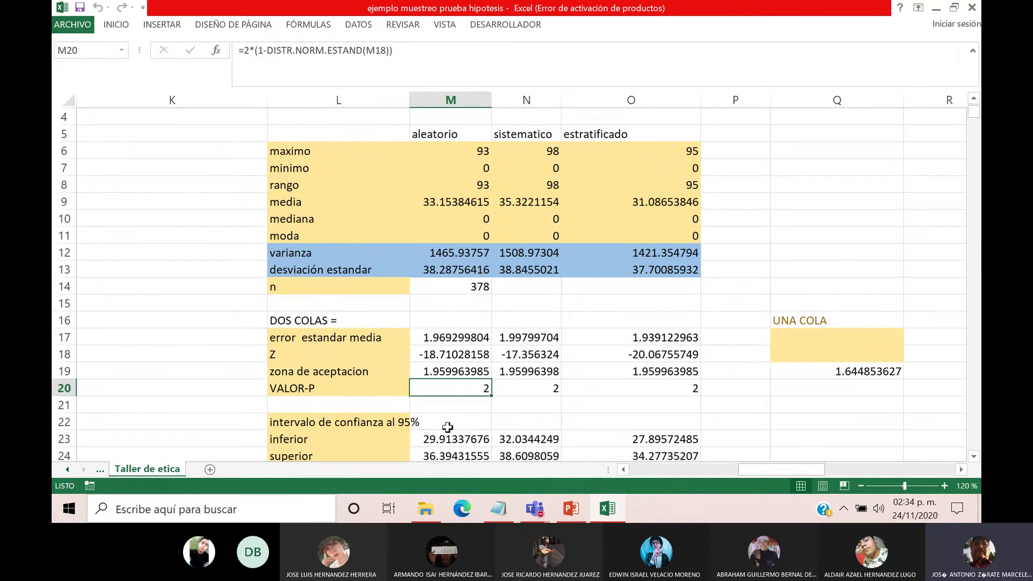
scroll(448, 428, down, 2)
scroll(434, 358, up, 1)
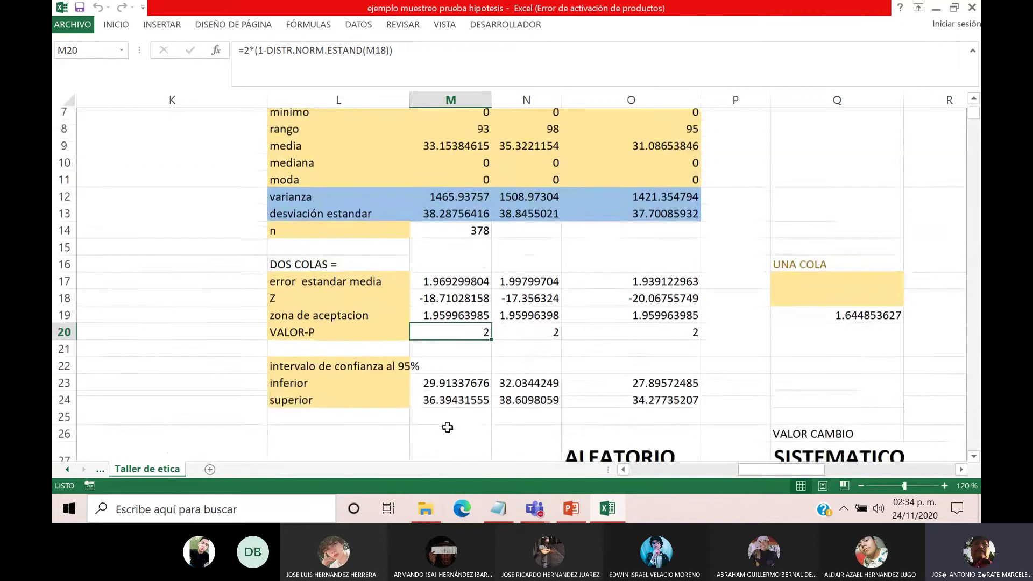
click(434, 358)
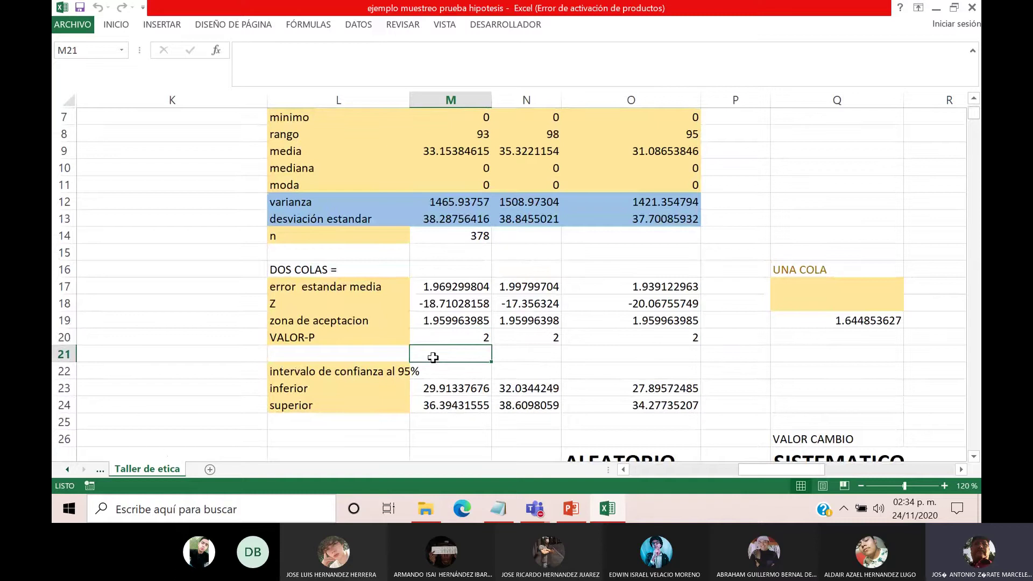
text(=)
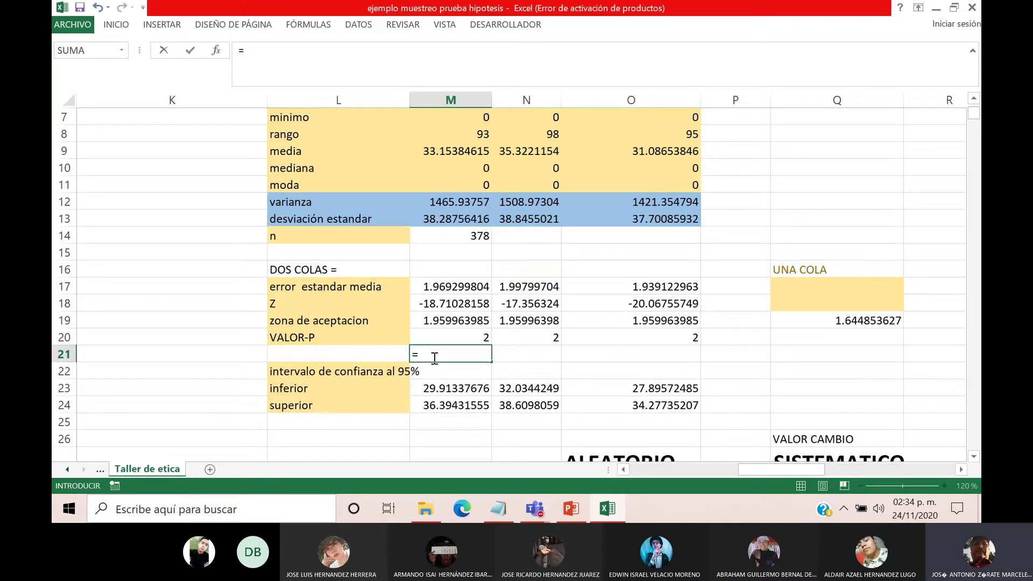
text(si)
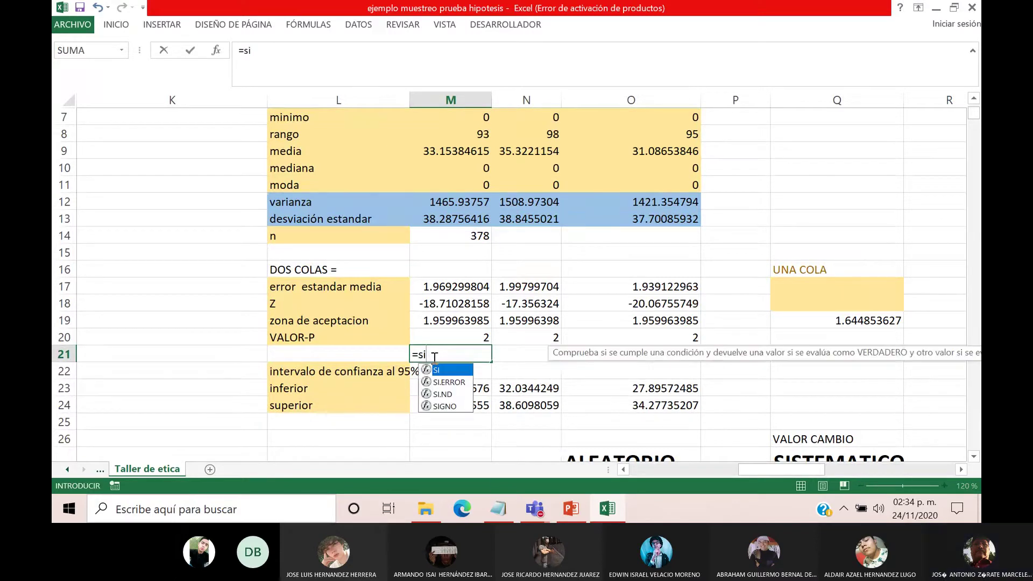
text(()
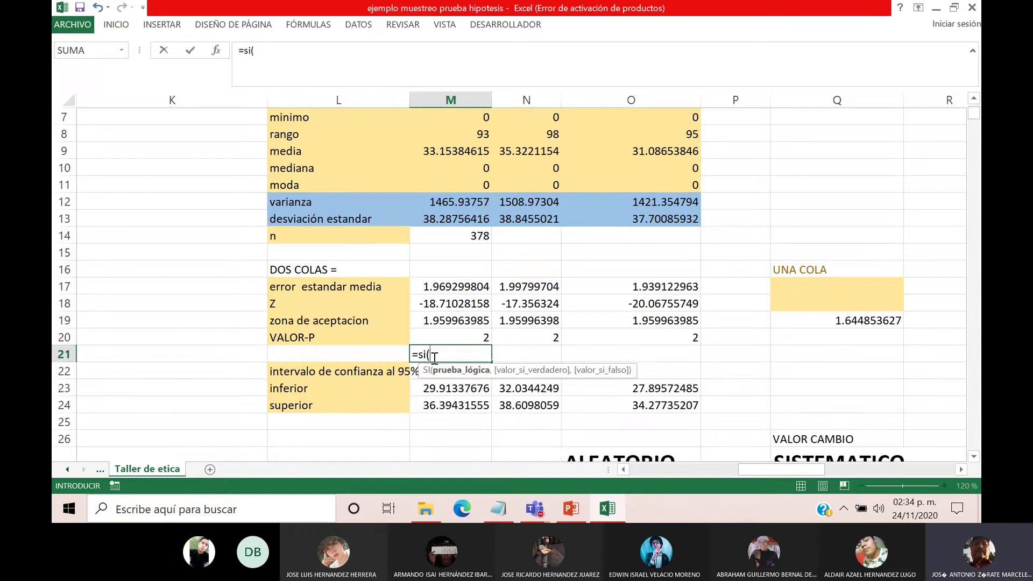
click(456, 334)
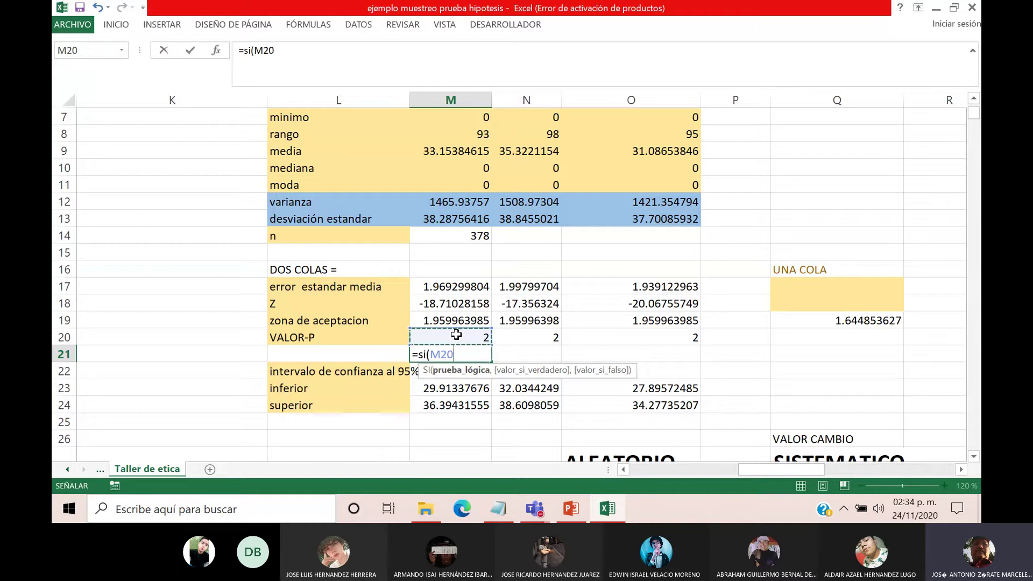
text(>)
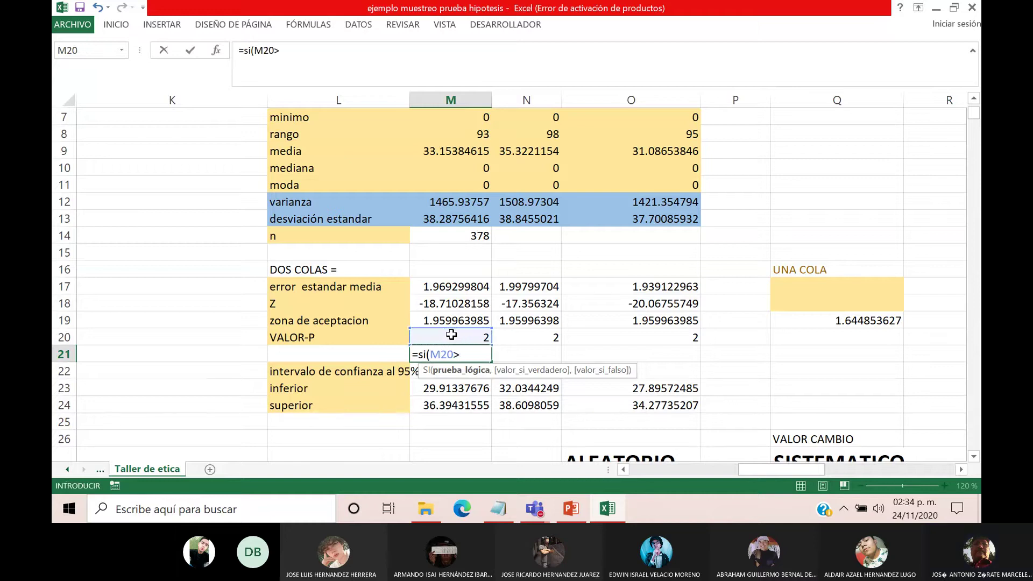
click(457, 322)
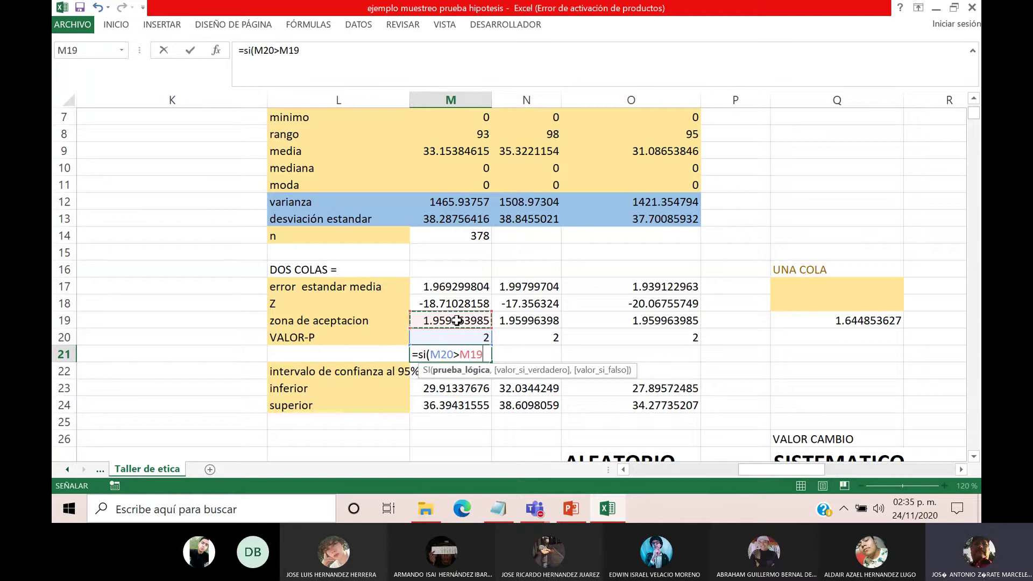
Complete the M21 SI formula with "se rechaza la hipotesis nula" if true and se acepta la hipotesis nula if false, accepting the proposed correction.
text(,)
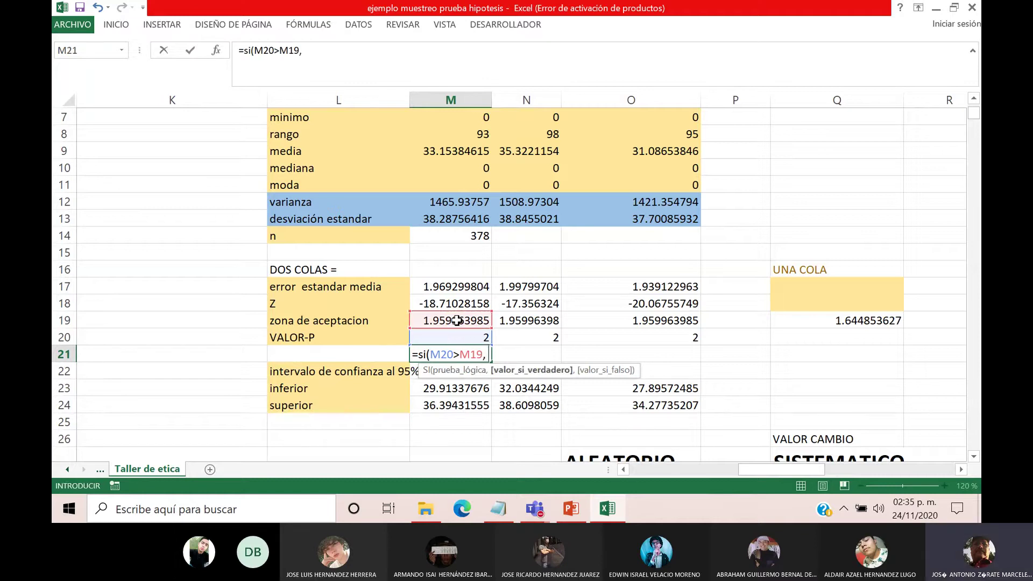
text( "se rechaz)
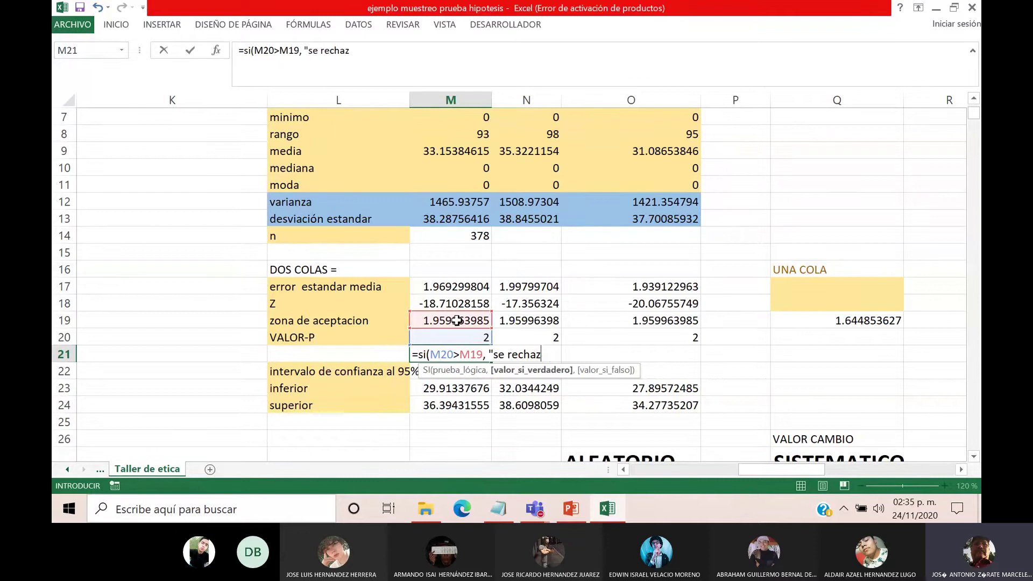
text(a la hipotesiu)
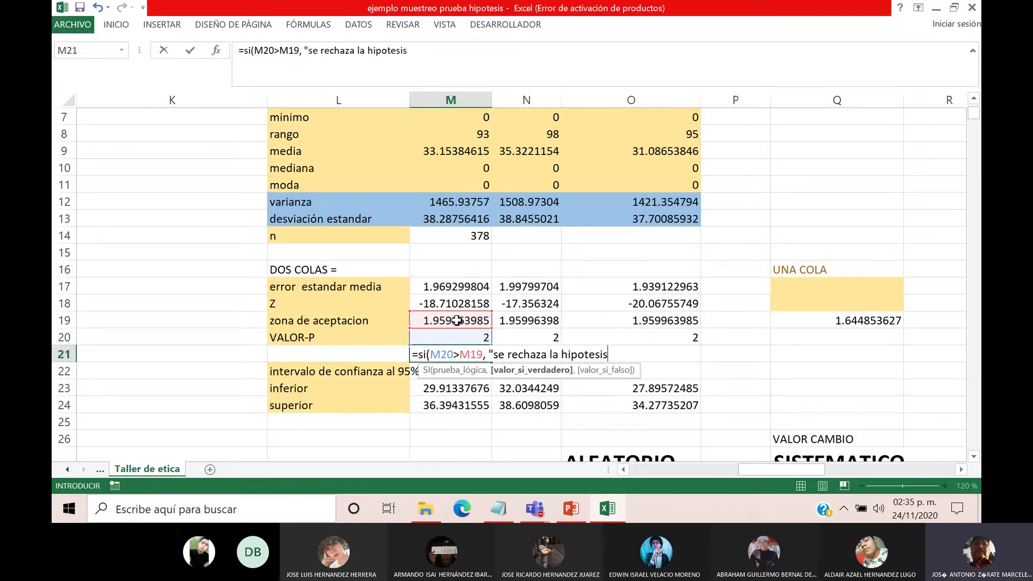
text( nula",)
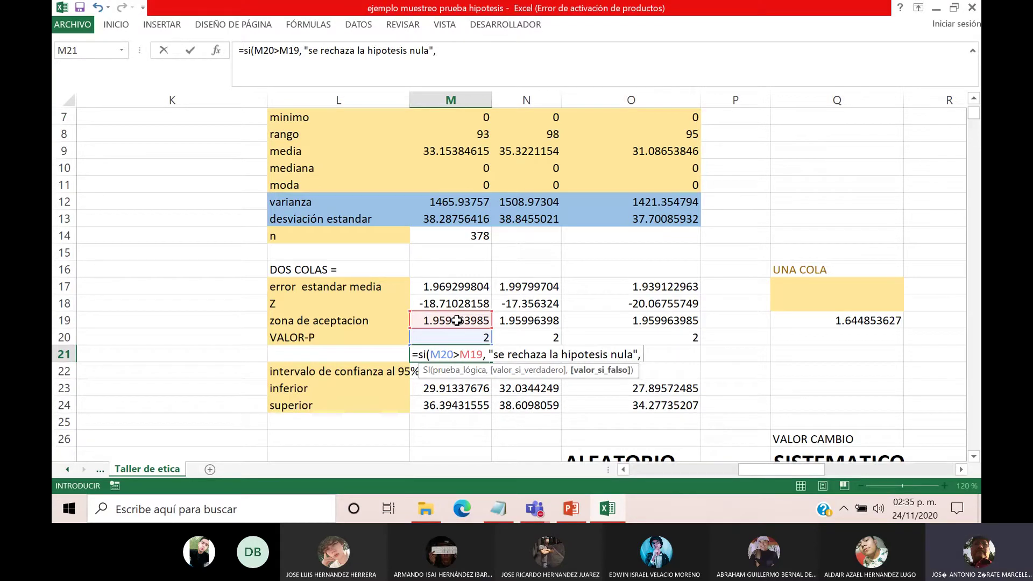
text( se acepta la hipotesi)
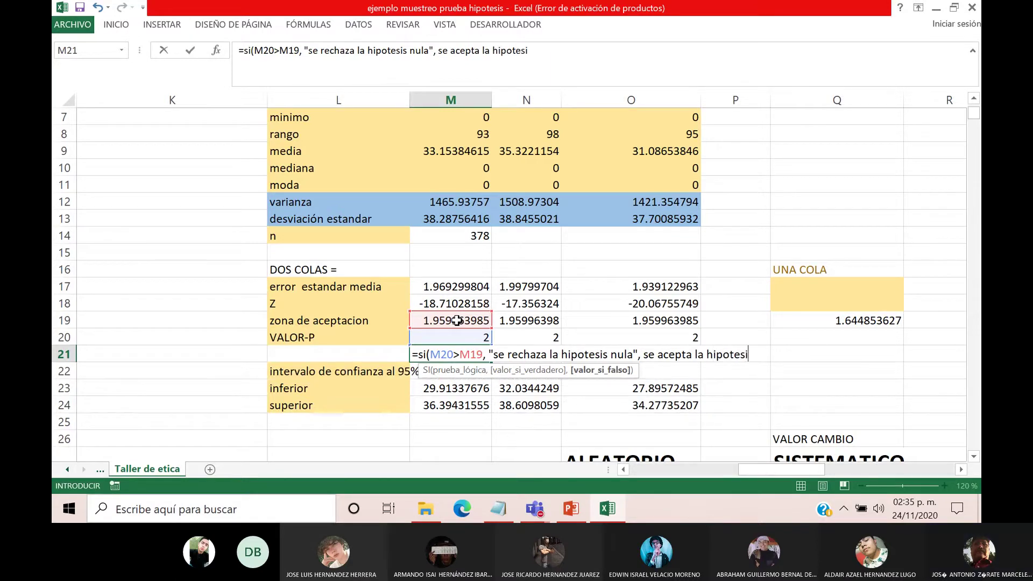
text(s nula"))
key(Return)
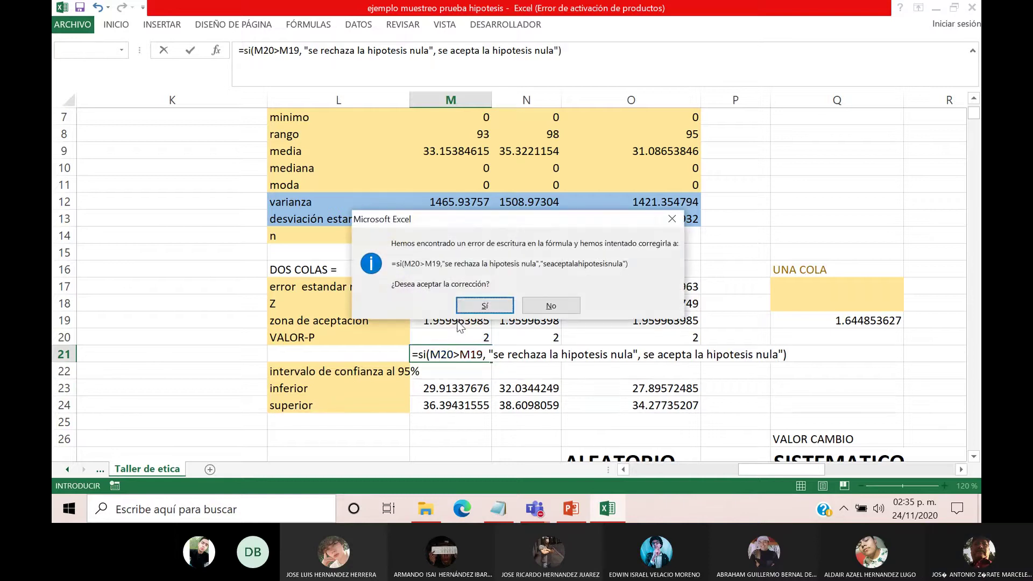
key(Return)
click(449, 354)
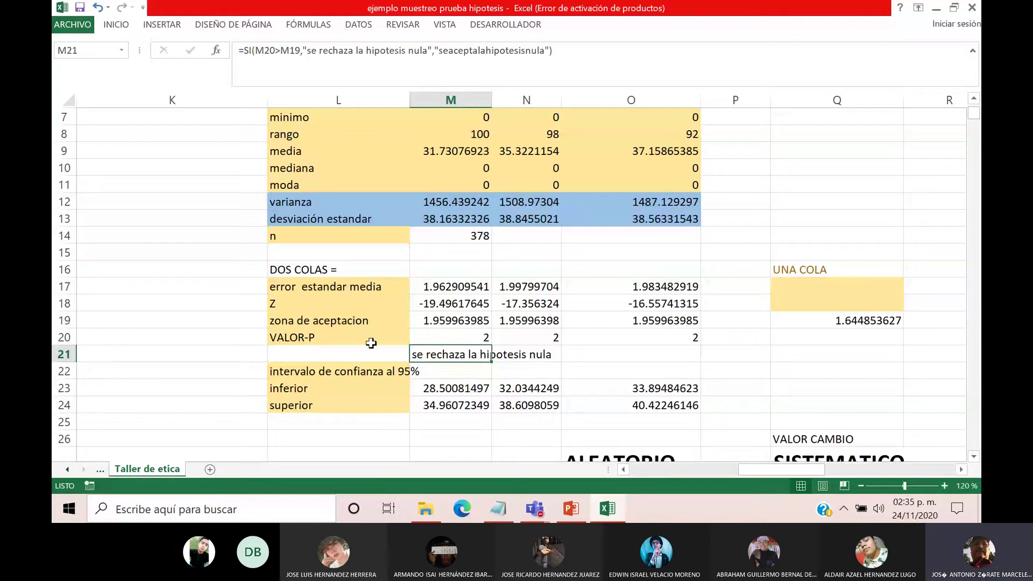
click(592, 359)
click(459, 354)
Set the hipótesis nula value in O3 to 30.
scroll(475, 335, up, 2)
scroll(474, 334, down, 1)
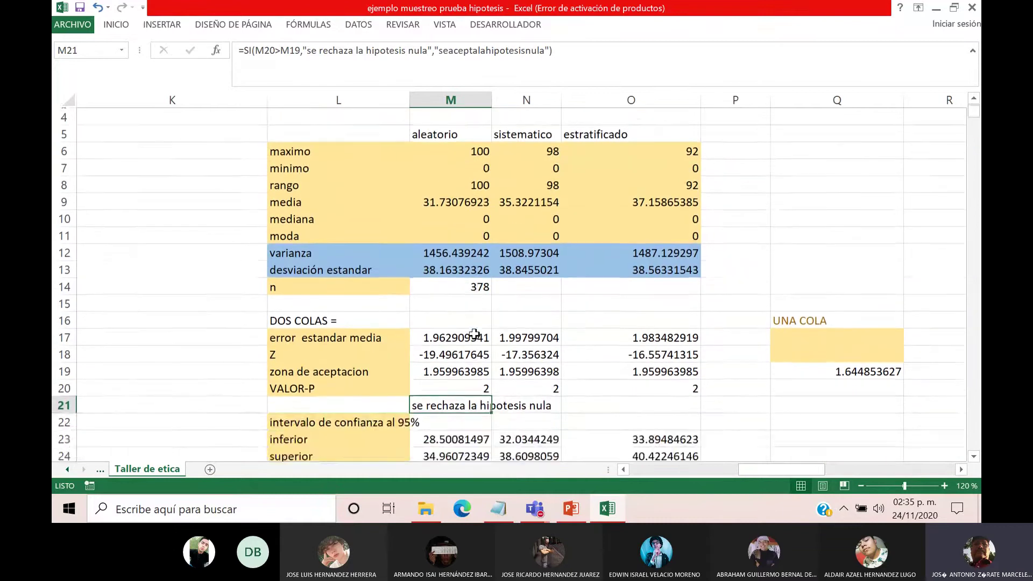
scroll(487, 243, up, 1)
click(675, 152)
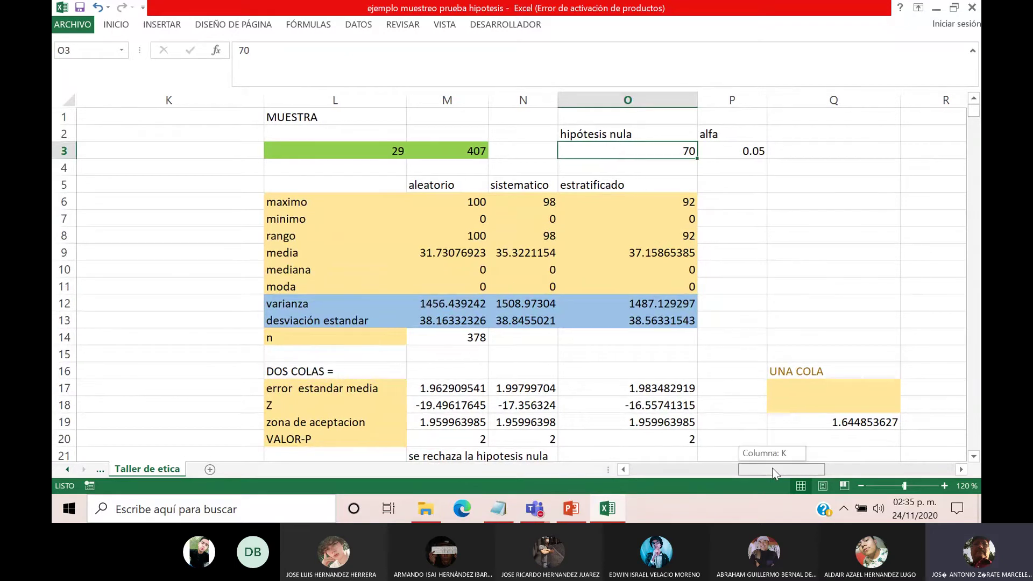
mouse_move(760, 473)
mouse_down()
mouse_move(683, 477)
mouse_move(777, 475)
mouse_up()
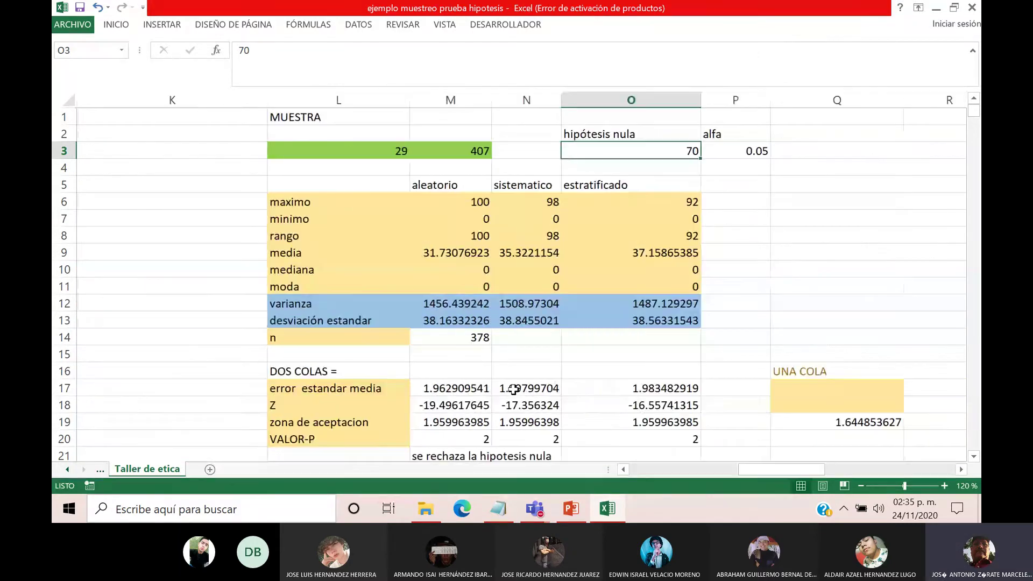
scroll(513, 389, down, 1)
scroll(617, 123, up, 1)
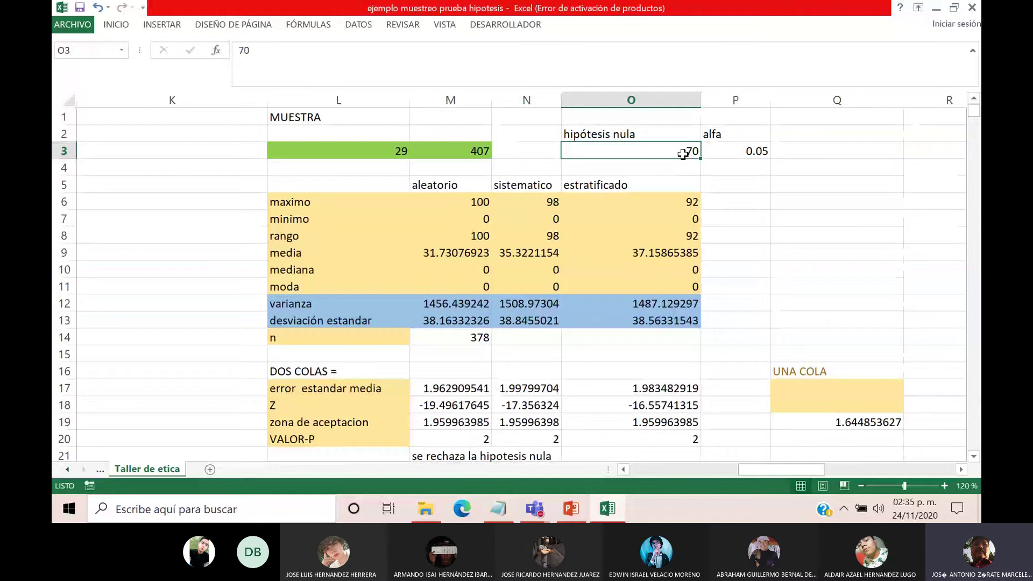
text(30)
key(Return)
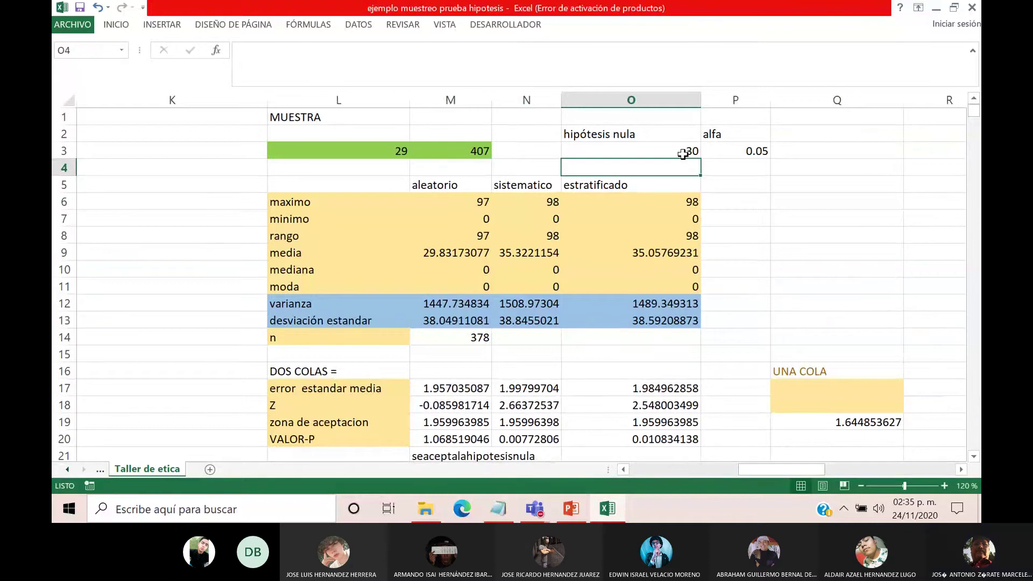
Correct the spacing of the false-result text in the M21 formula so it reads "se acepta la hipotesis nula".
click(458, 458)
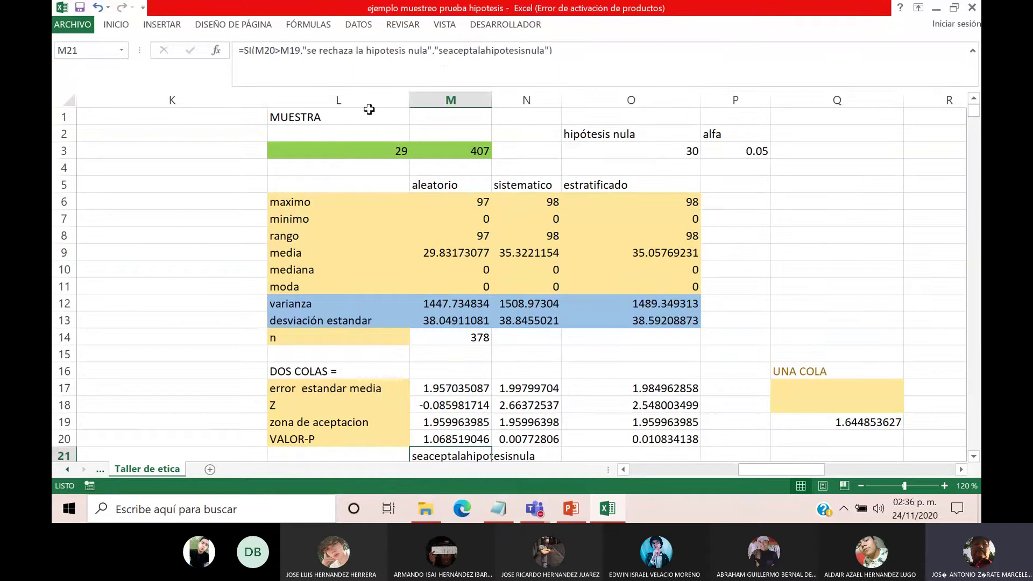
click(447, 54)
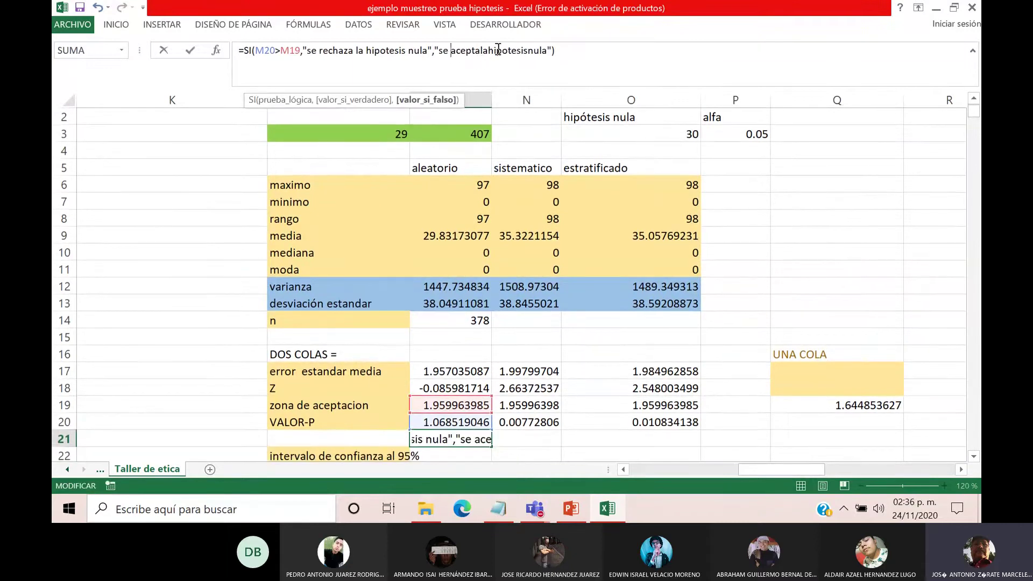
click(480, 52)
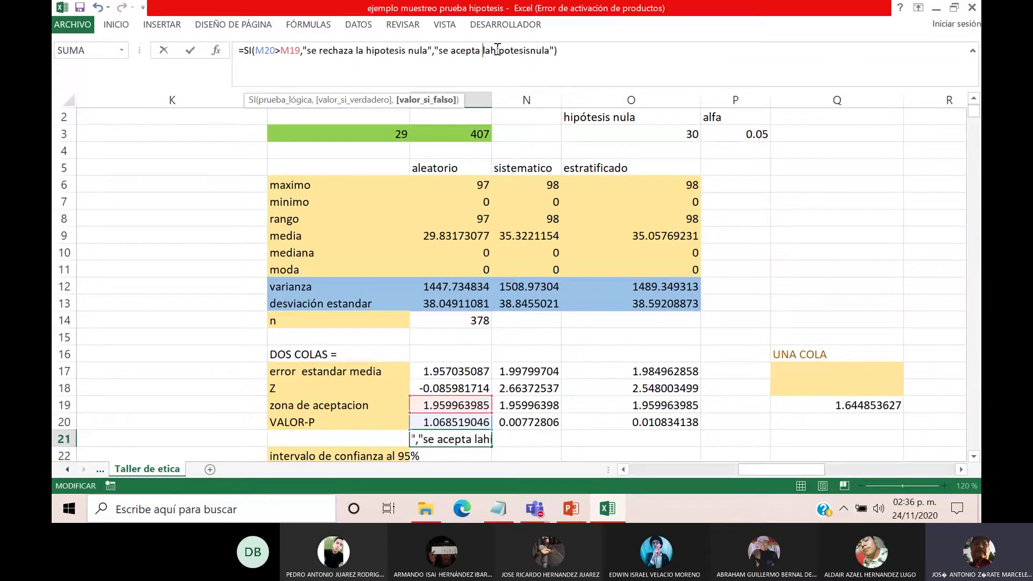
key(Right)
key(Right)
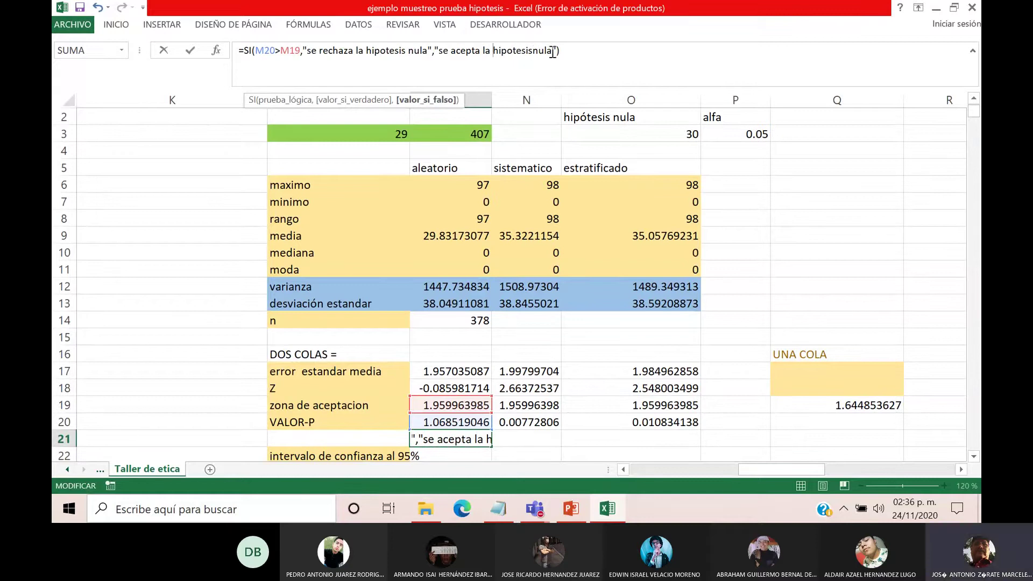
click(537, 51)
key(Return)
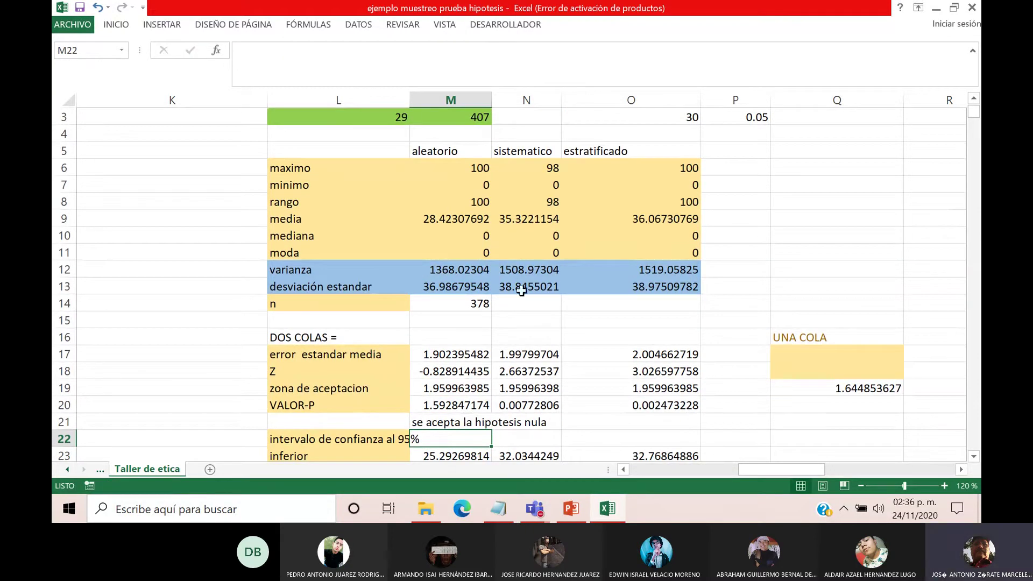
Set the hipótesis nula value in O3 to 90 and check the conclusion formula in M21.
scroll(619, 164, up, 1)
click(644, 152)
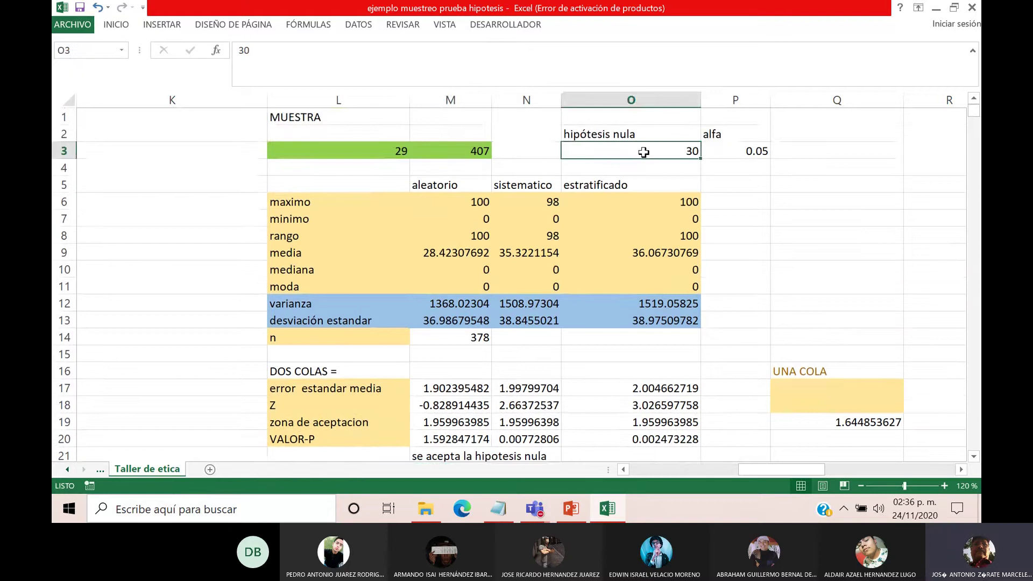
text(90)
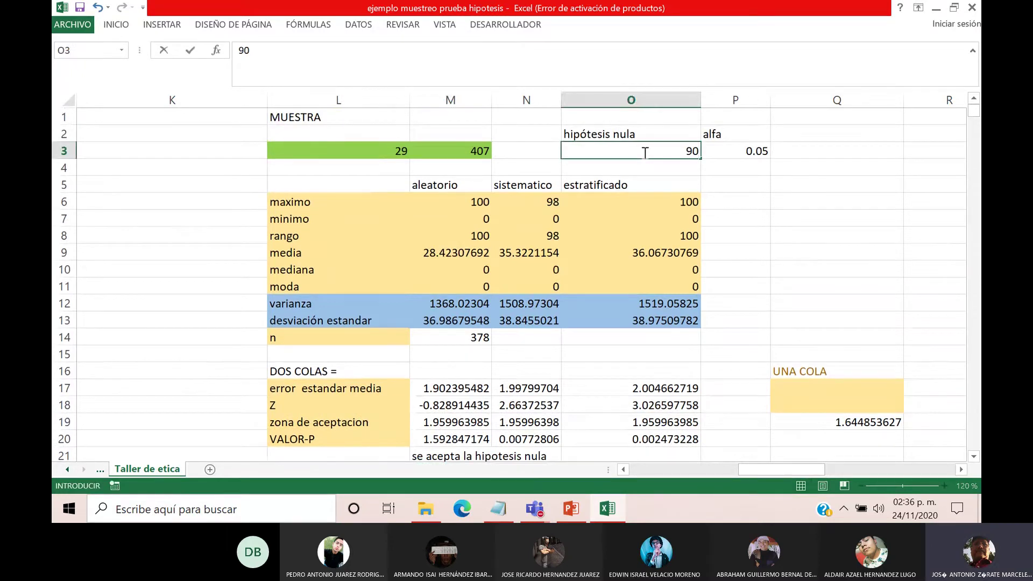
key(Return)
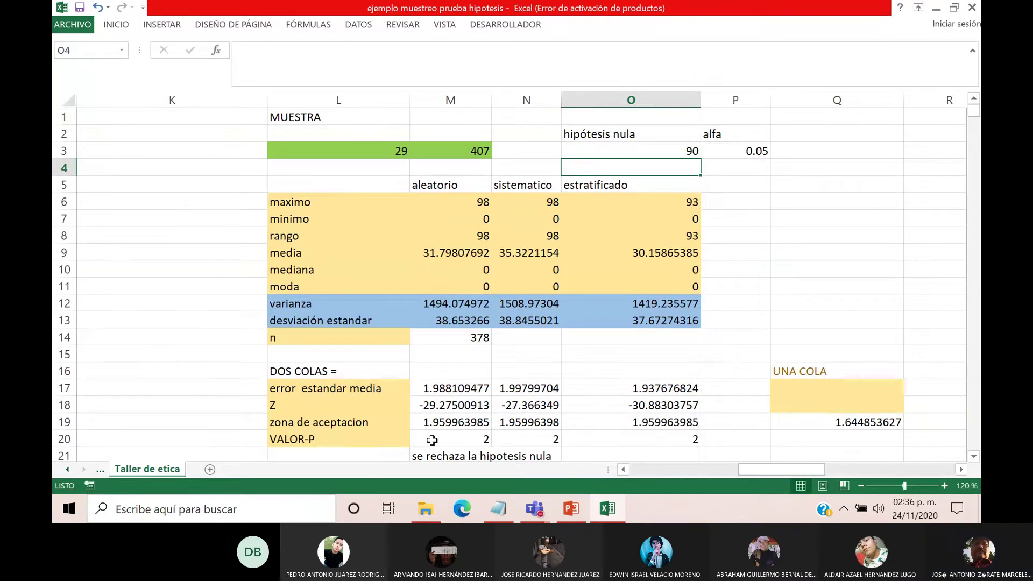
scroll(432, 441, down, 1)
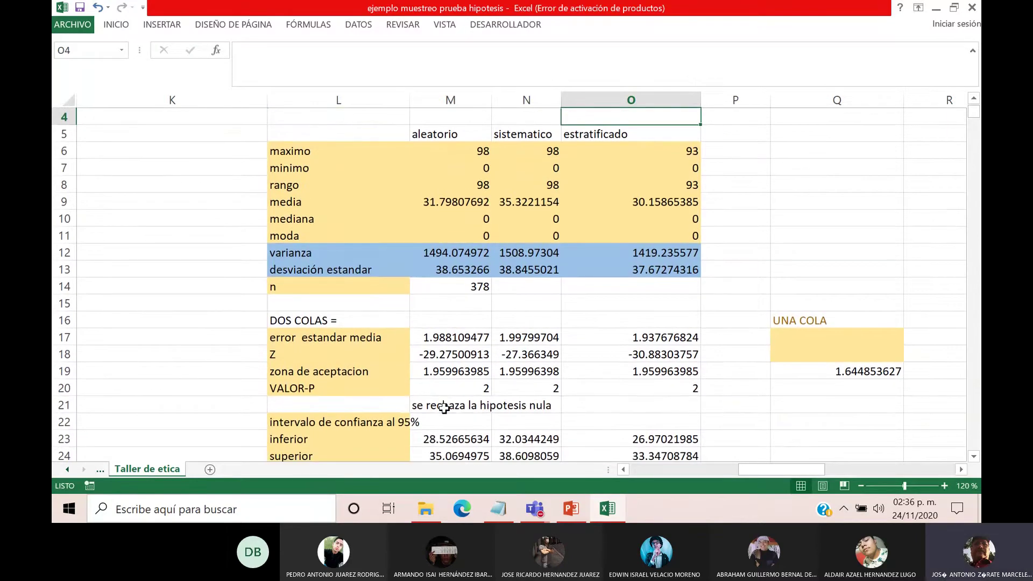
click(444, 407)
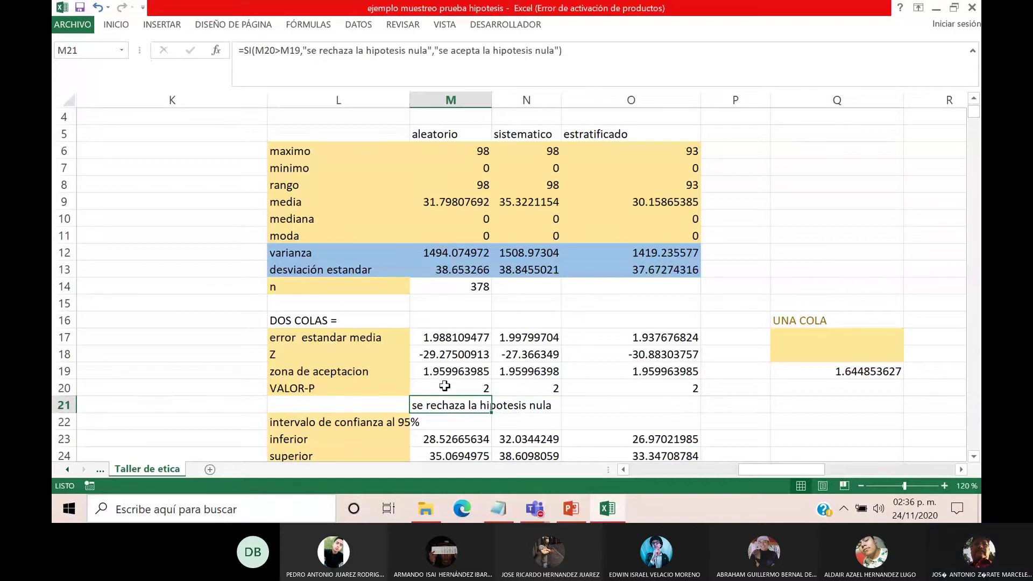
Try 70, 40 and 20 in turn as the hipótesis nula value in O3 to test the conclusion formula.
scroll(445, 386, up, 1)
scroll(444, 386, up, 1)
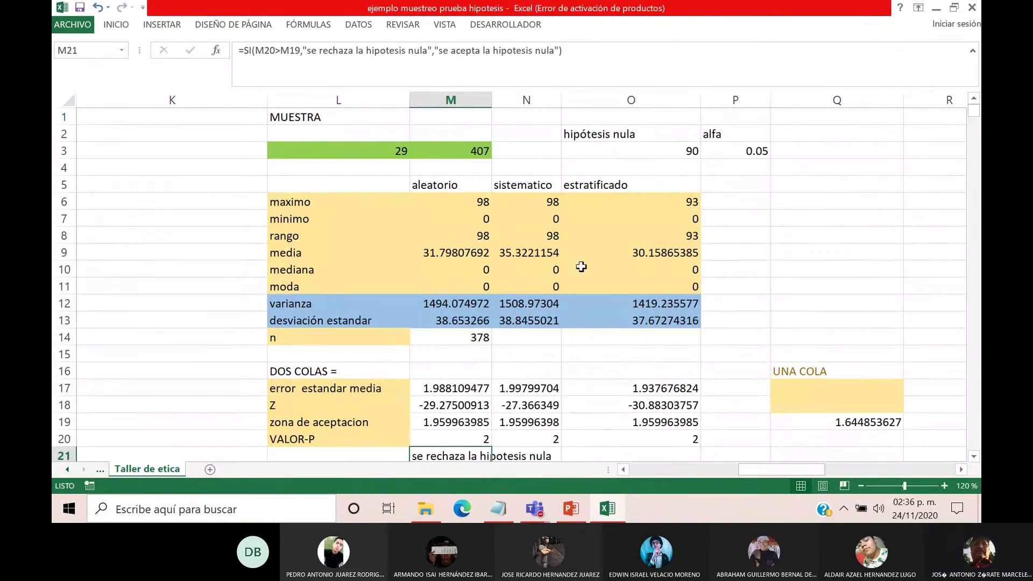
click(654, 151)
text(70)
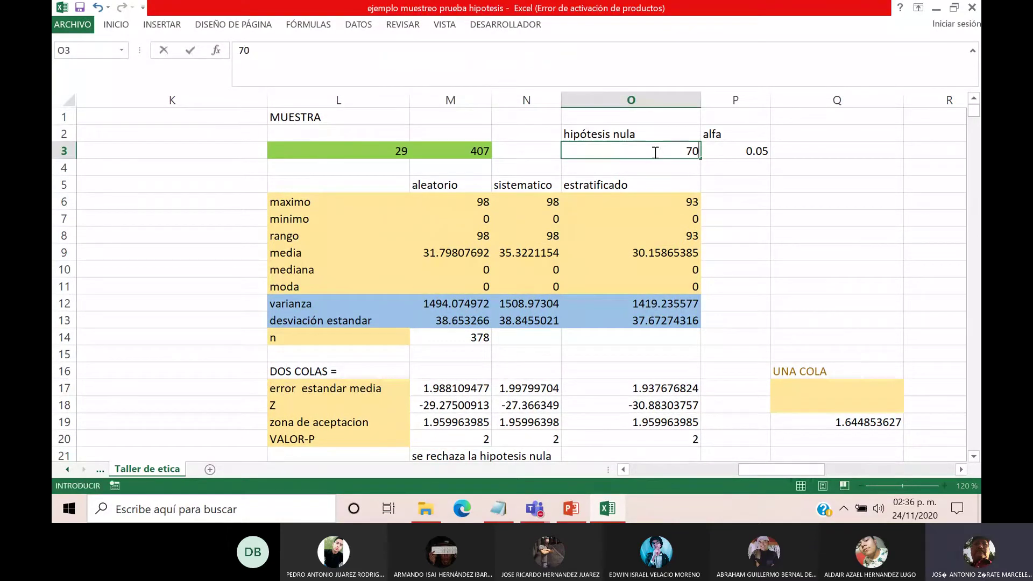
key(Return)
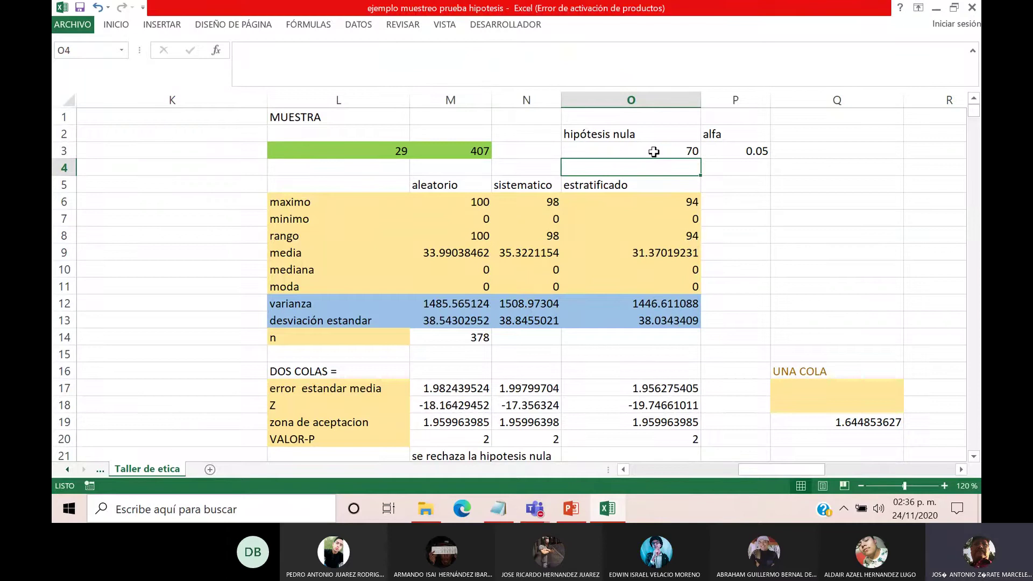
click(654, 152)
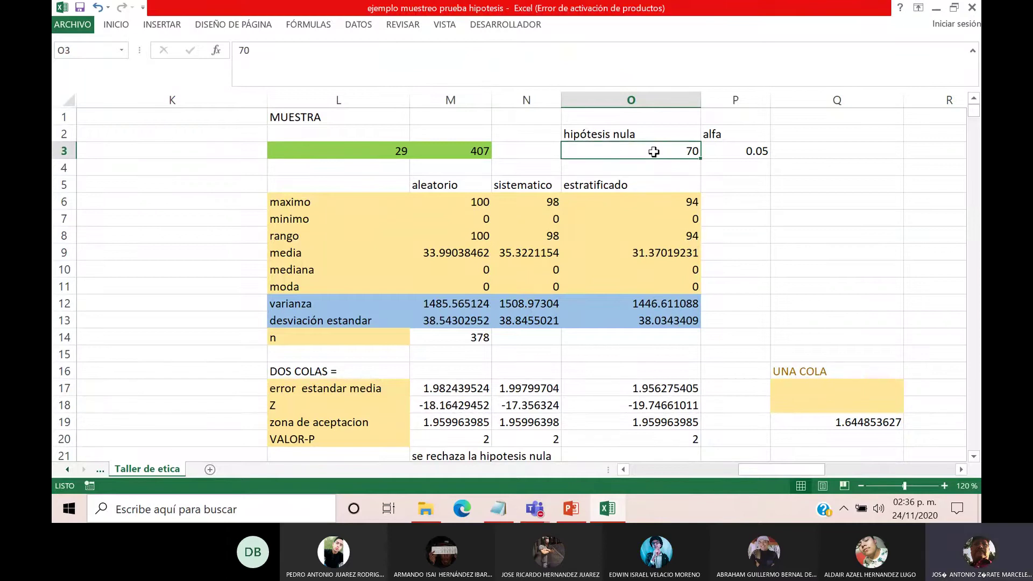
text(40)
key(Return)
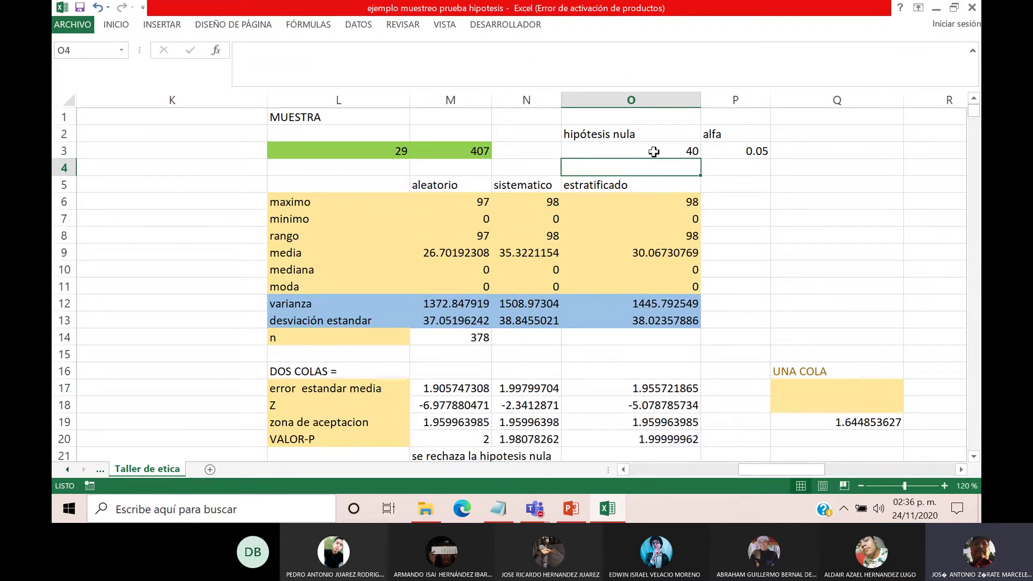
click(658, 147)
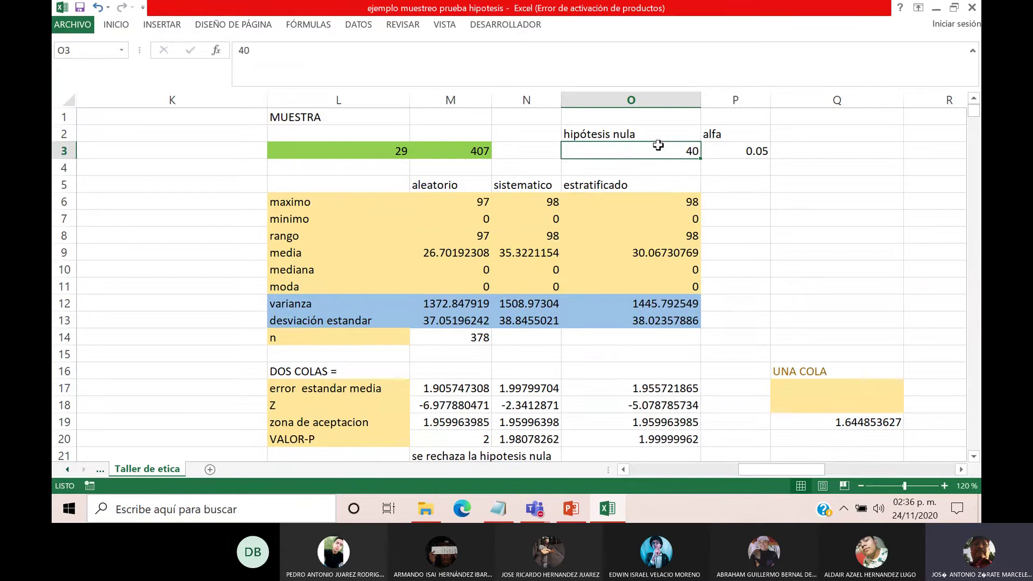
text(20)
key(Return)
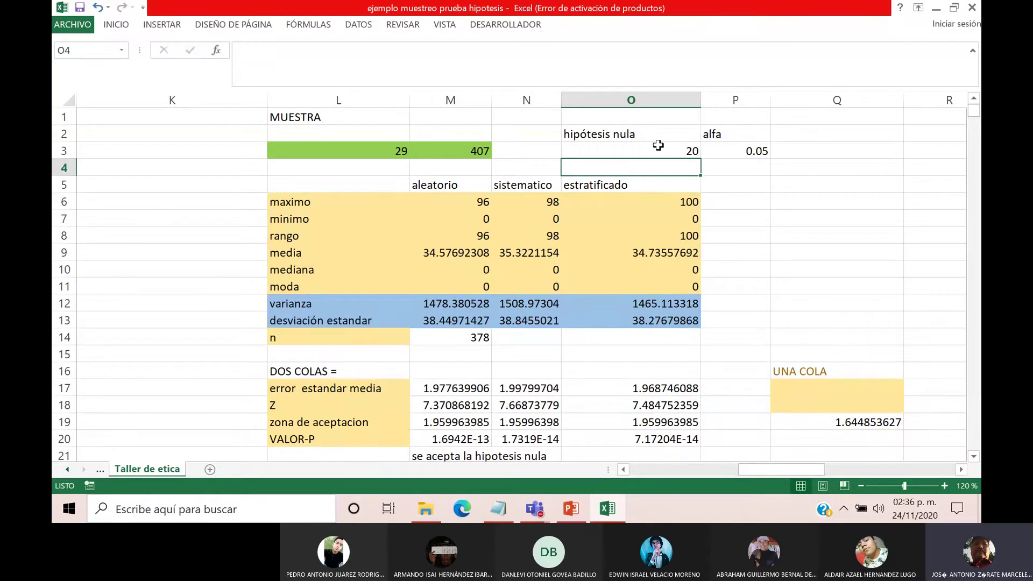
Set the hipótesis nula value in O3 back to 30.
click(662, 152)
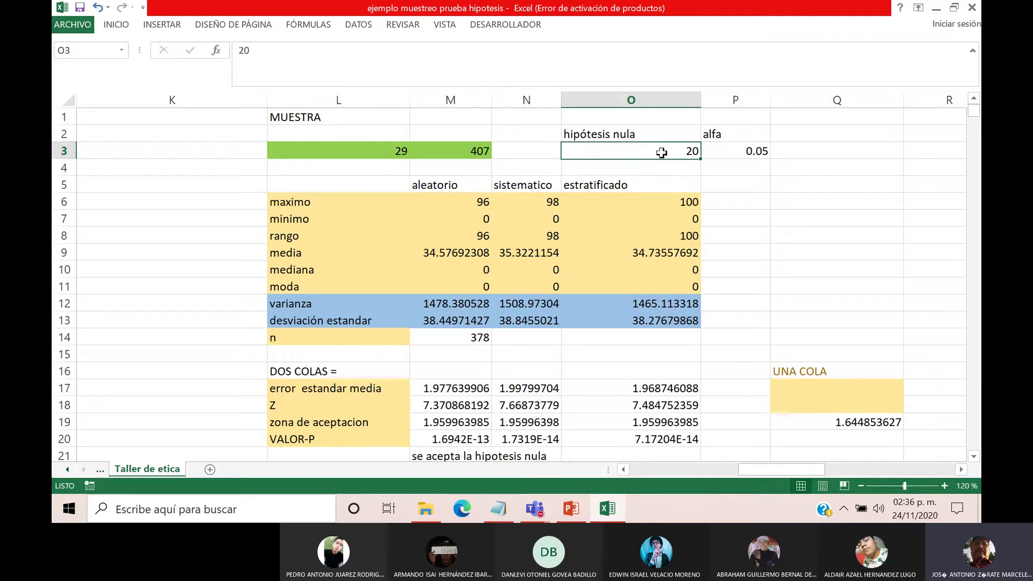
text(30)
key(Return)
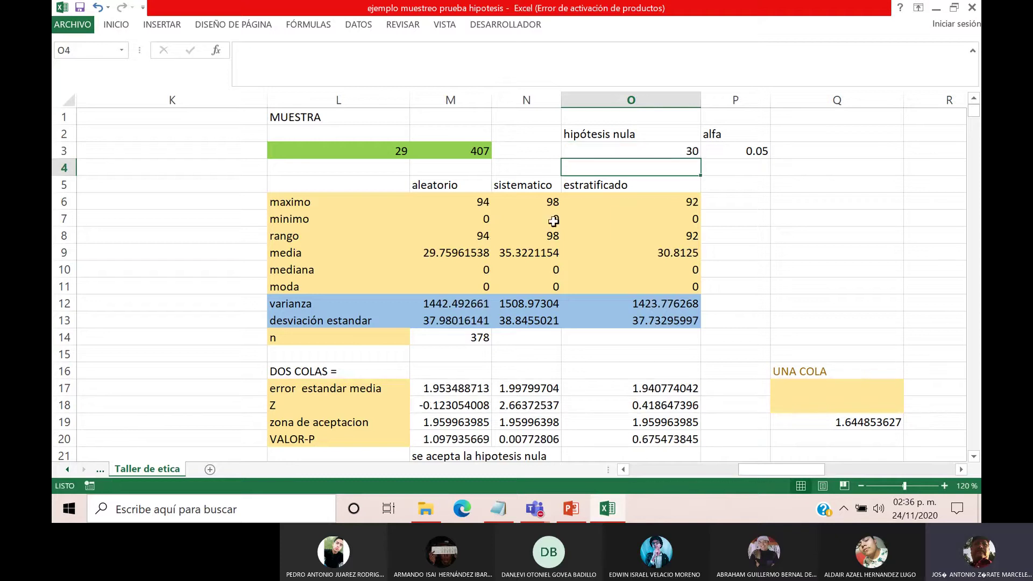
Inspect the media formulas in row 9 for the aleatorio, sistematico and estratificado samples.
click(440, 251)
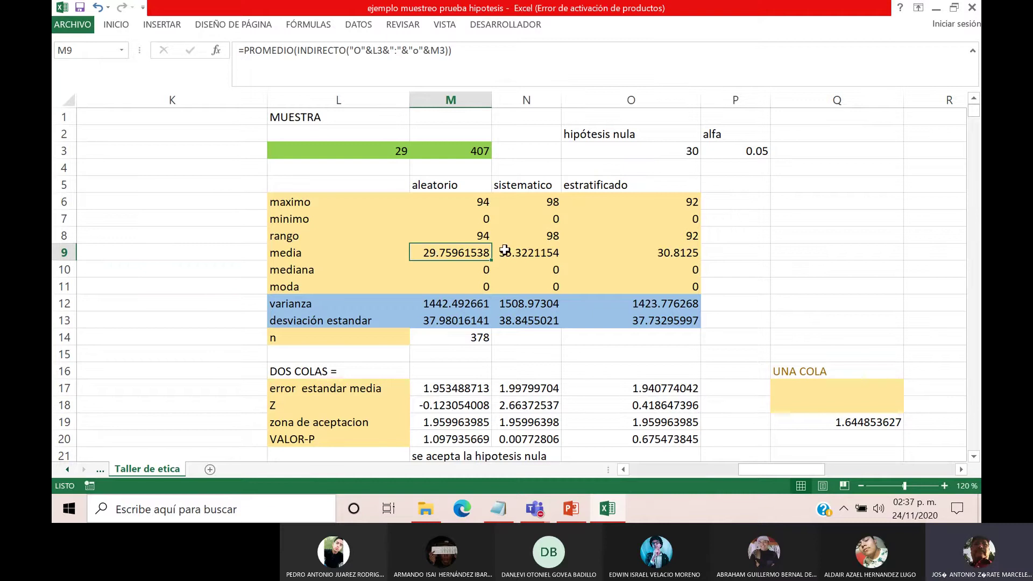
key(Right)
click(433, 252)
click(654, 255)
click(523, 260)
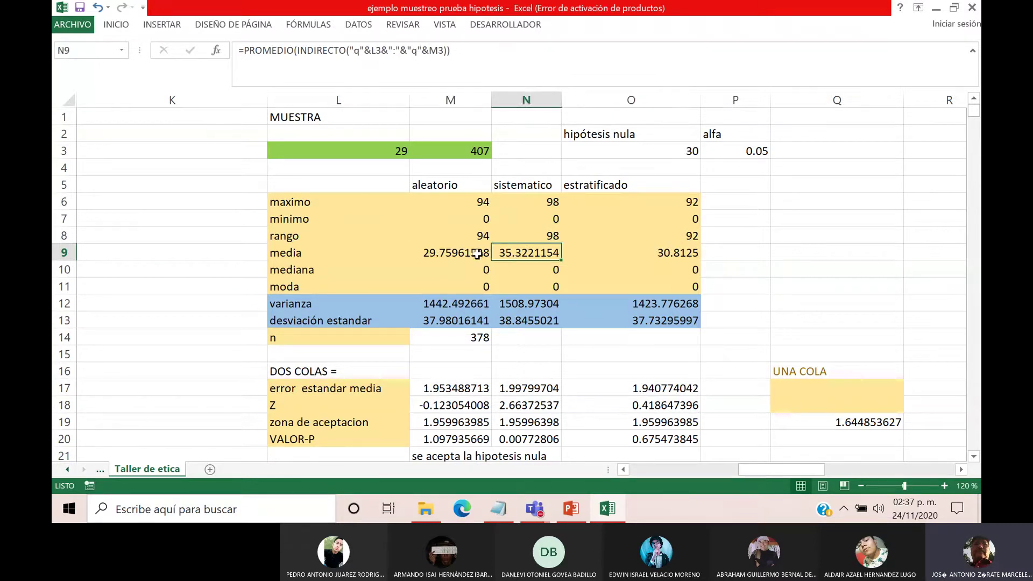
click(459, 257)
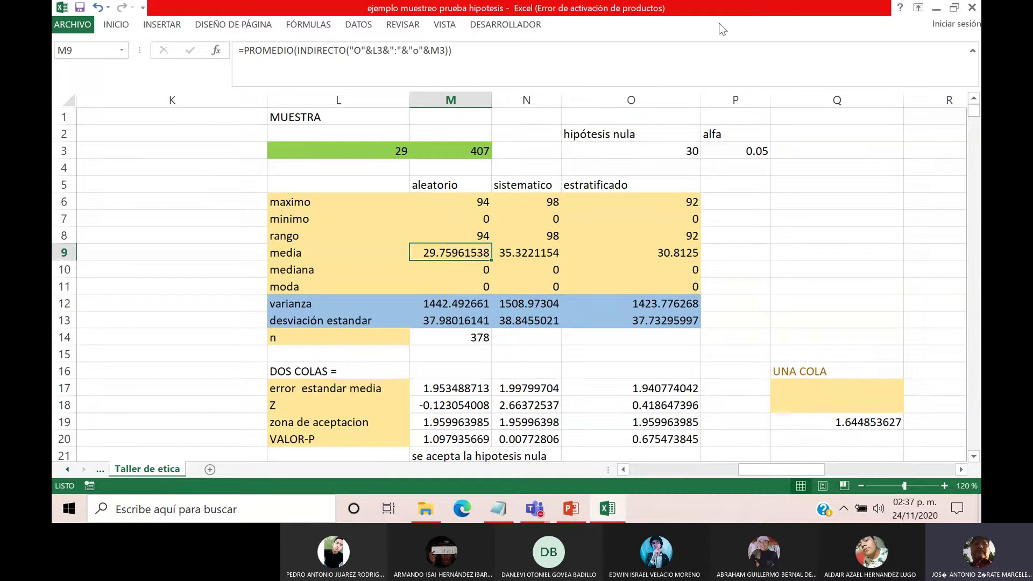
Fill the hipótesis nula cell O3 with the same green as the sample range cells L3 and M3.
key(Up)
key(Up)
key(Up)
key(Up)
key(Up)
key(Up)
key(Right)
key(Right)
click(122, 28)
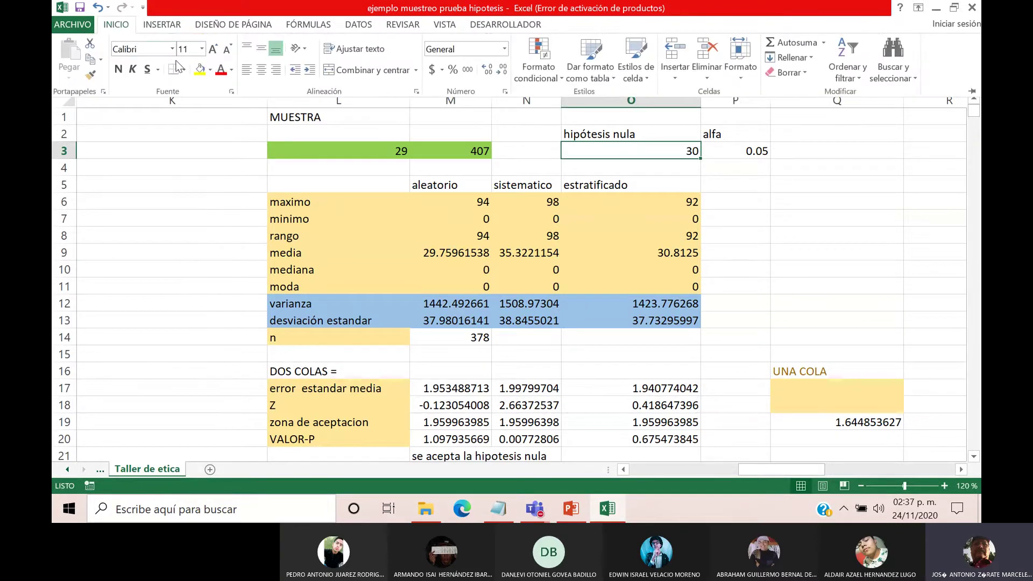
click(209, 69)
click(252, 178)
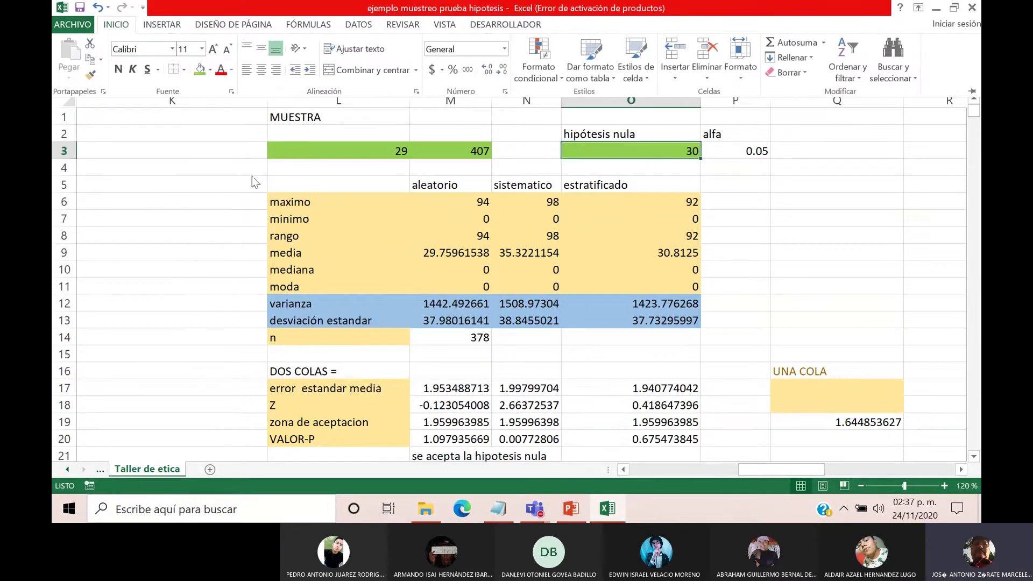
Set the hipótesis nula value in O3 to 80 and check the media cells of the three samples in row 9.
click(650, 150)
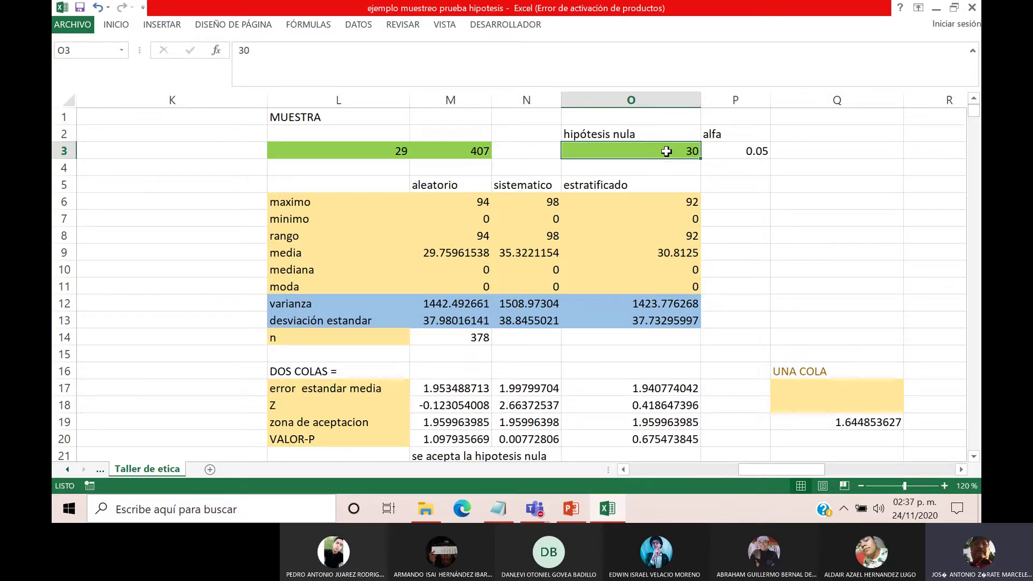
text(80)
key(Return)
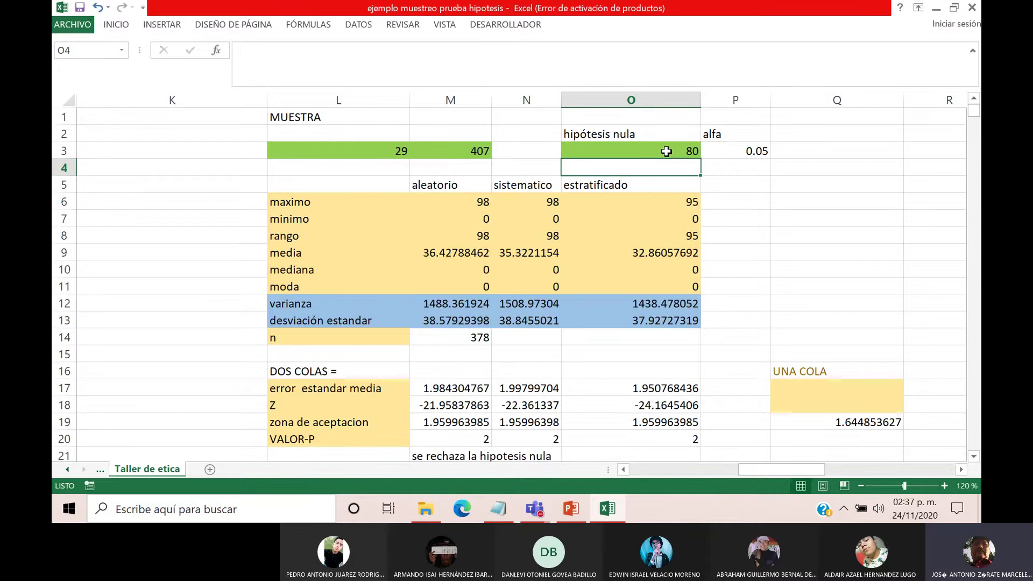
click(433, 250)
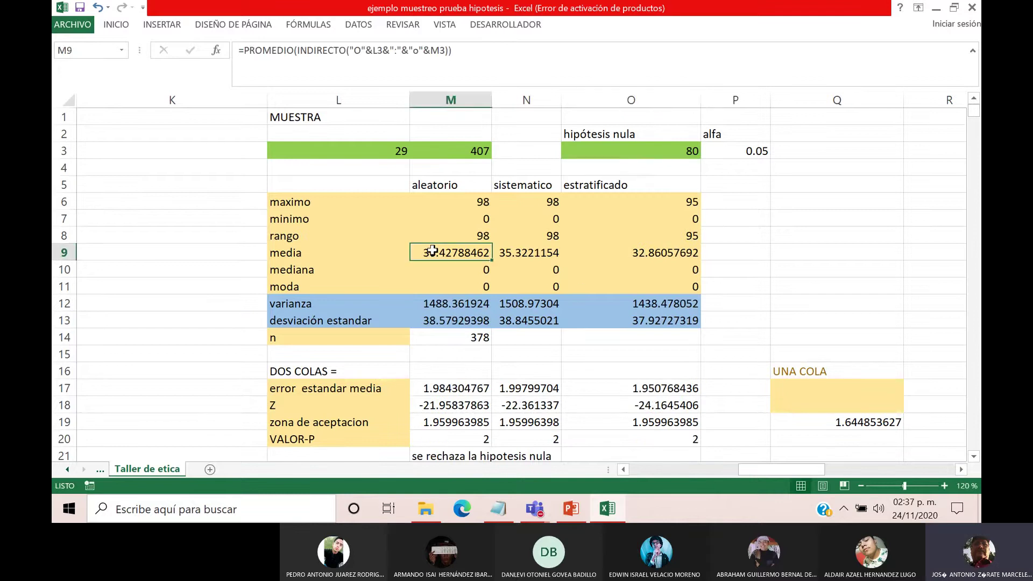
click(525, 252)
click(657, 253)
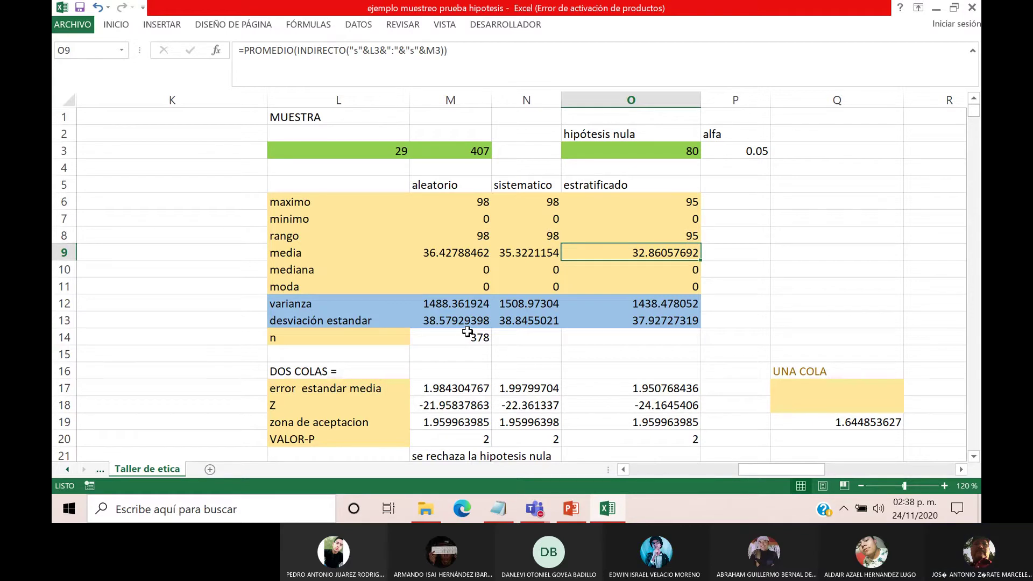
Set the hipótesis nula value in O3 to 35.
click(663, 149)
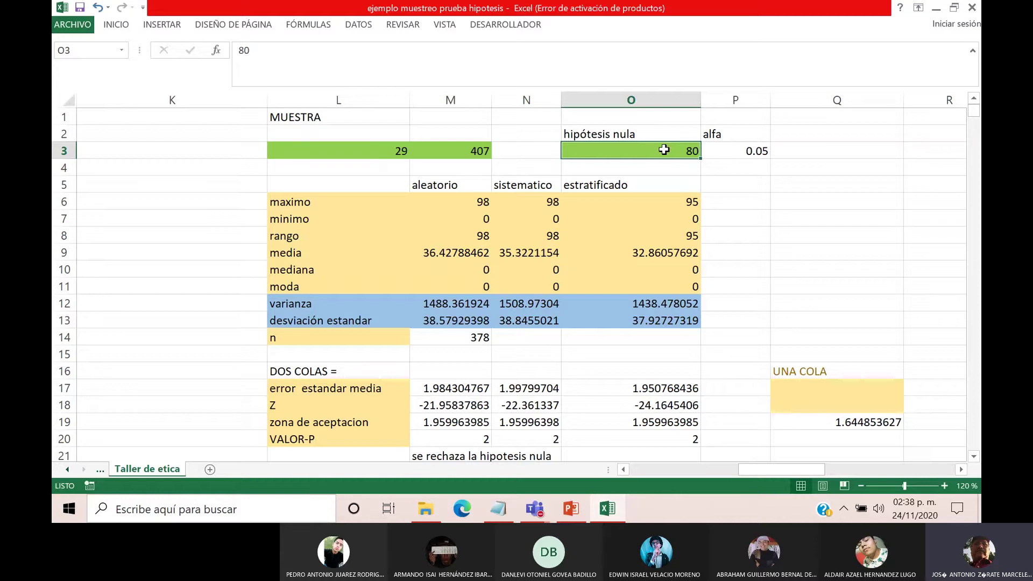
text(35)
key(Return)
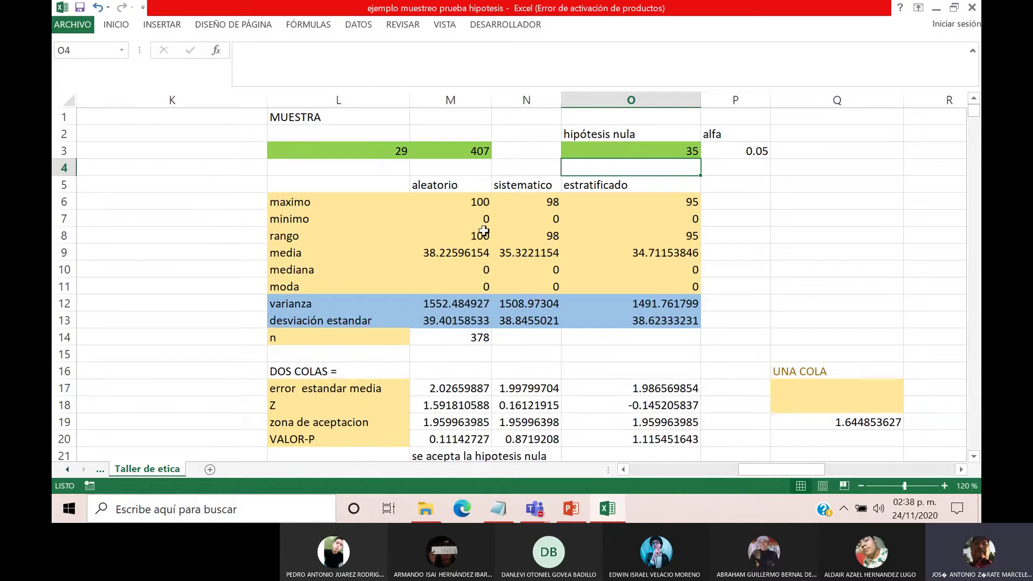
Highlight the conclusion text across cells M21 and N21 with a light blue fill.
scroll(486, 228, down, 2)
click(467, 360)
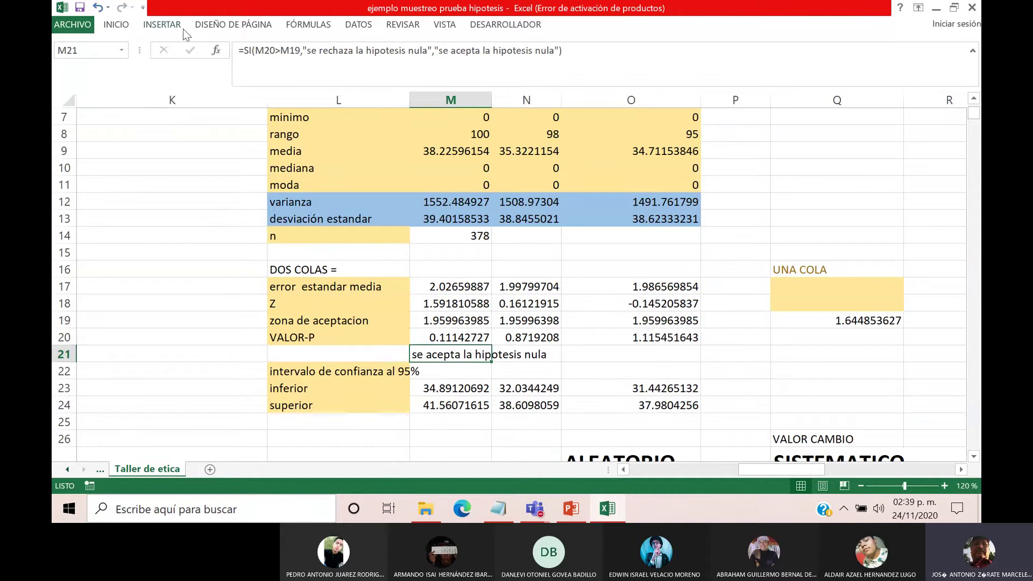
click(116, 24)
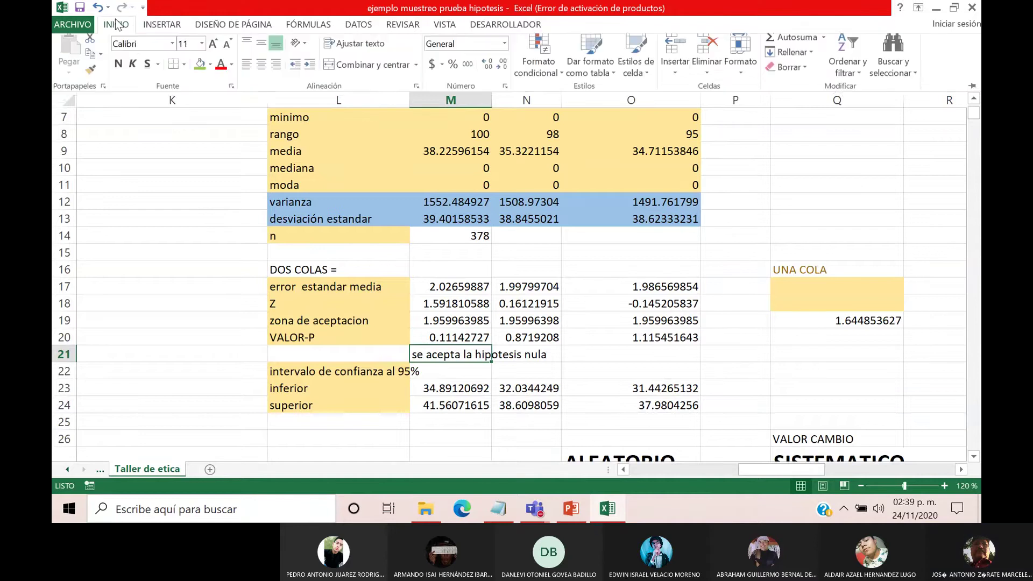
click(210, 69)
click(266, 176)
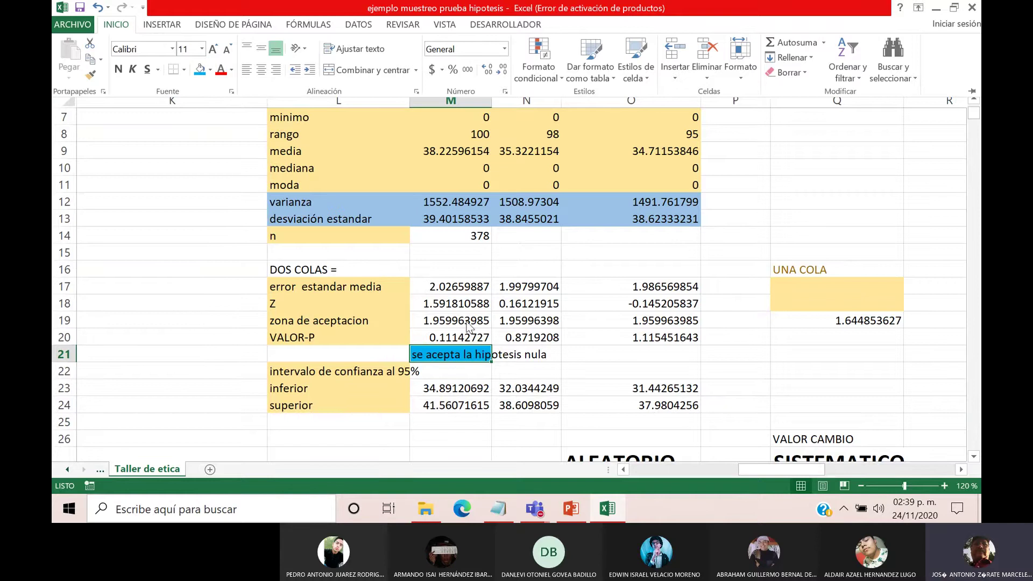
click(533, 362)
click(533, 363)
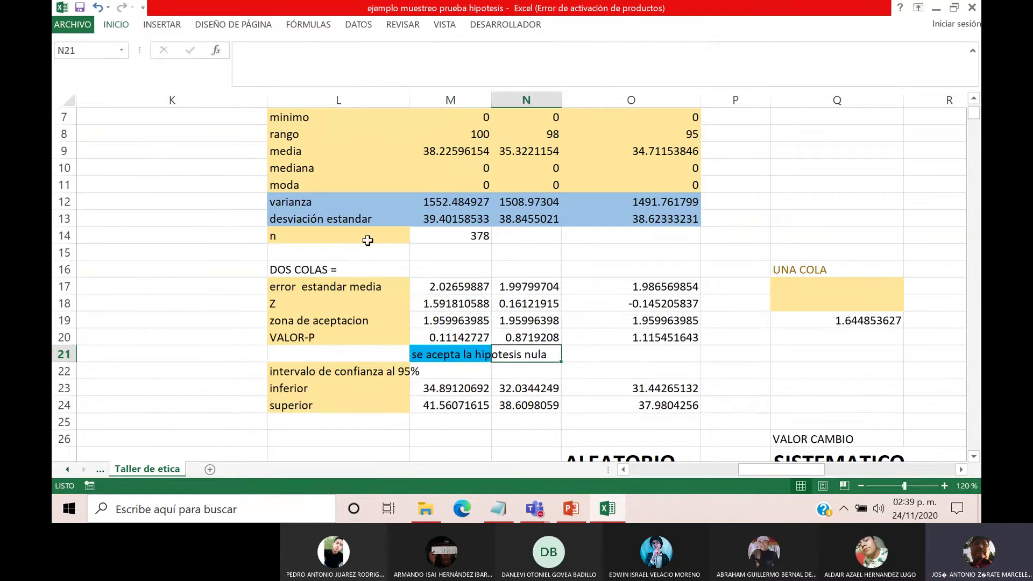
click(128, 31)
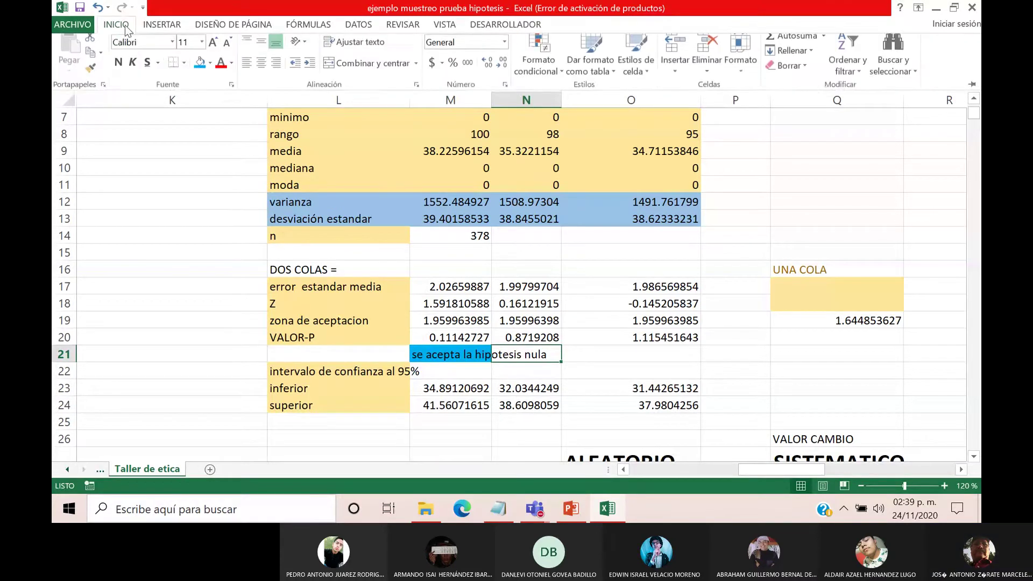
click(199, 69)
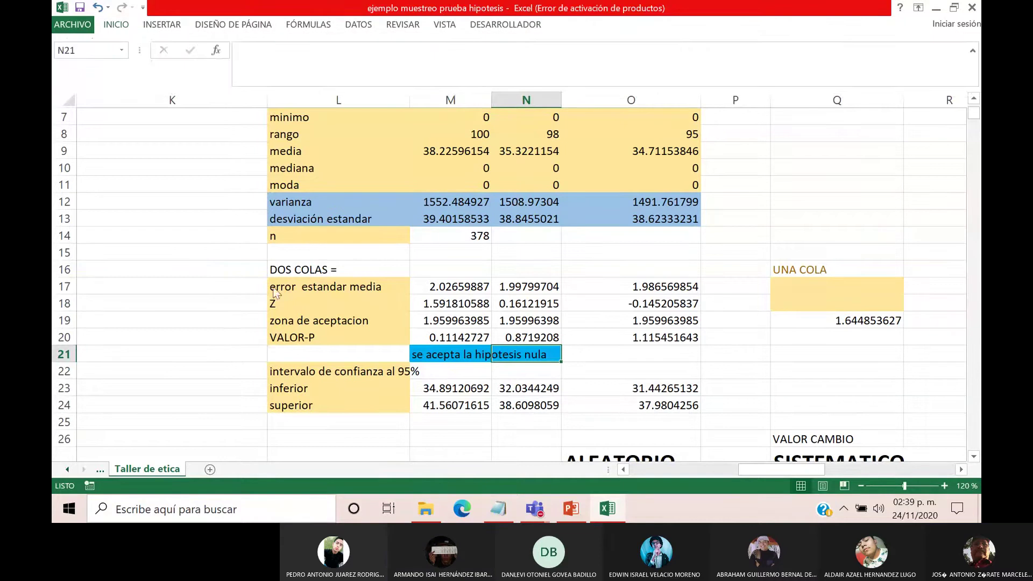
click(219, 253)
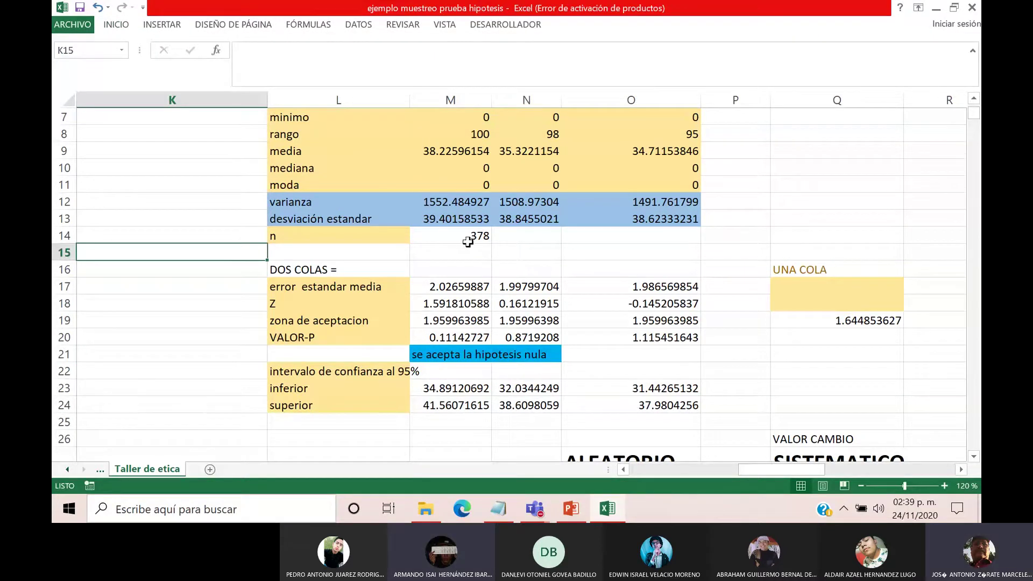
Set the hipótesis nula value in O3 to 70.
scroll(482, 245, up, 2)
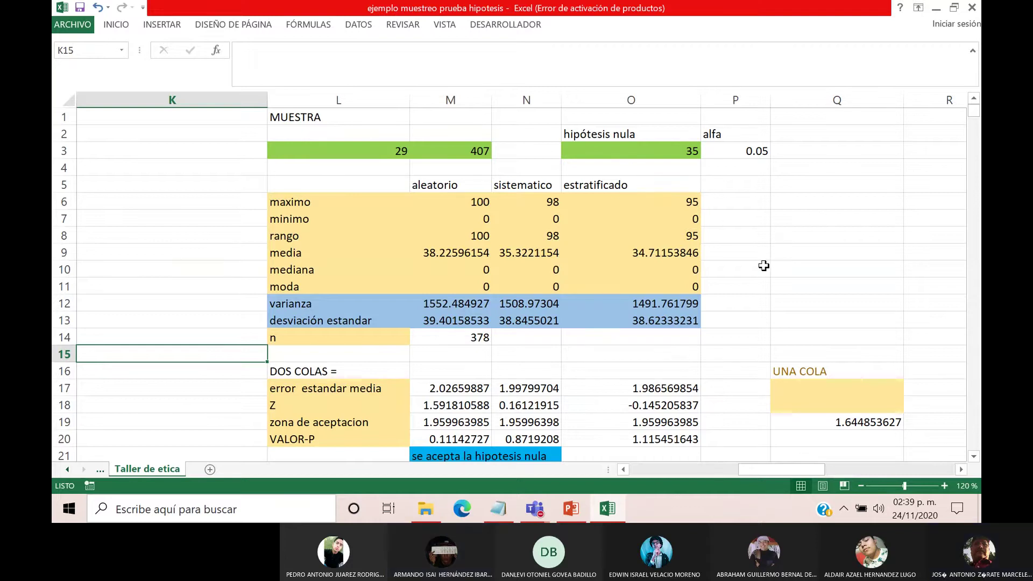
scroll(765, 266, down, 1)
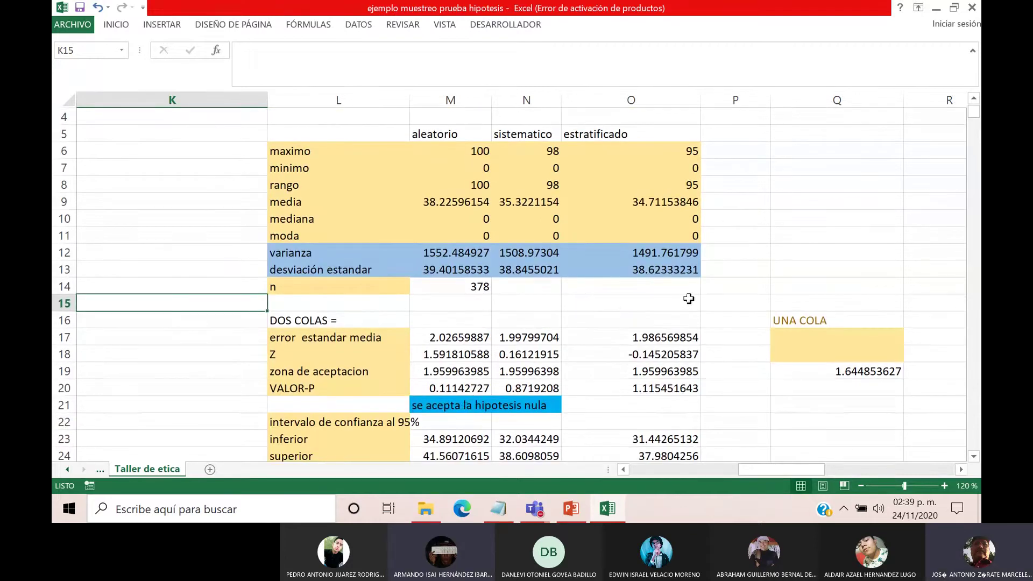
scroll(691, 269, up, 1)
click(682, 148)
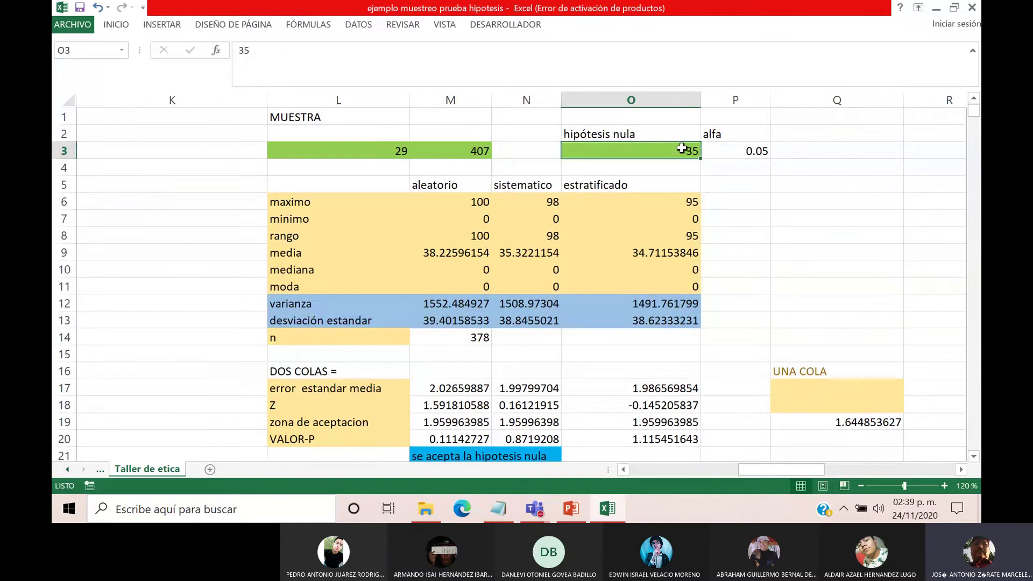
text(70)
key(Return)
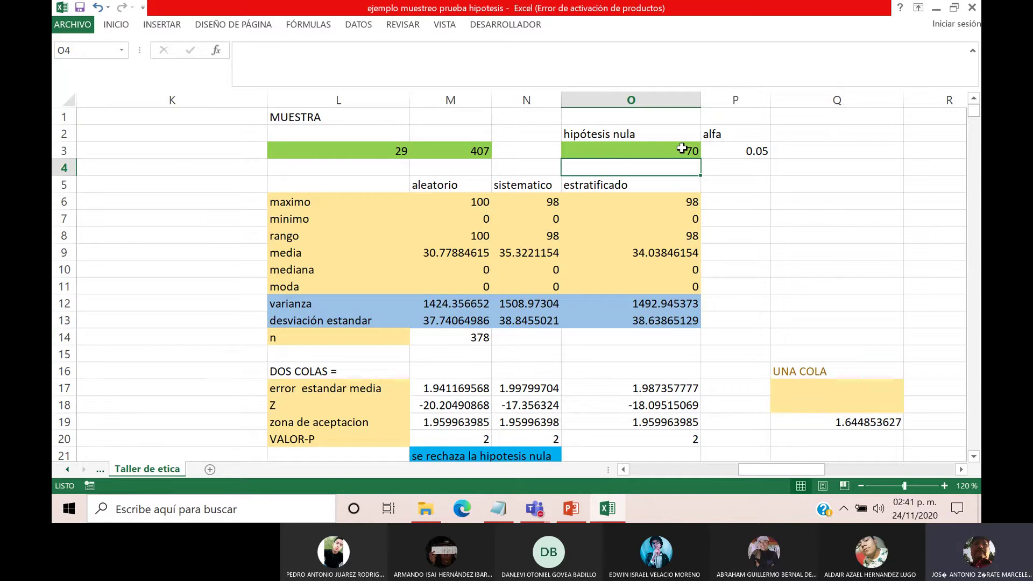
Inspect the hipótesis nula value in O3, the zona de aceptacion formula in M19 and the conclusion formula in M21.
scroll(735, 395, down, 5)
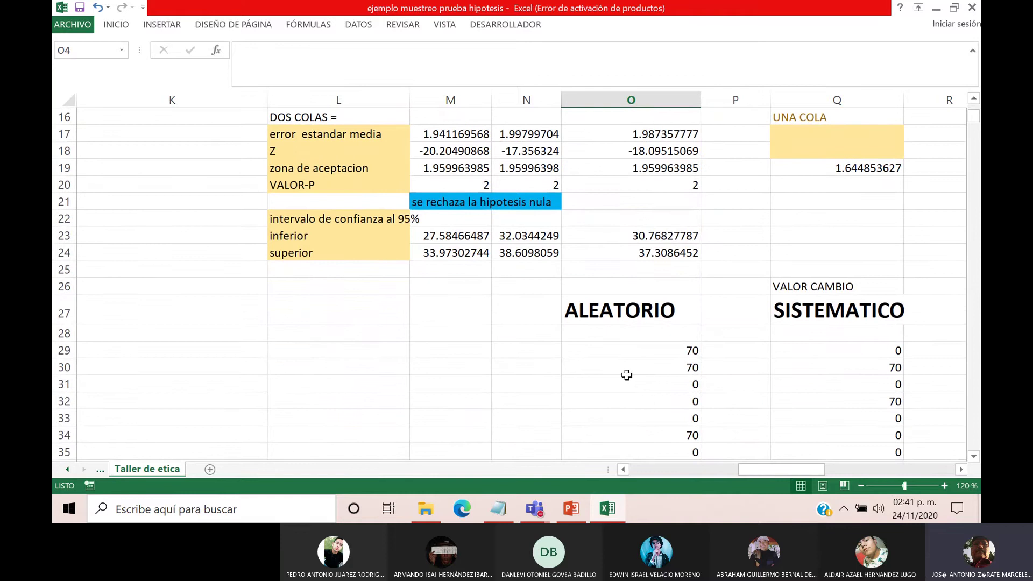
mouse_move(762, 474)
mouse_down()
mouse_move(775, 470)
mouse_move(733, 467)
mouse_move(778, 472)
mouse_up()
scroll(745, 373, up, 5)
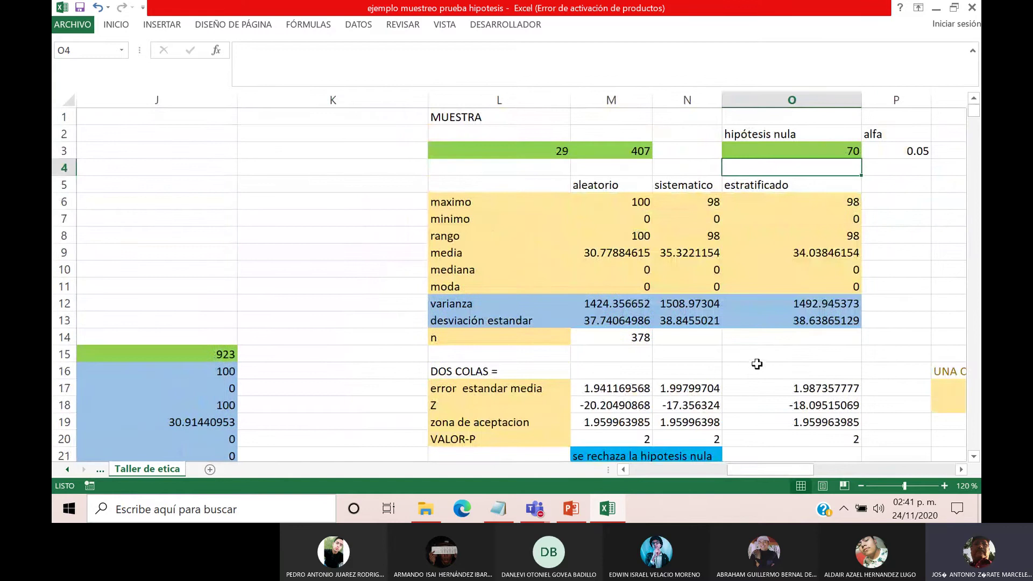
click(823, 153)
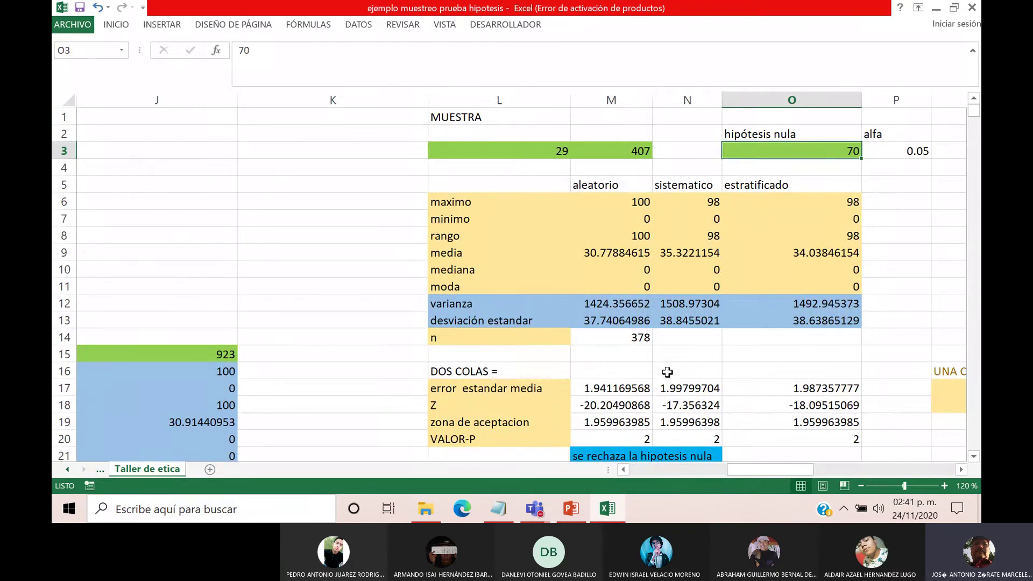
scroll(629, 374, down, 1)
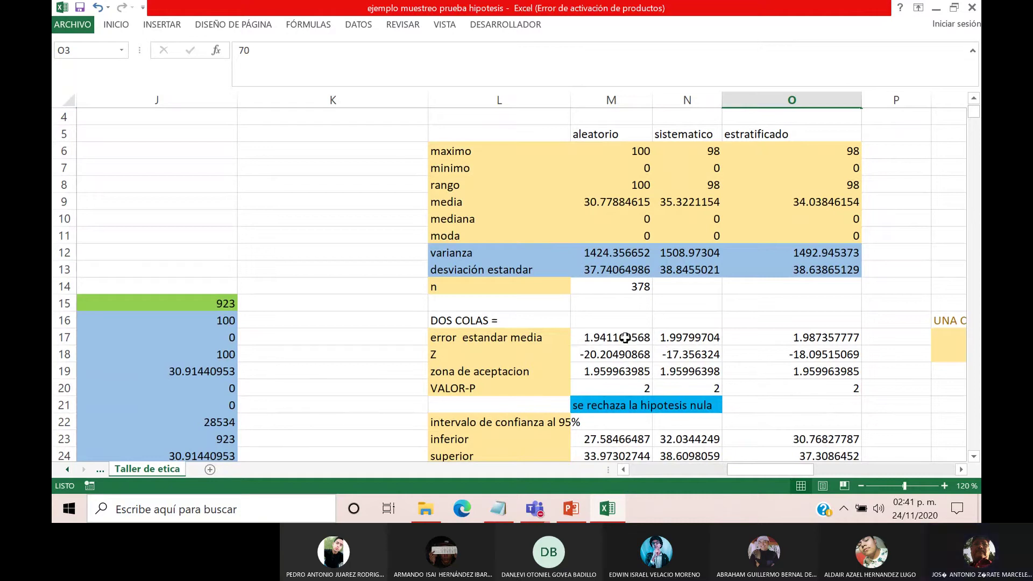
click(602, 373)
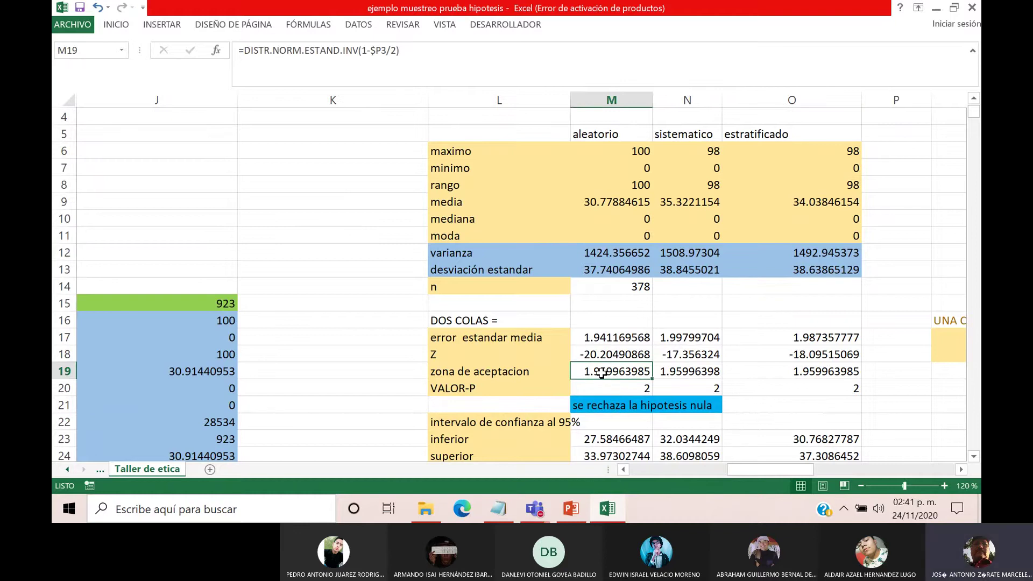
click(608, 406)
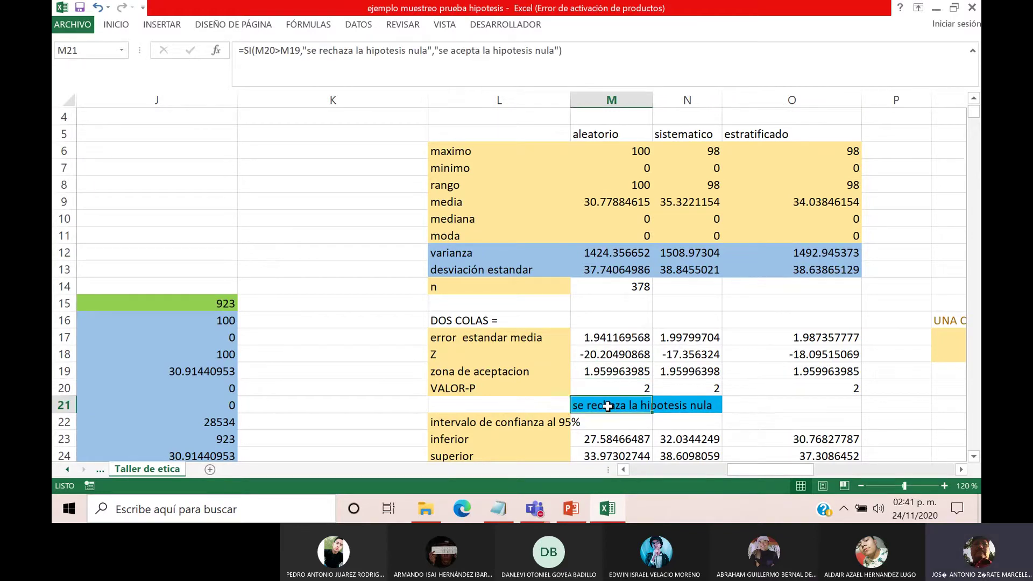
scroll(832, 147, up, 3)
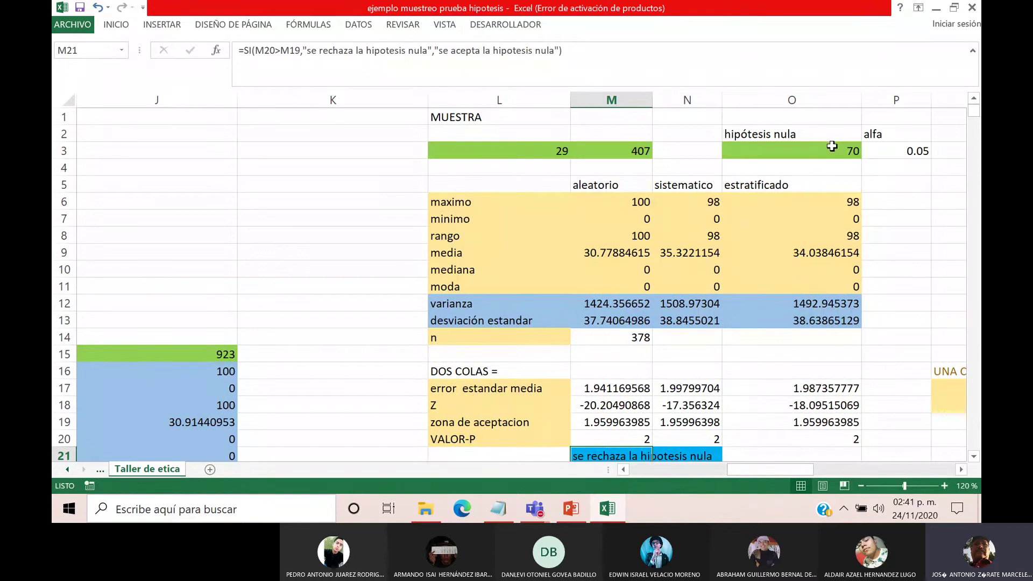
Compare the hipótesis nula value in O3 with the aleatorio, sistematico and estratificado media cells in row 9.
click(832, 146)
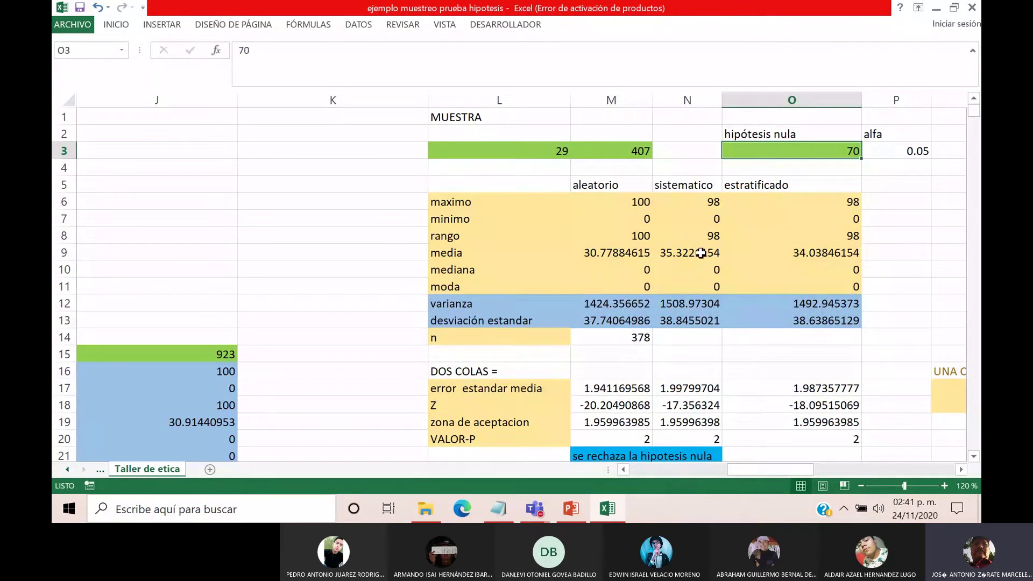
click(608, 253)
click(694, 253)
click(764, 254)
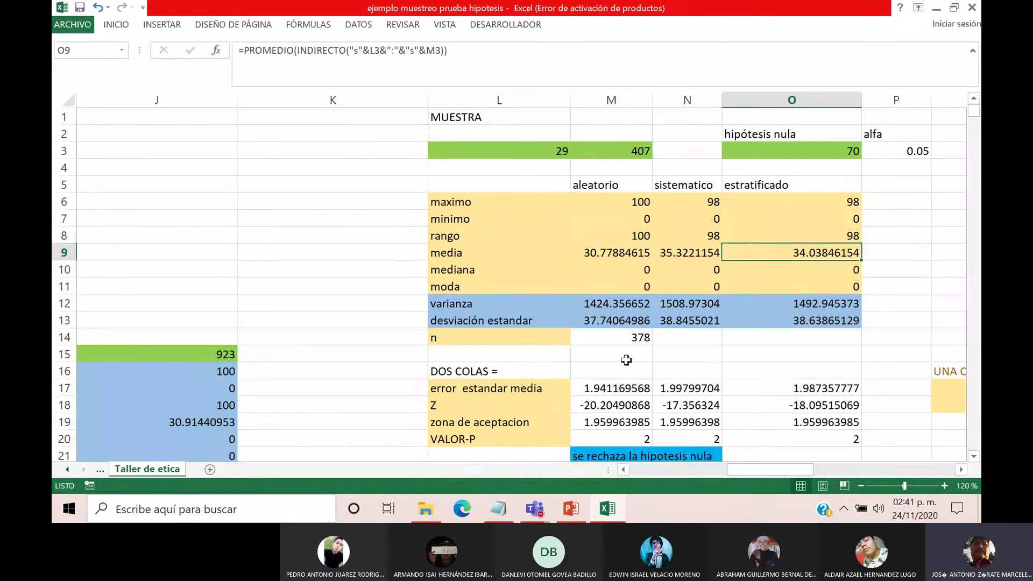
Examine the inferior and superior limits of the 95% confidence interval for the three samples in M23:O24.
scroll(626, 360, down, 2)
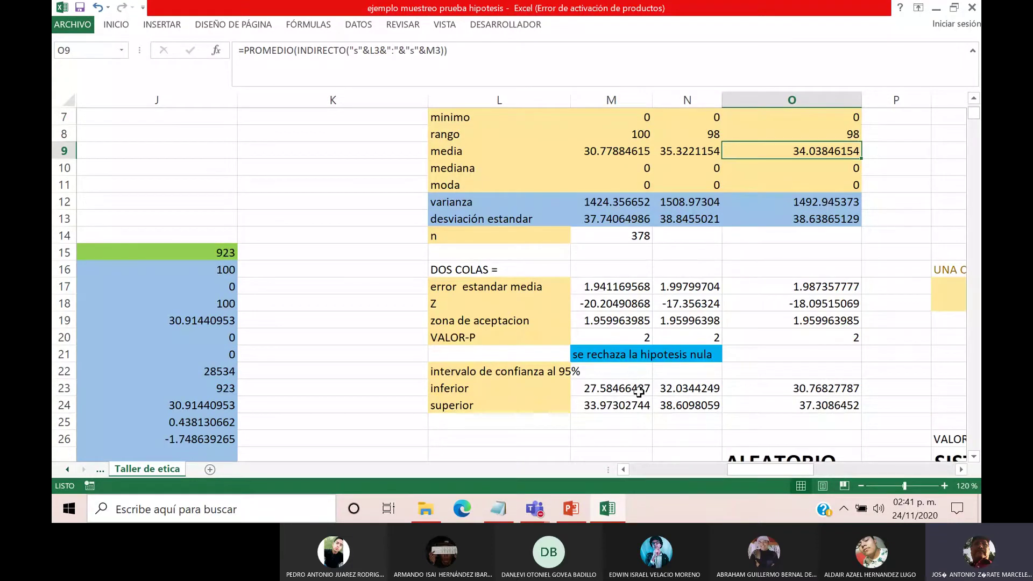
click(595, 396)
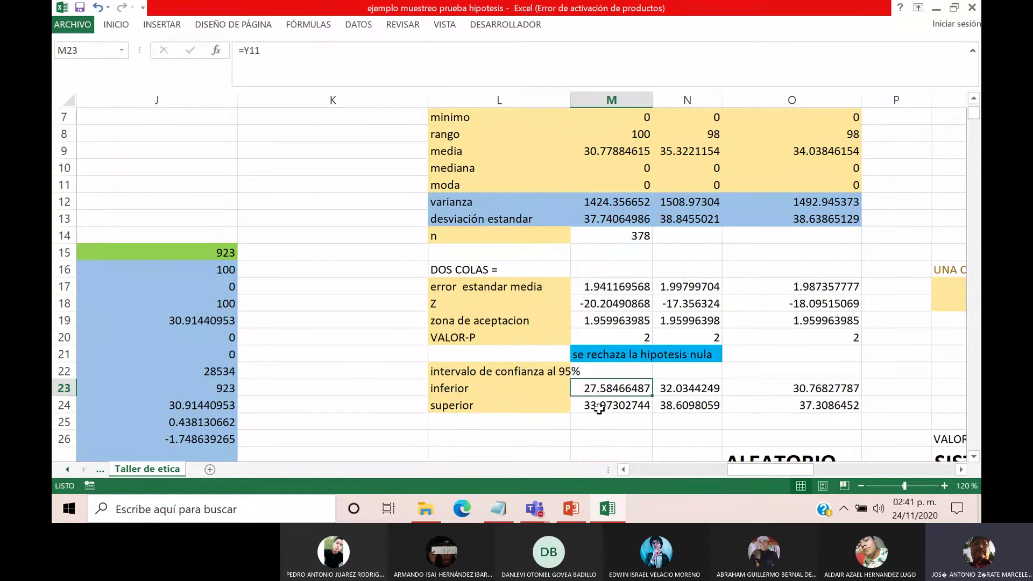
click(598, 403)
click(694, 393)
click(683, 409)
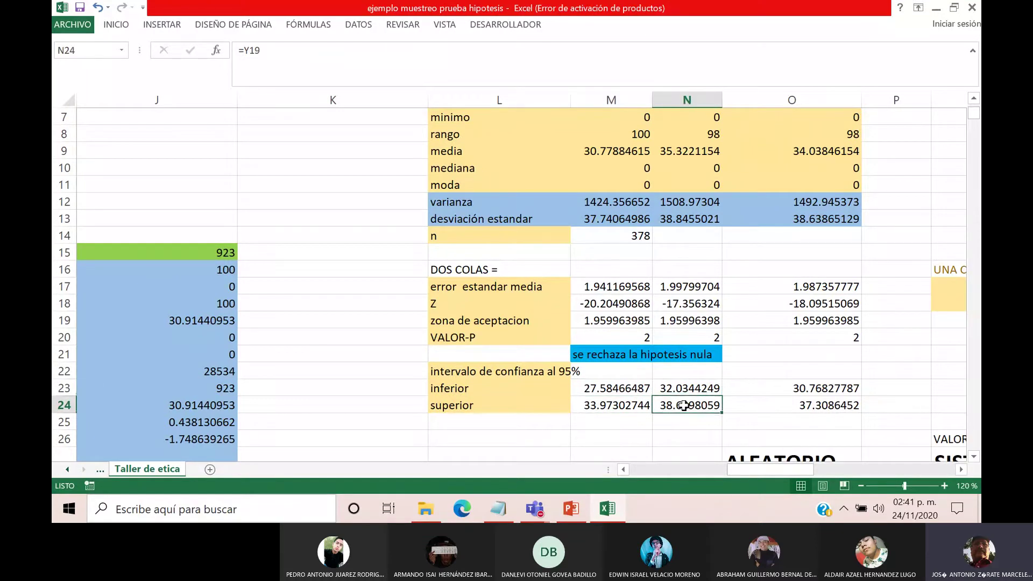
click(692, 388)
click(810, 394)
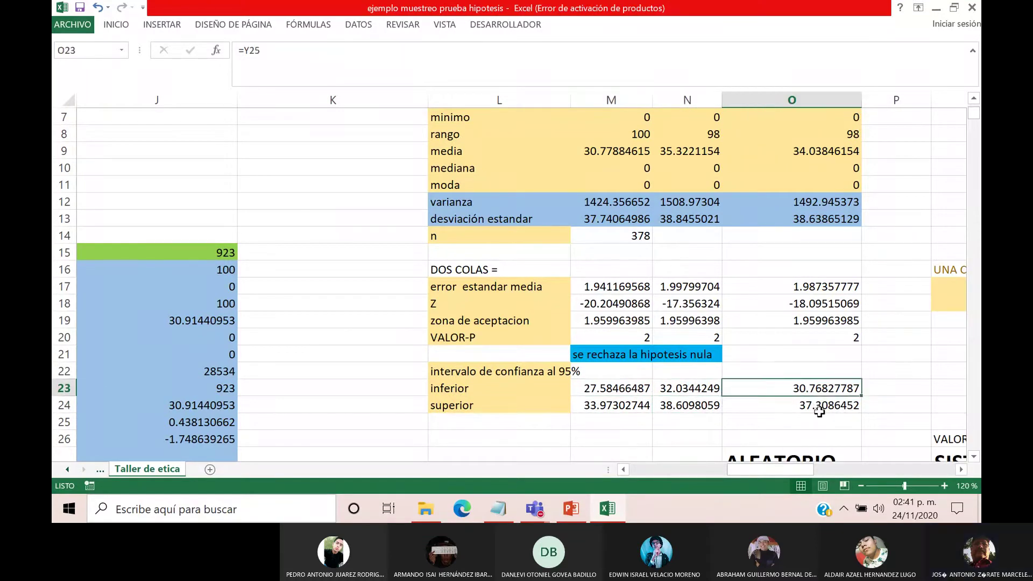
click(819, 405)
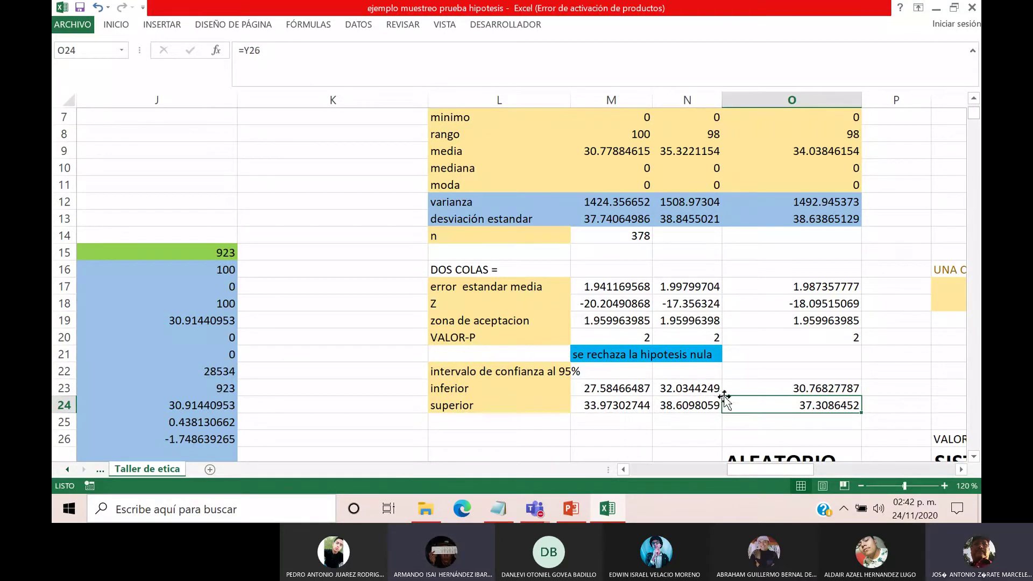
click(786, 388)
click(800, 407)
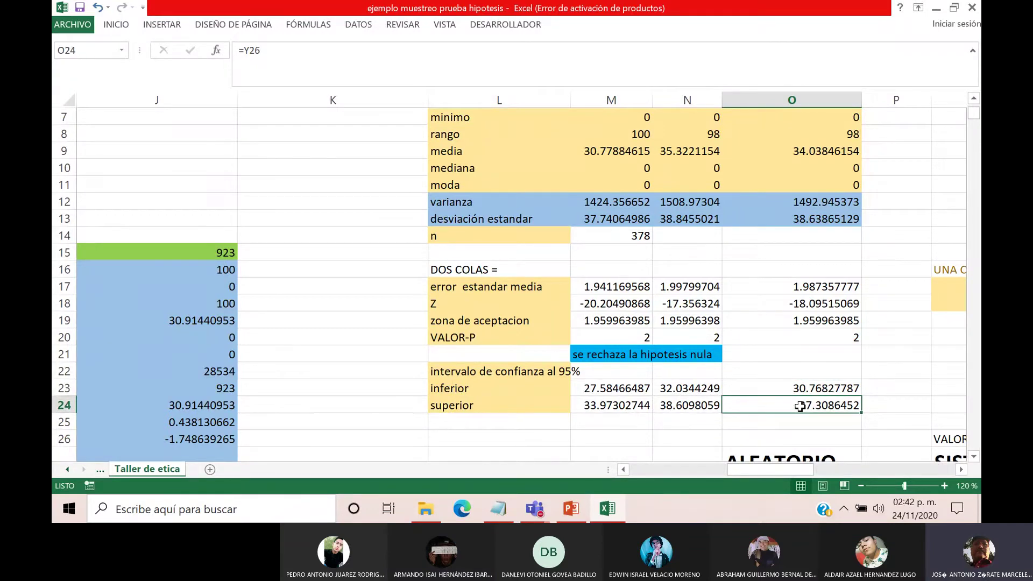
scroll(764, 430, up, 2)
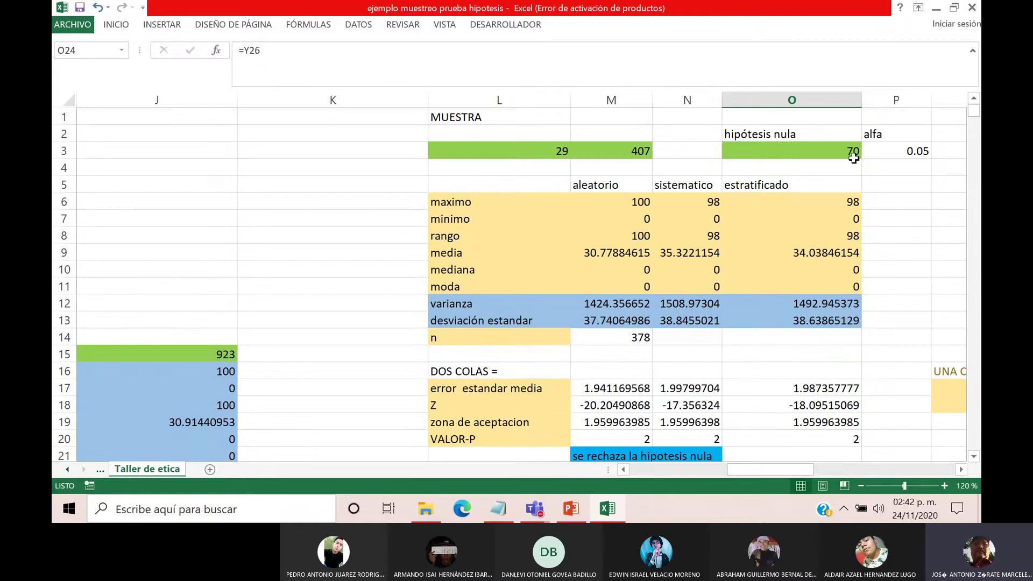
Set the hipótesis nula value in O3 to 32 and check the media row and the conclusion in M21.
click(847, 150)
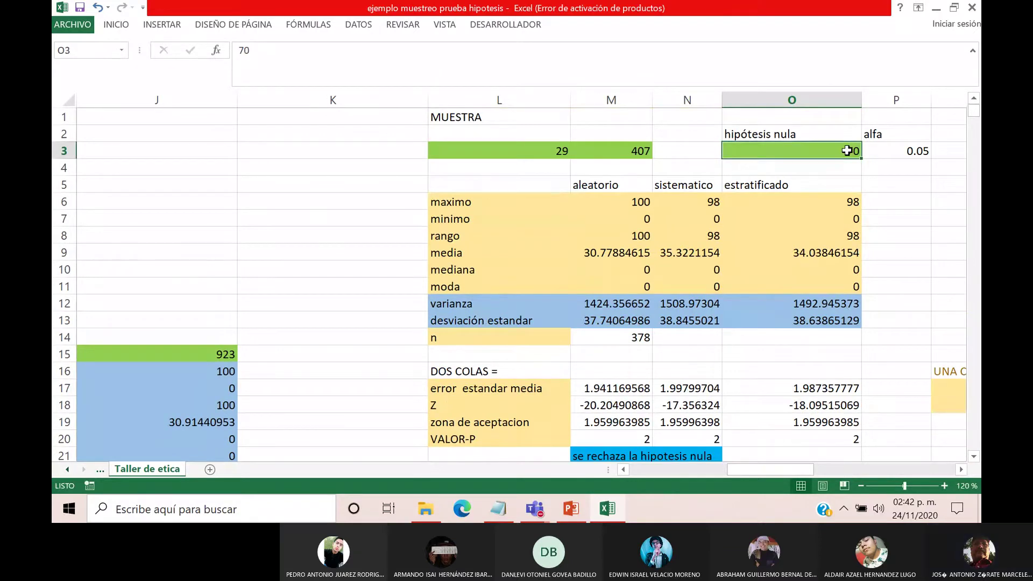
double_click(848, 151)
text(32)
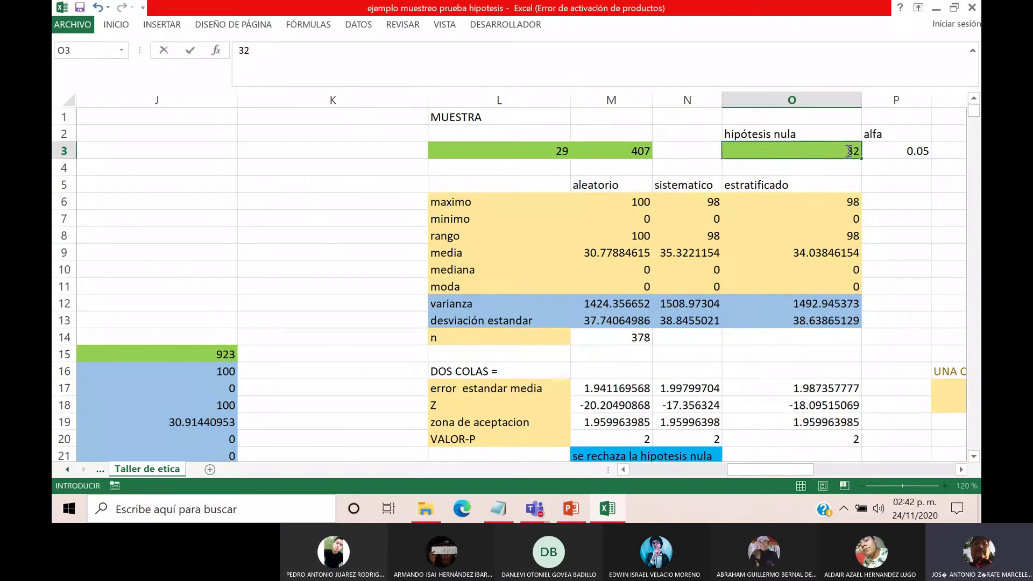
key(Return)
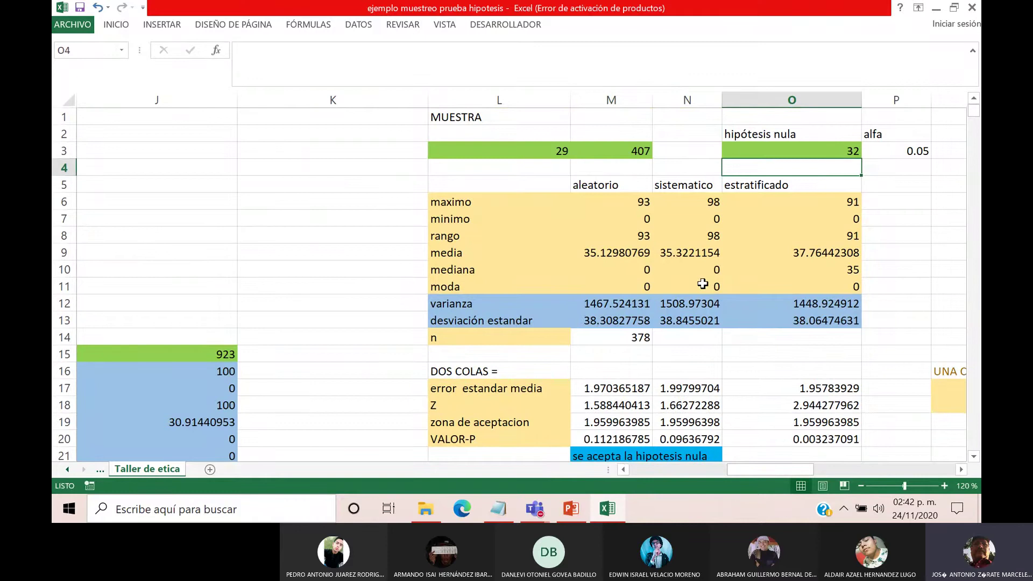
scroll(703, 284, down, 2)
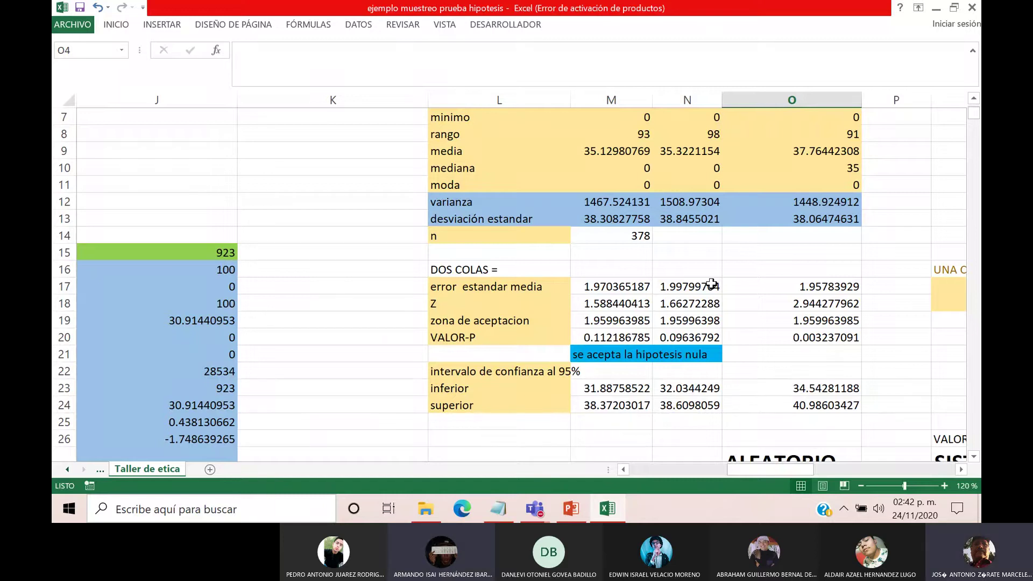
scroll(798, 278, up, 2)
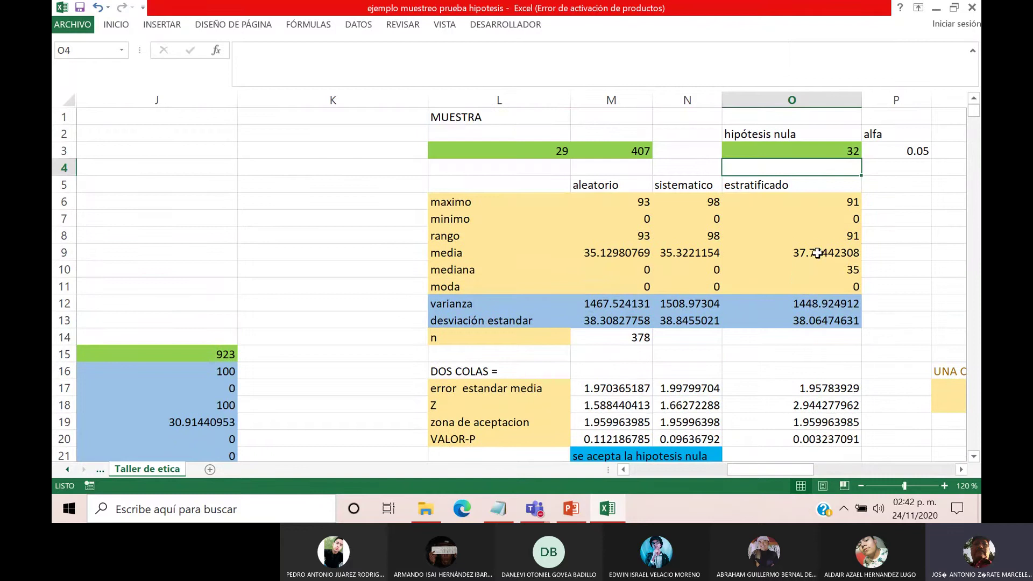
Try hipótesis nula values of 0 and 10 in O3, checking the VALOR-P row and the conclusion in M21.
click(823, 155)
text(0)
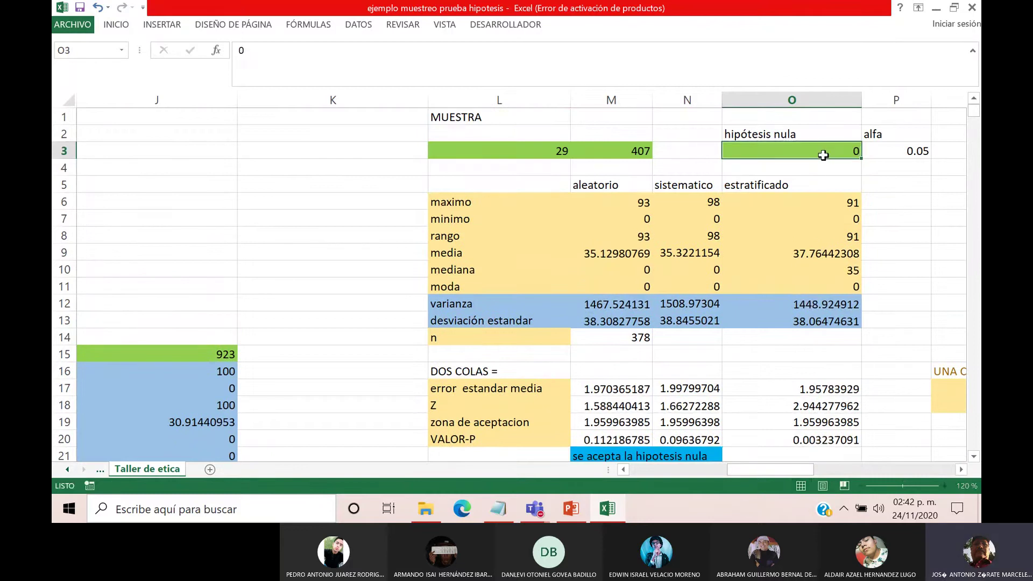
key(Return)
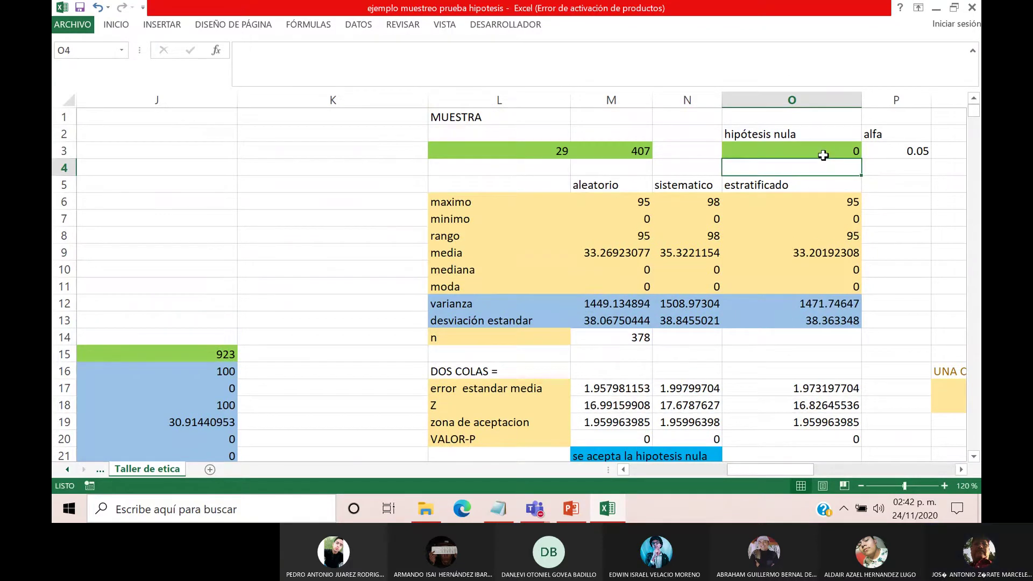
click(820, 149)
text(10)
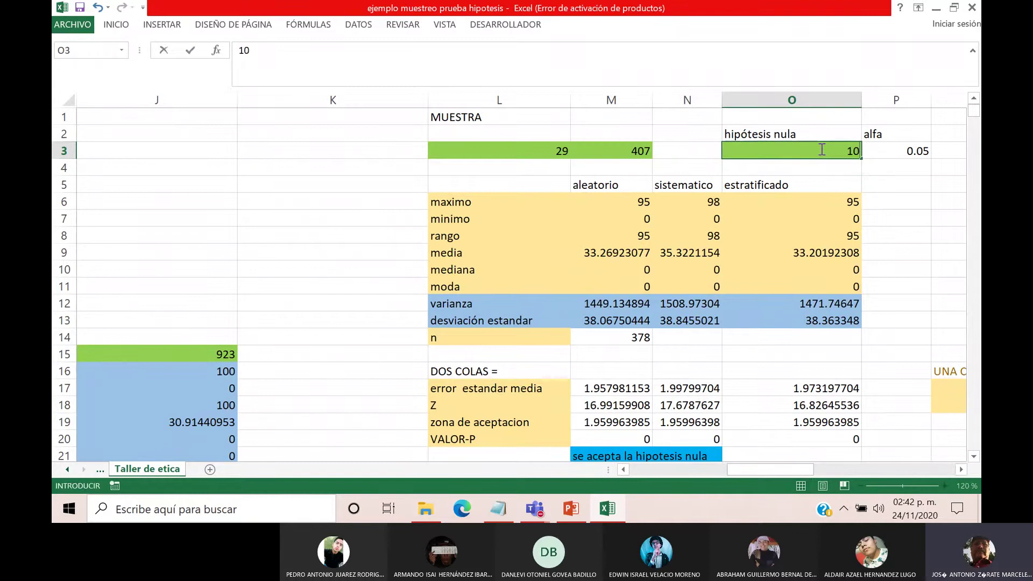
key(Return)
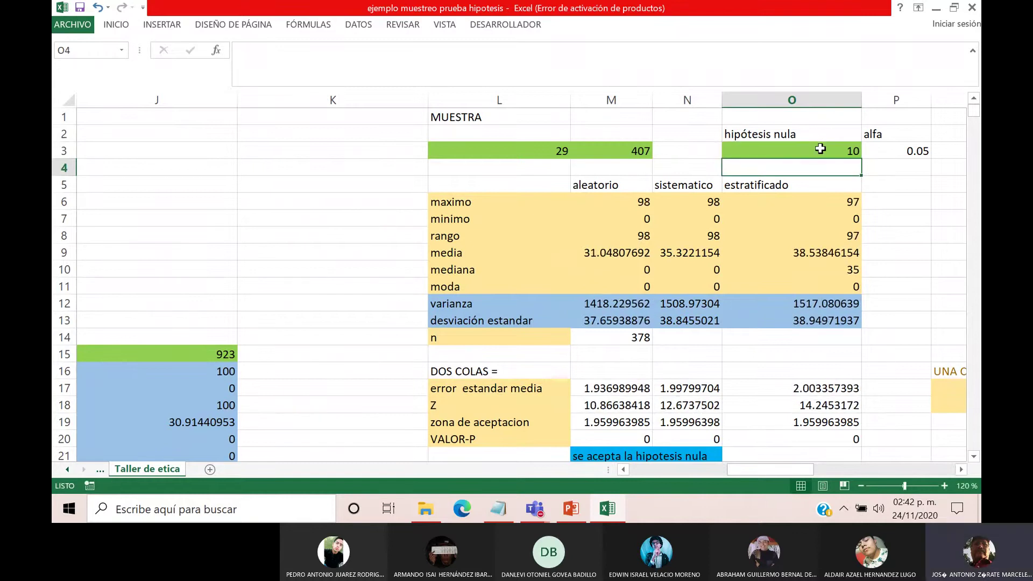
scroll(606, 377, down, 1)
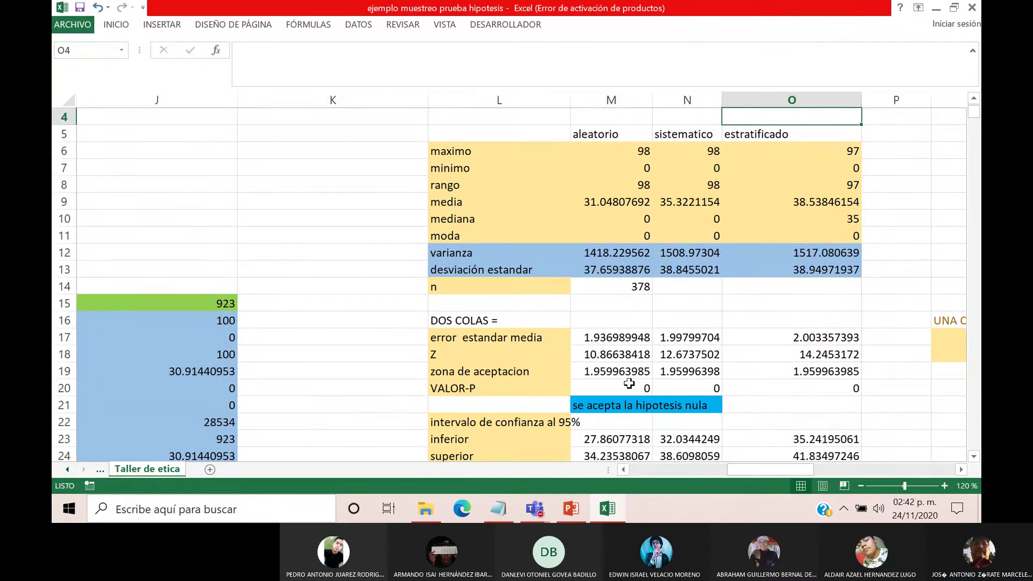
scroll(629, 384, down, 1)
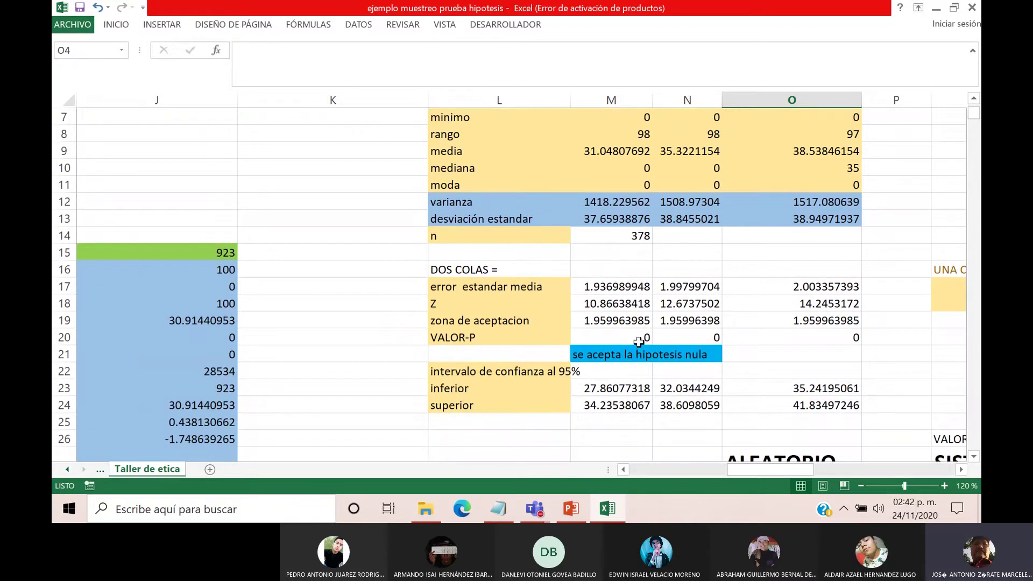
scroll(637, 336, up, 2)
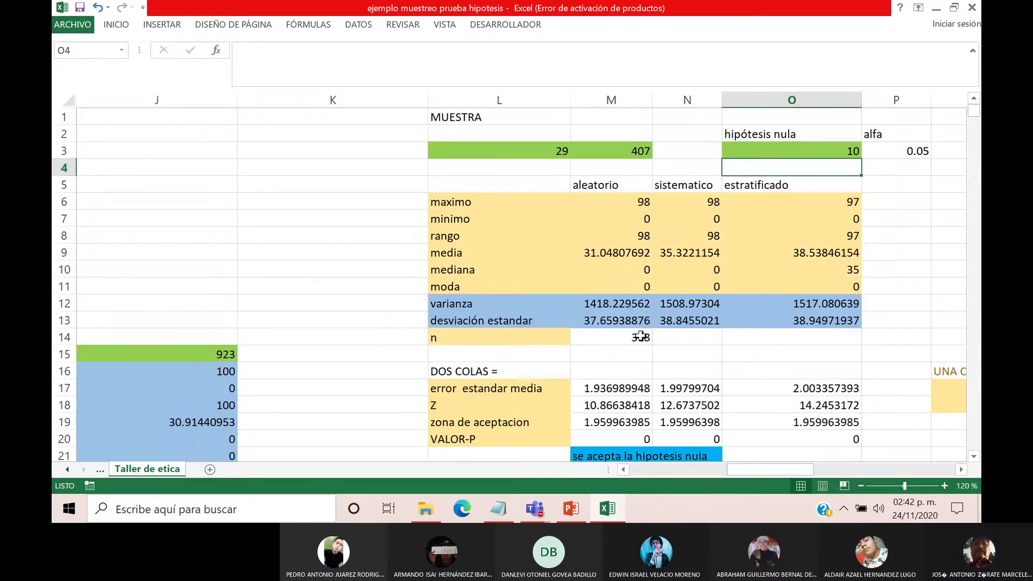
Set the hipótesis nula value in O3 to 20 and inspect the inferior limit in M23 and the conclusion formula in M21.
click(833, 149)
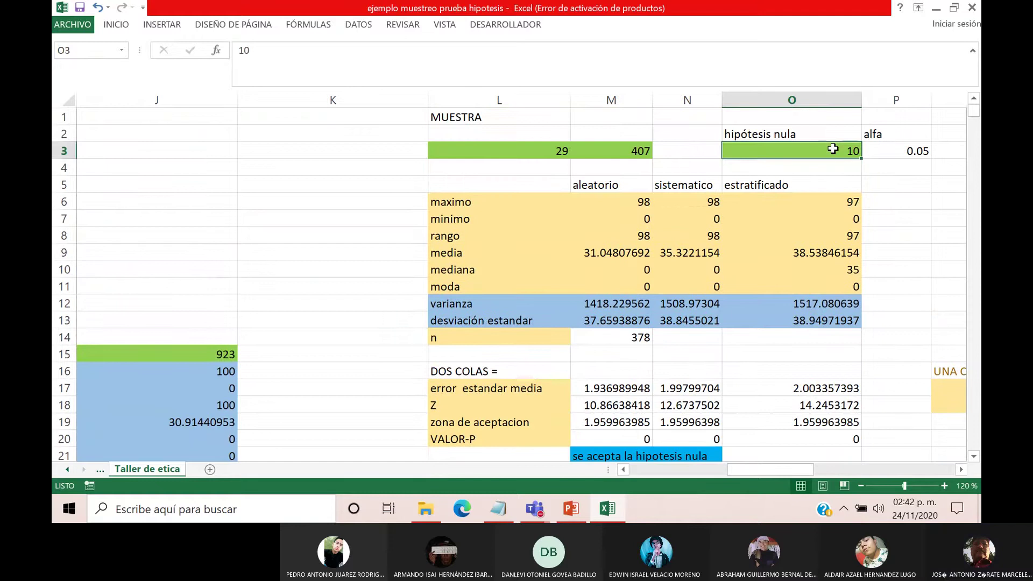
text(20)
key(Return)
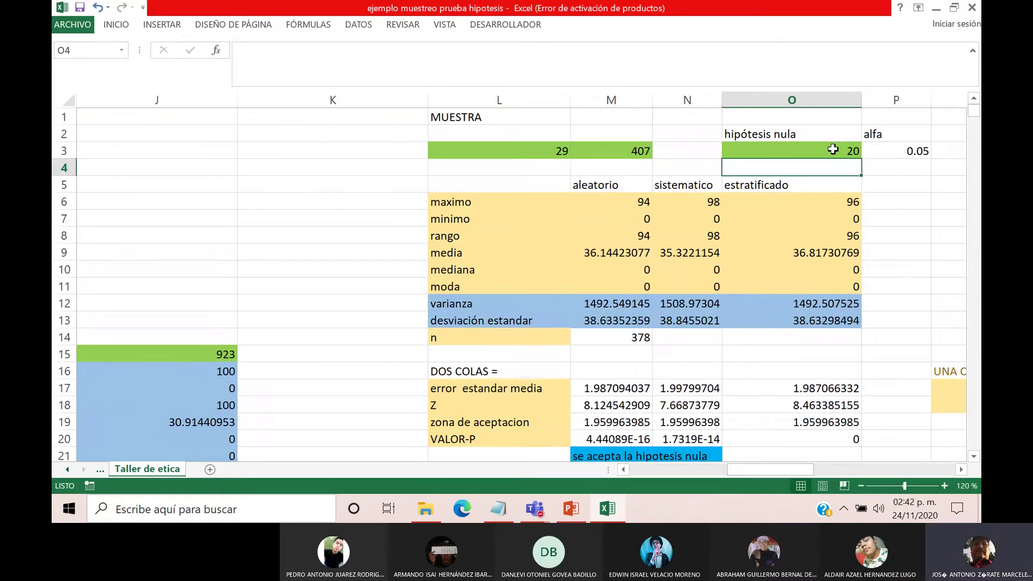
scroll(685, 313, down, 2)
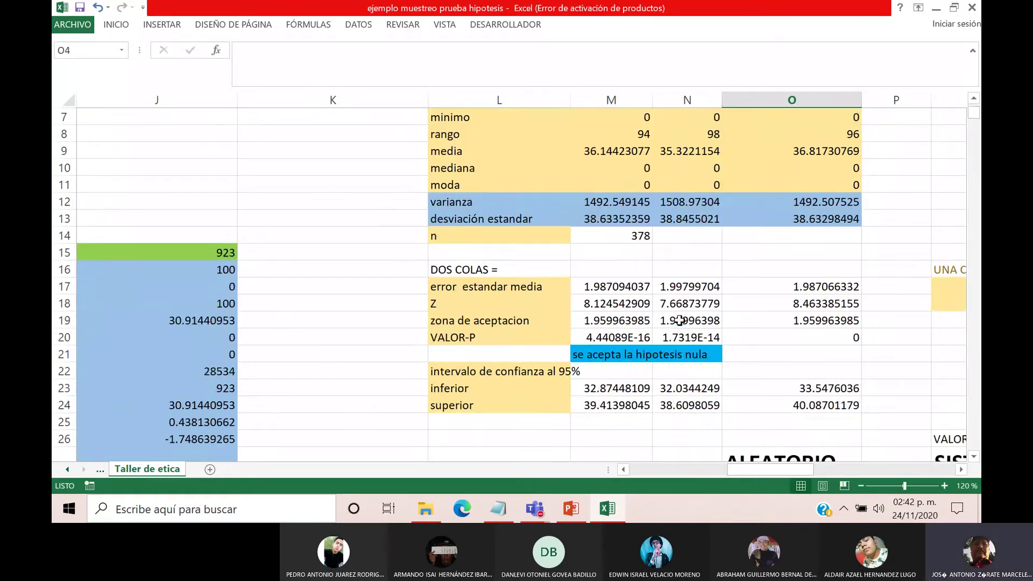
click(617, 394)
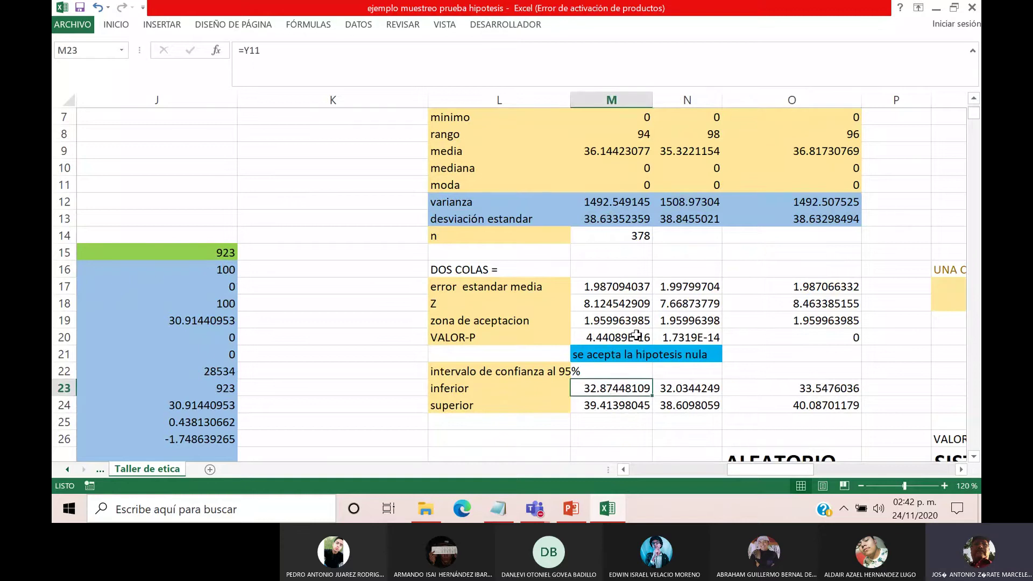
click(622, 358)
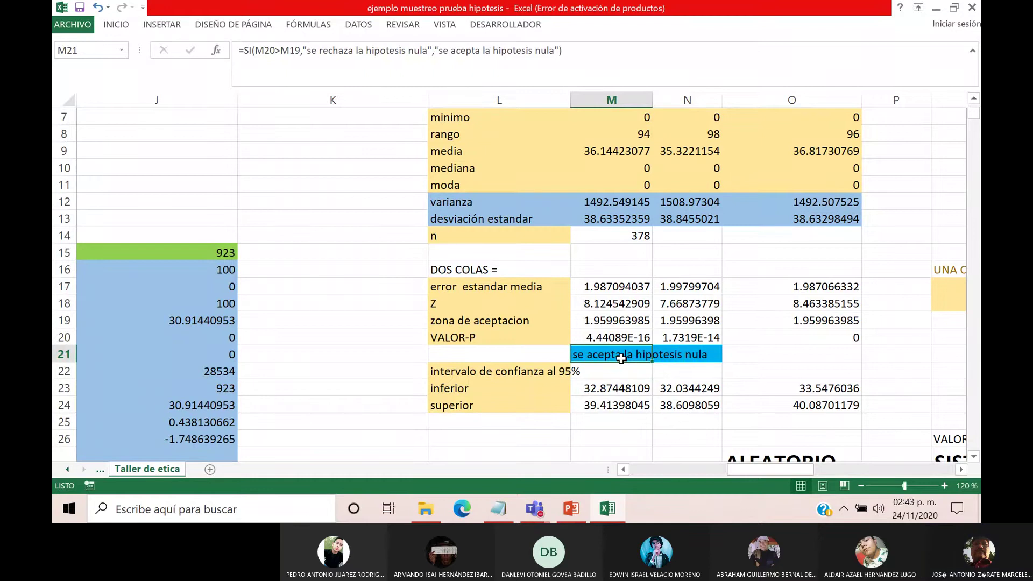
Examine the aleatorio confidence interval table, covering the Z formula in V10 and the inferior and superior limits at 80%, 84% and 90%.
click(820, 470)
scroll(593, 320, right, 5)
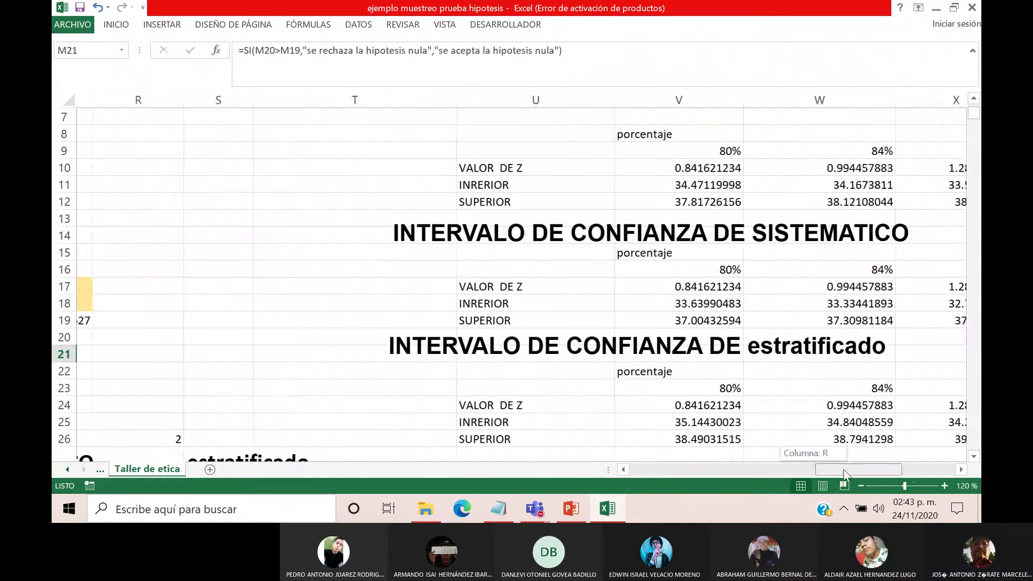
scroll(593, 320, up, 1)
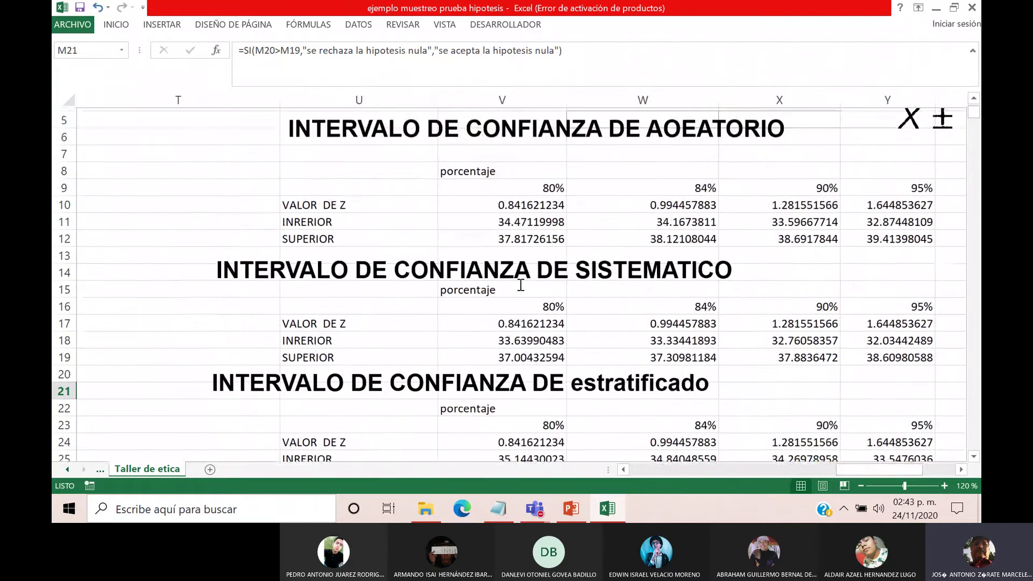
click(532, 220)
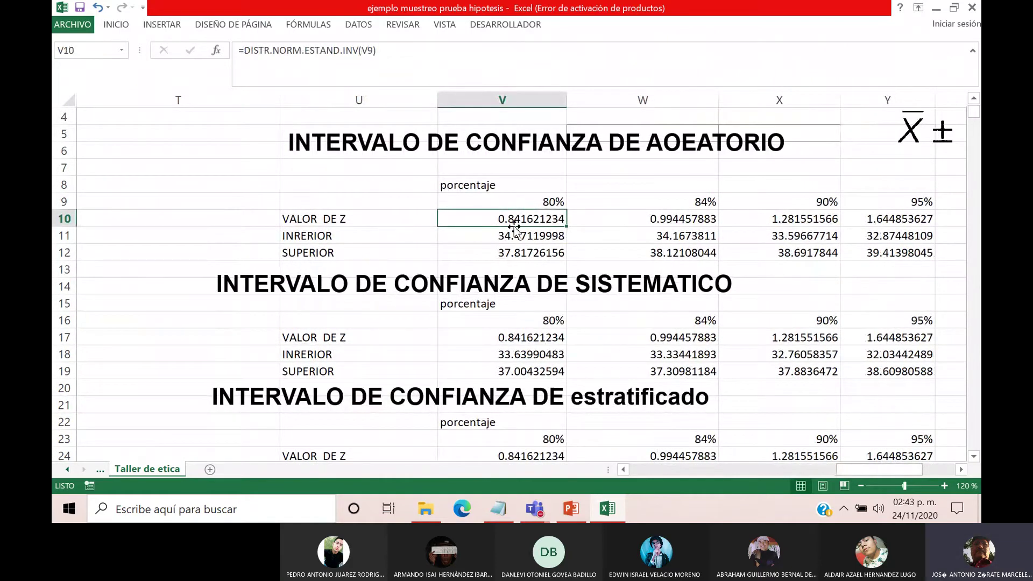
click(550, 201)
drag(504, 235, 524, 252)
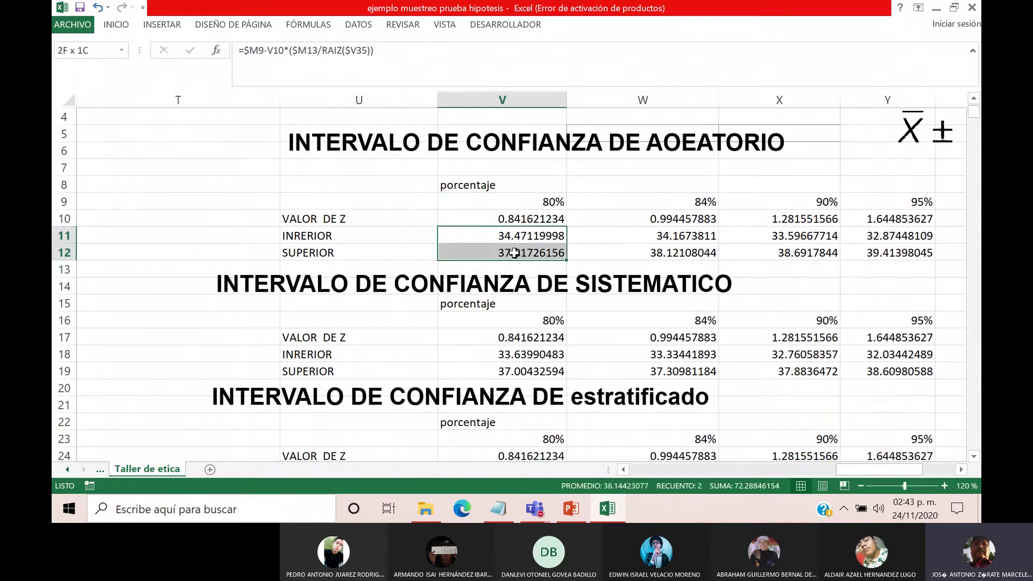
click(705, 199)
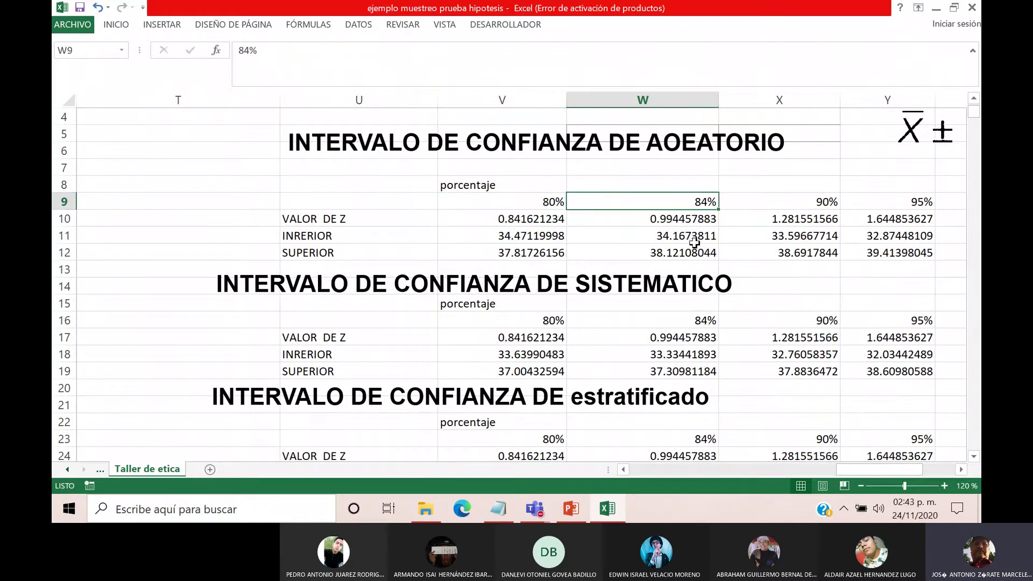
drag(694, 238, 691, 251)
click(832, 202)
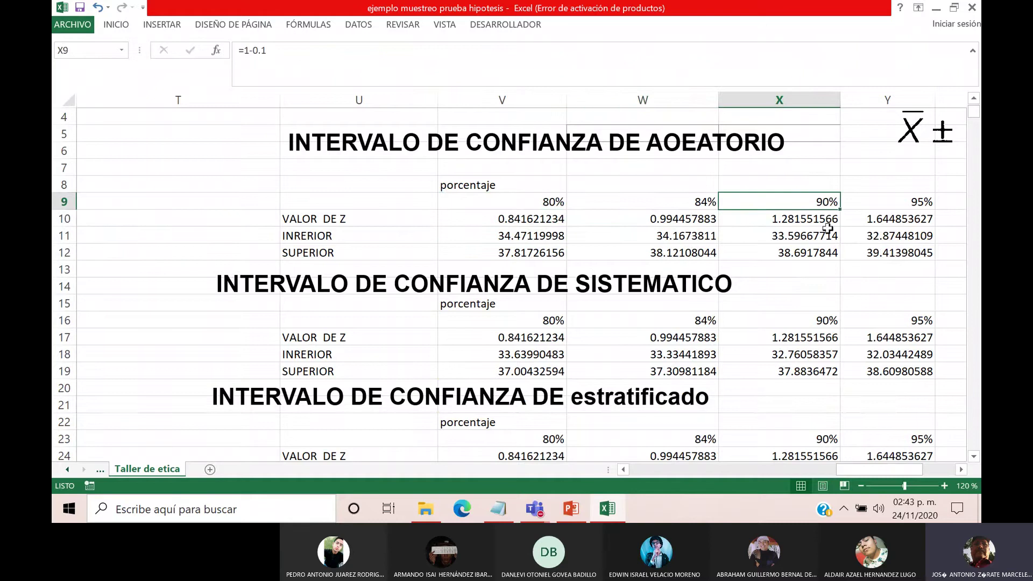
drag(824, 237, 823, 251)
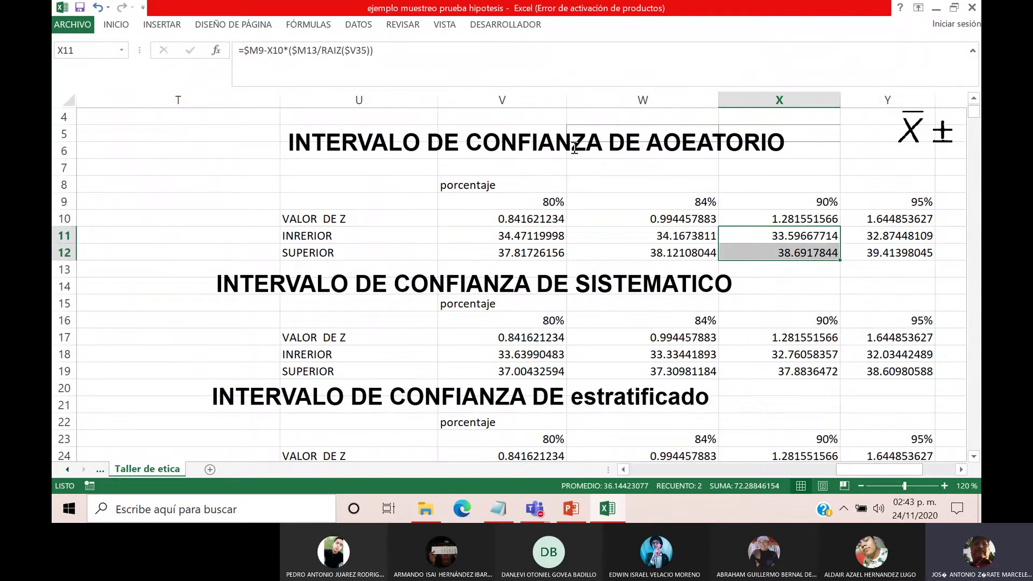
Correct the misspelled heading above the first confidence interval table to INTERVALO DE CONFIANZA DE ALEATORIO.
click(666, 140)
click(665, 140)
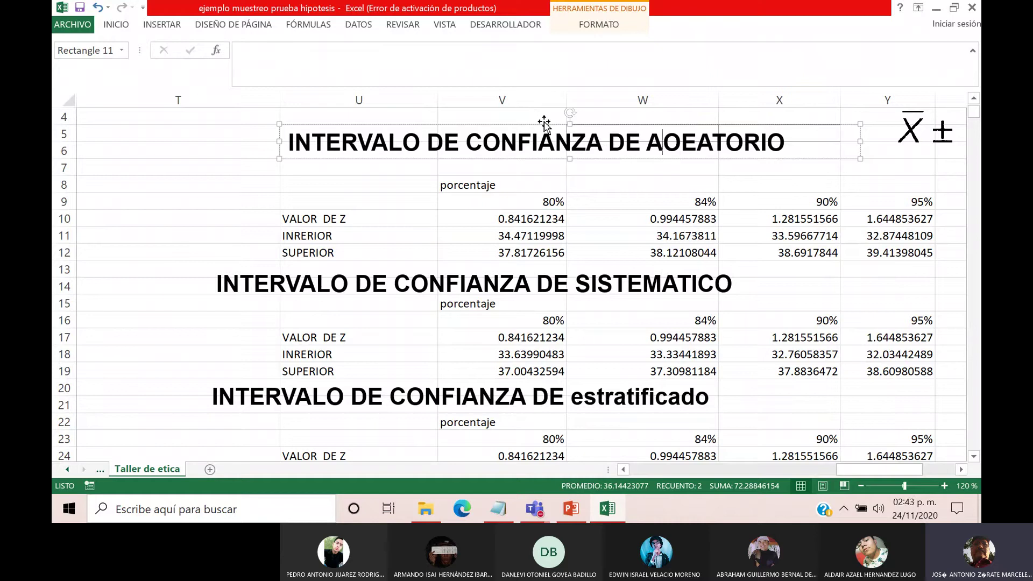
key(Delete)
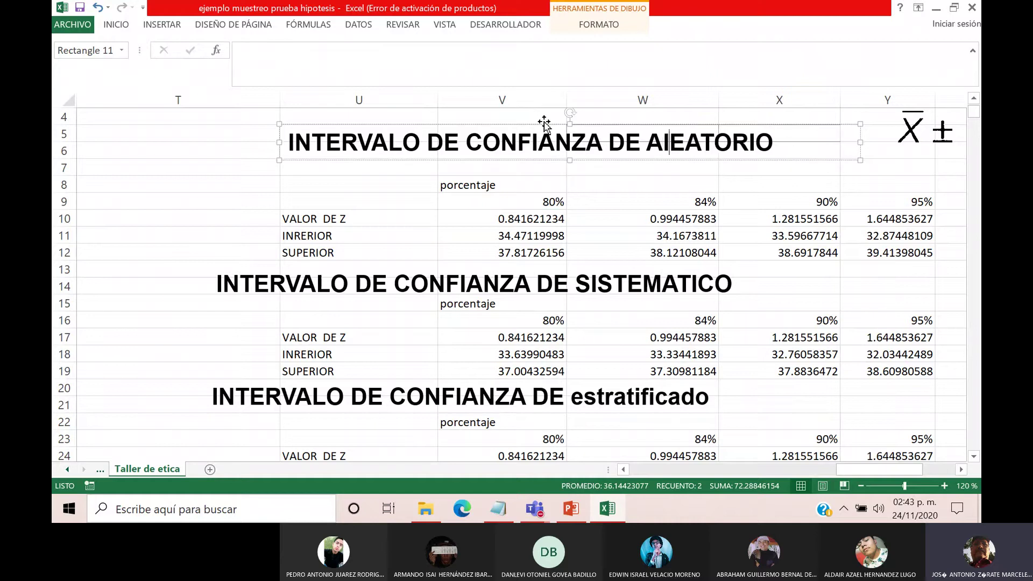
text(L)
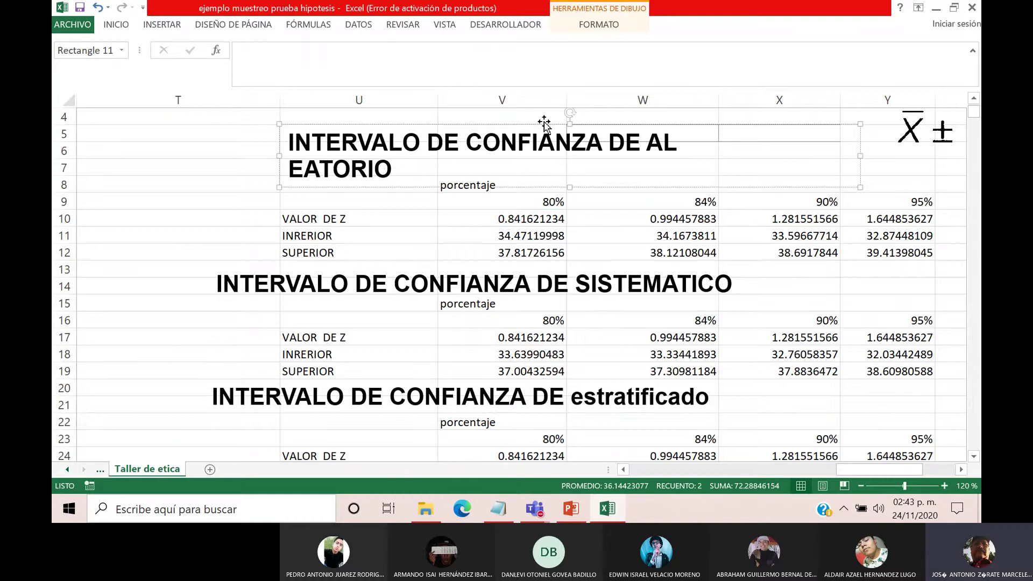
key(BackSpace)
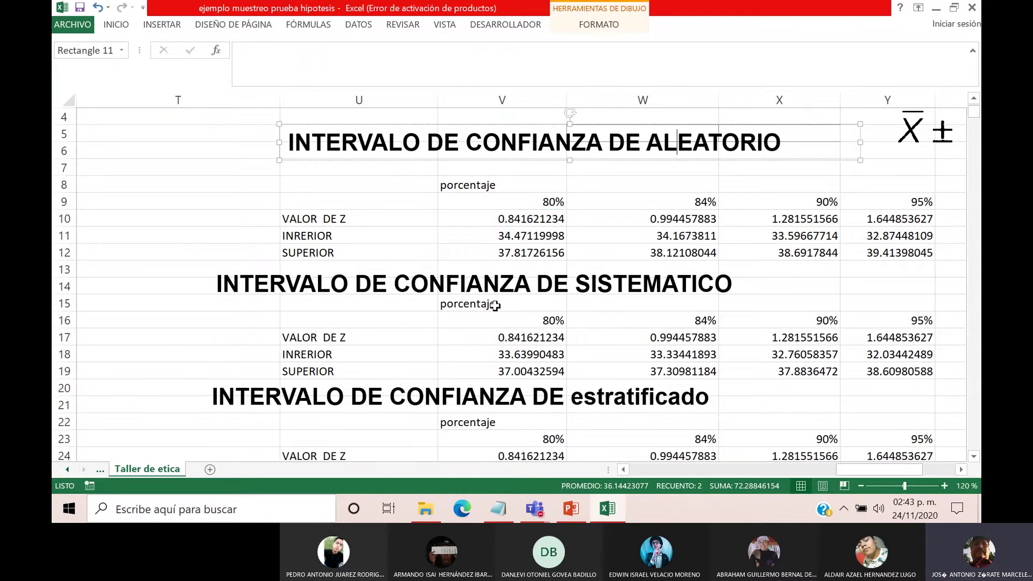
Examine the sistematico and estratificado confidence interval tables from 80% to 99%, including the formulas in V17, AA25, V23 and V25.
click(501, 338)
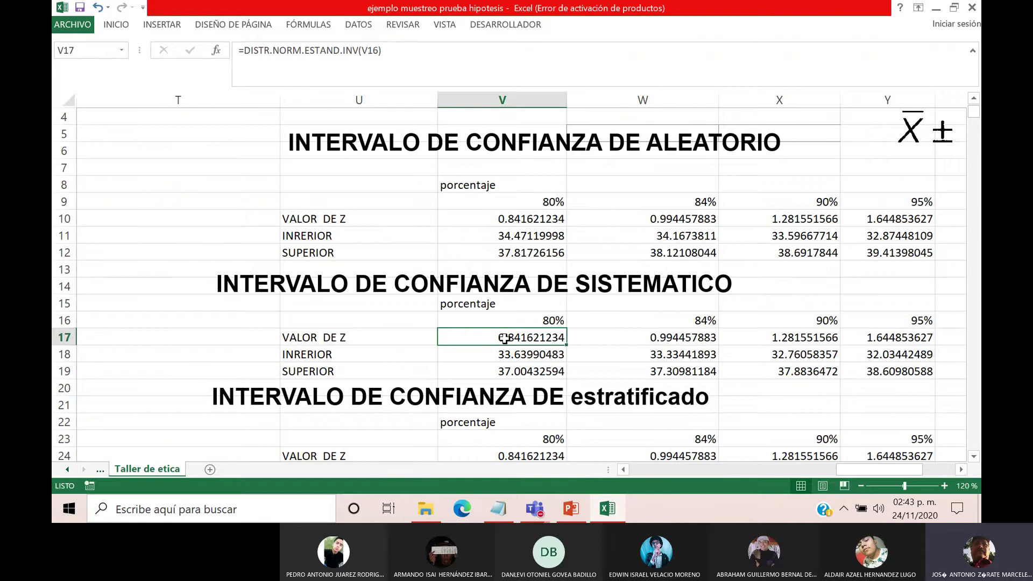
scroll(504, 338, down, 1)
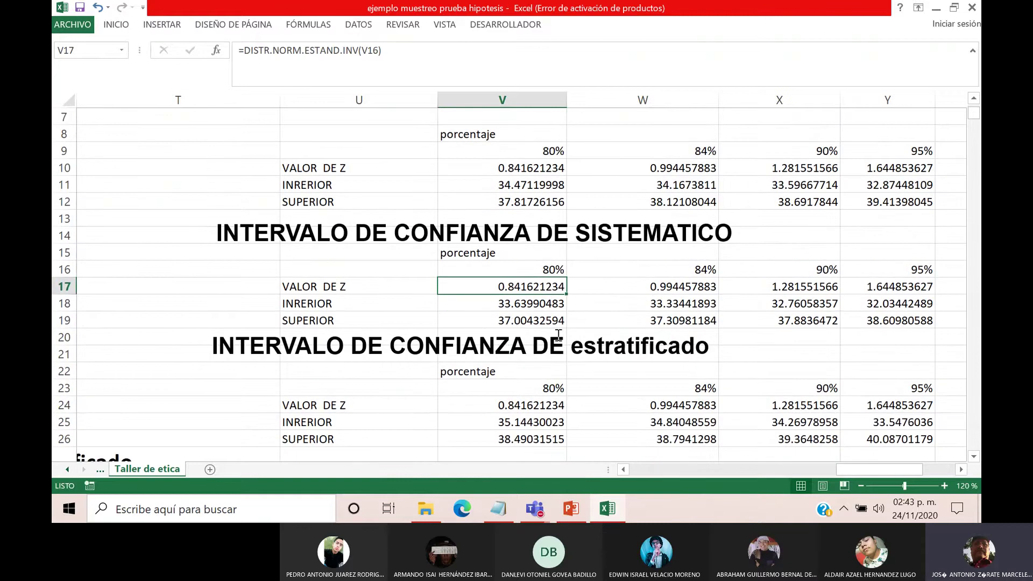
scroll(578, 344, down, 2)
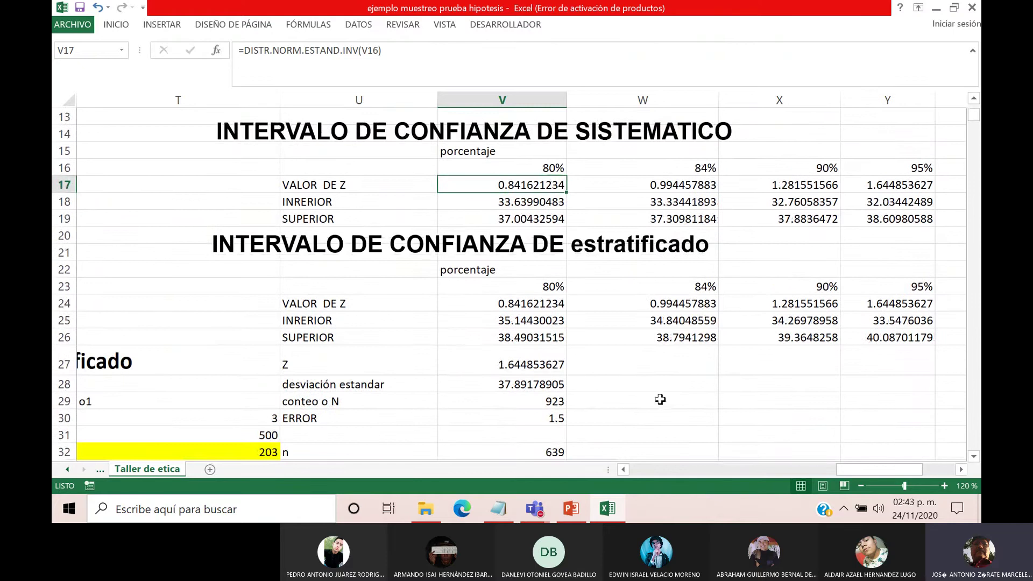
drag(856, 471, 883, 461)
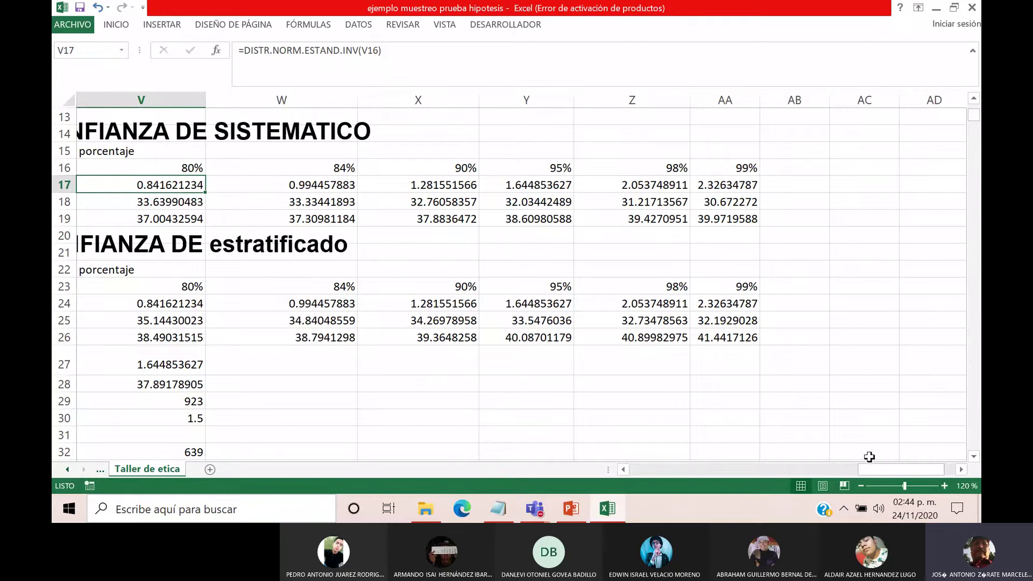
drag(879, 468, 872, 469)
click(868, 321)
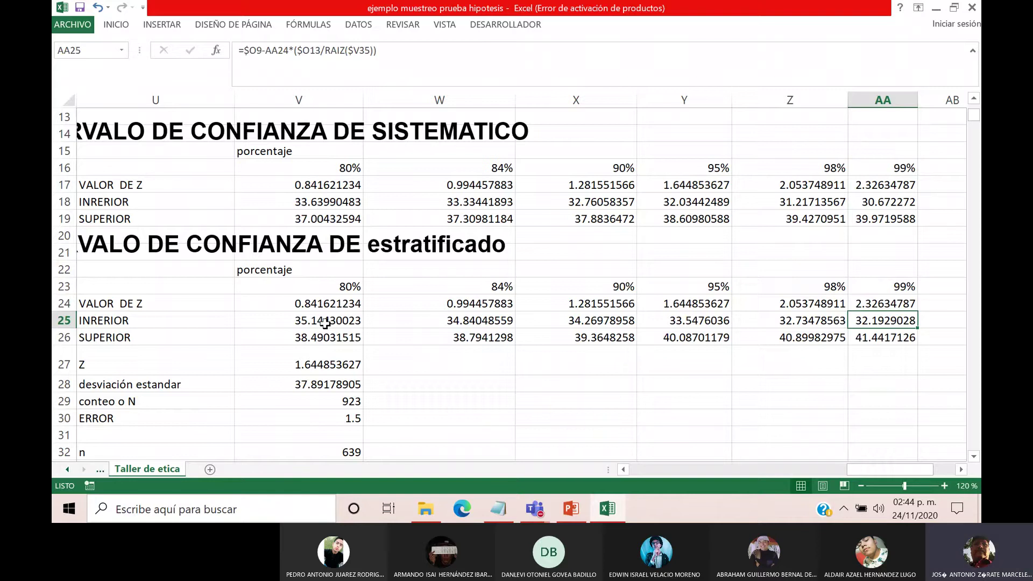
click(344, 288)
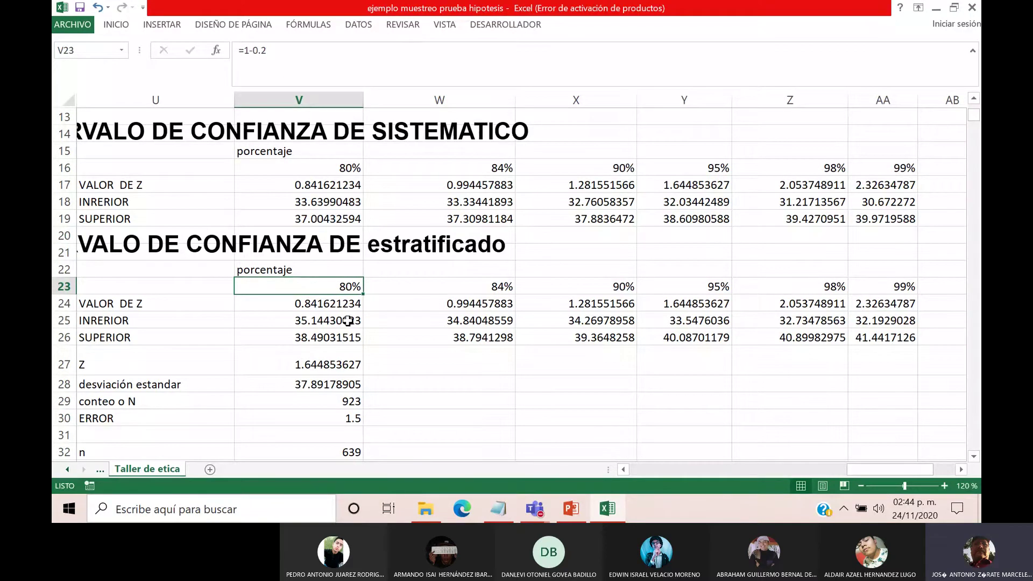
click(348, 321)
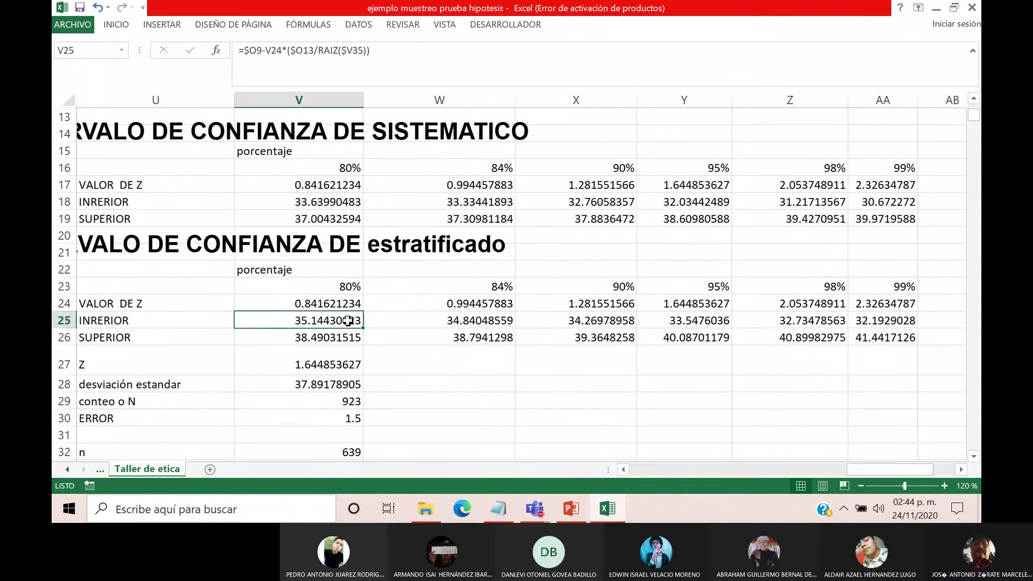
Examine the inferior and superior limit formulas at 80% and 99% in the estratificado table, and review the aleatorio and sistematico tables above it.
click(339, 338)
click(334, 320)
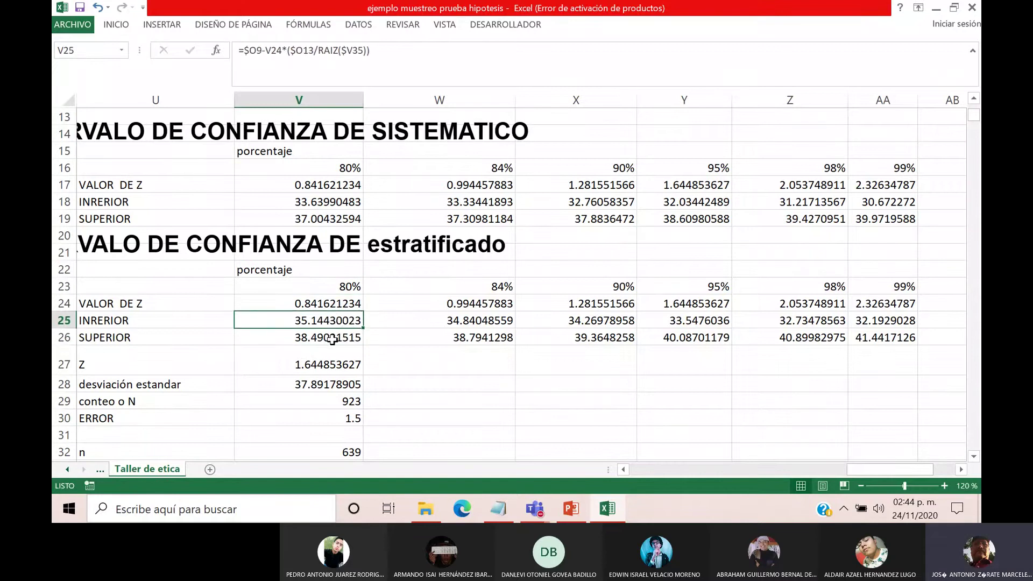
click(342, 339)
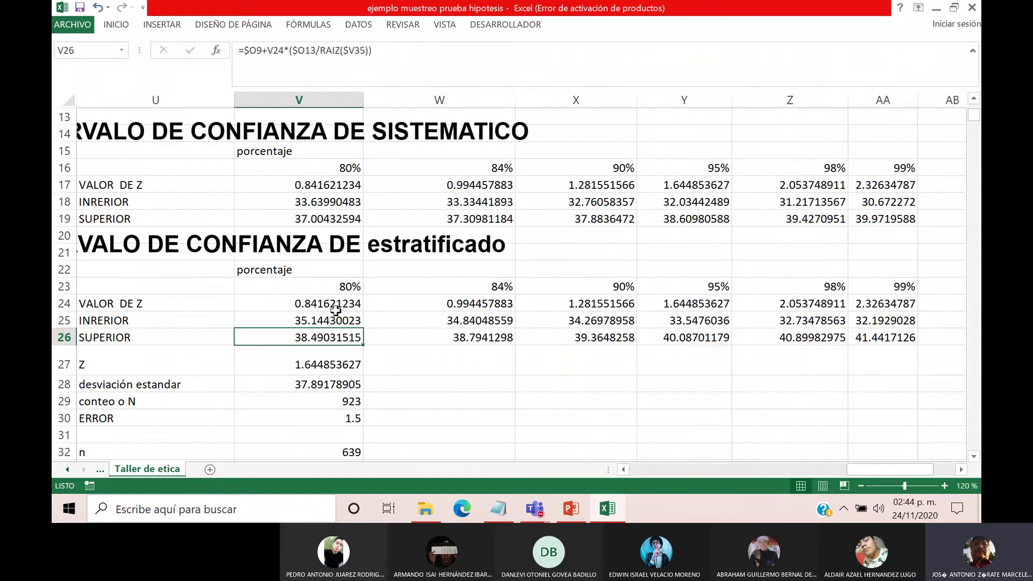
click(890, 322)
click(877, 336)
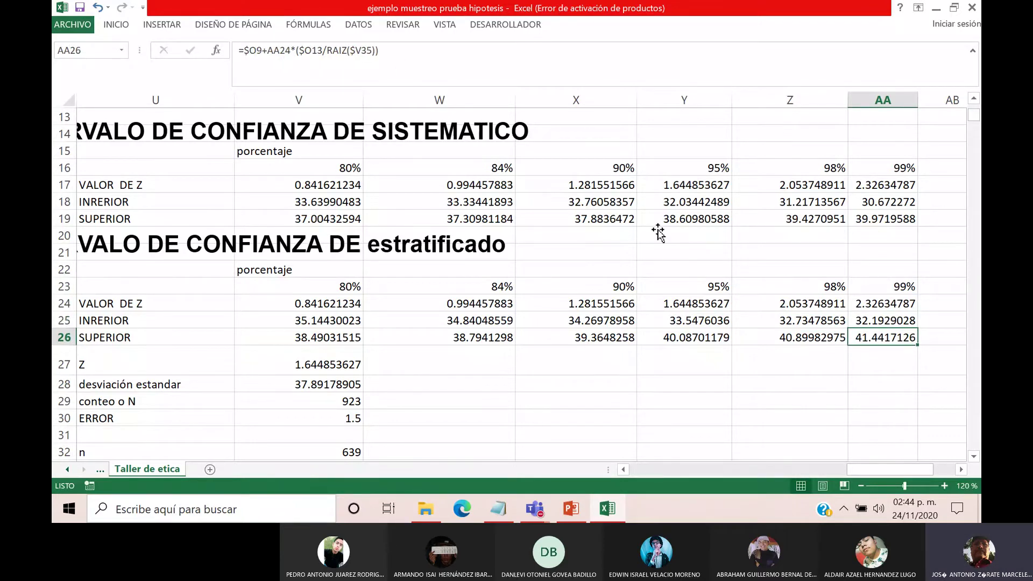
scroll(662, 230, up, 3)
scroll(662, 230, up, 1)
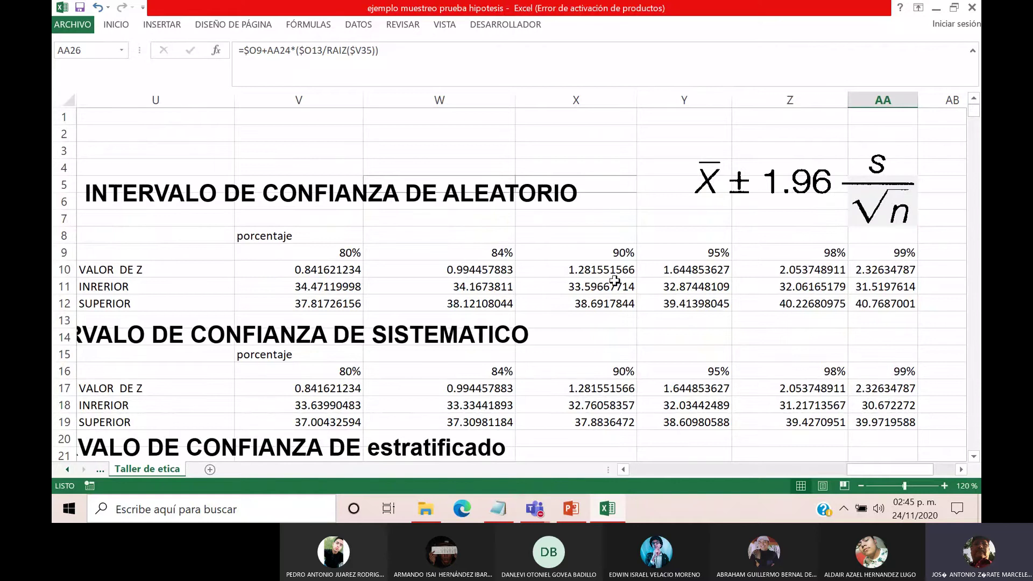
scroll(615, 280, down, 4)
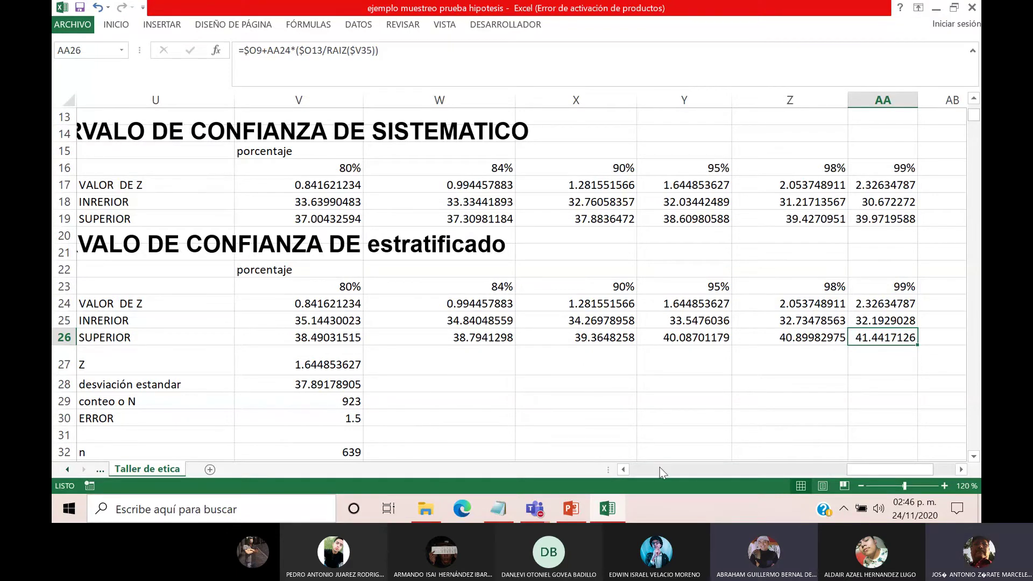
Inspect the estratificado percentage formula in AA23, the superior limit in V26, the count formula in V29 and the 95% limits in Y25:Y26.
click(623, 470)
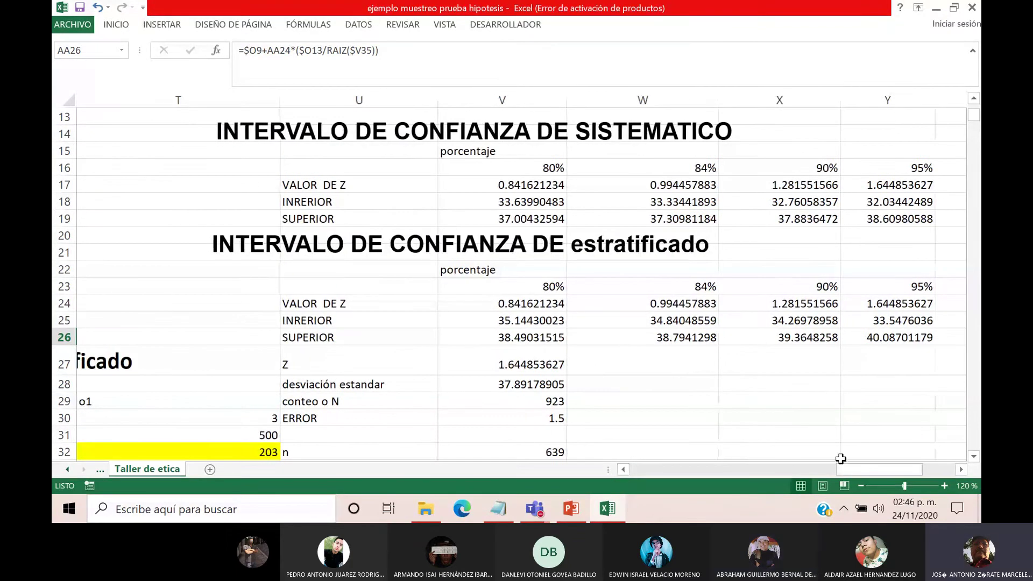
click(961, 470)
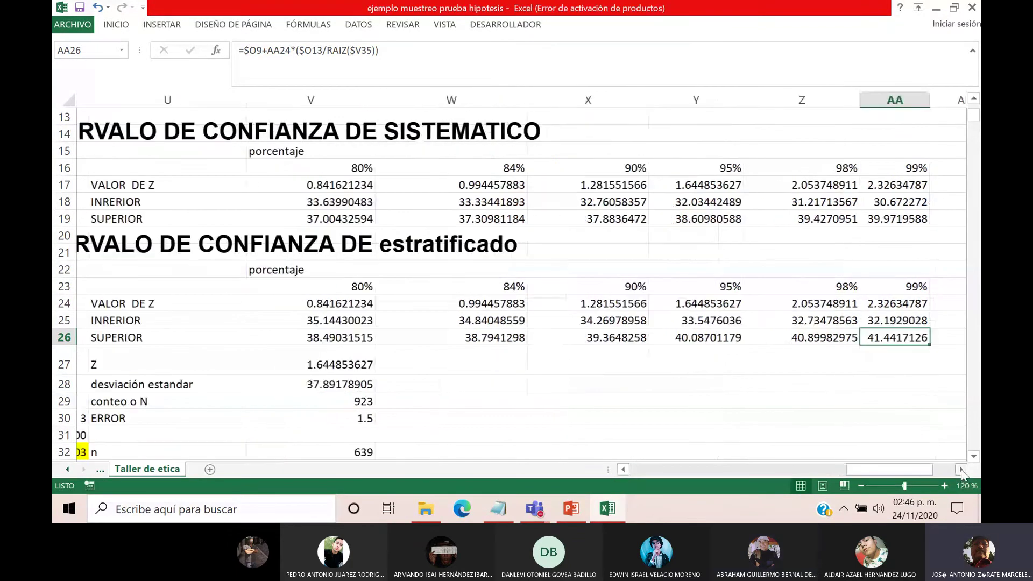
click(895, 290)
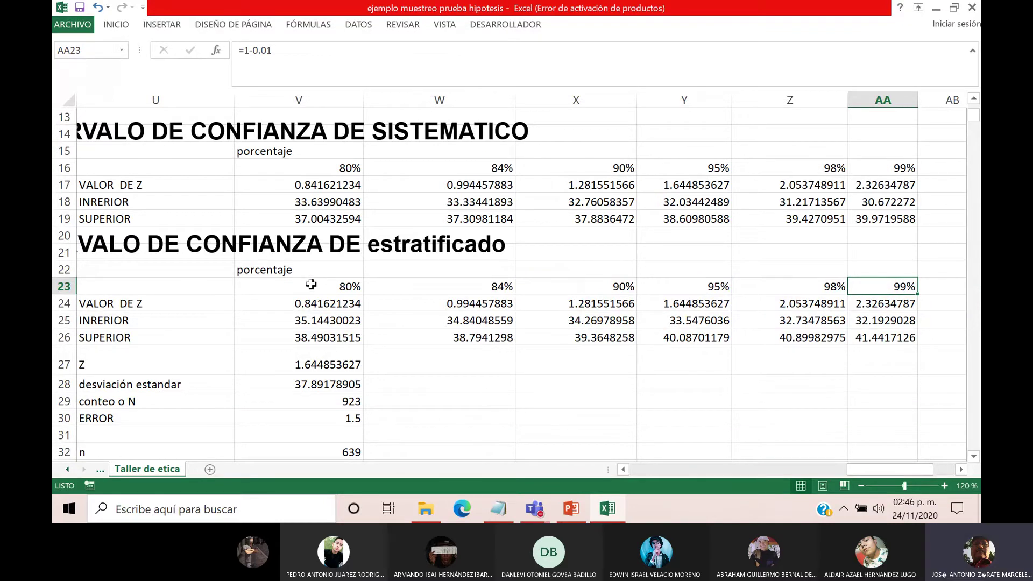
click(333, 338)
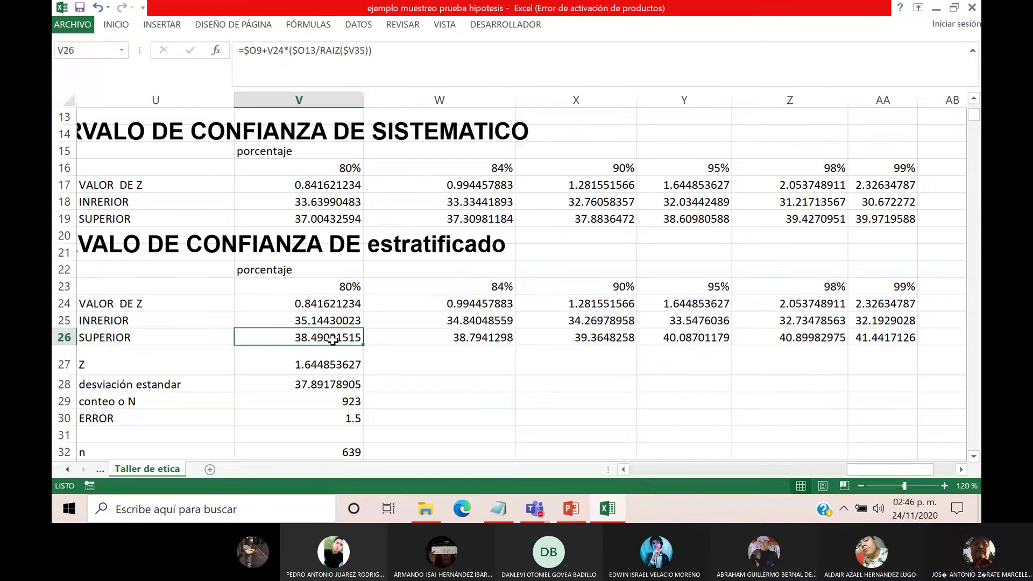
drag(883, 470, 868, 477)
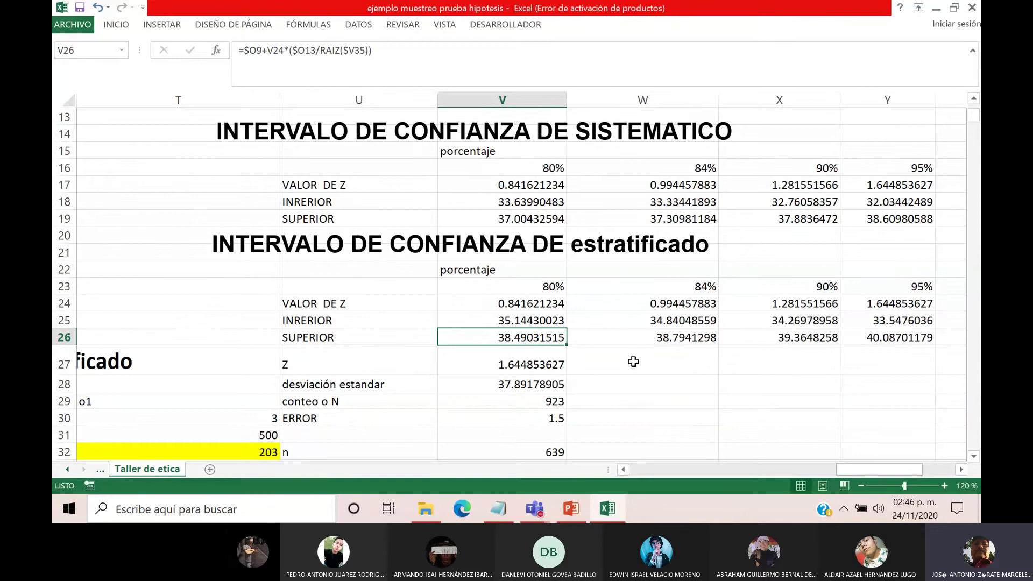
drag(883, 469, 856, 475)
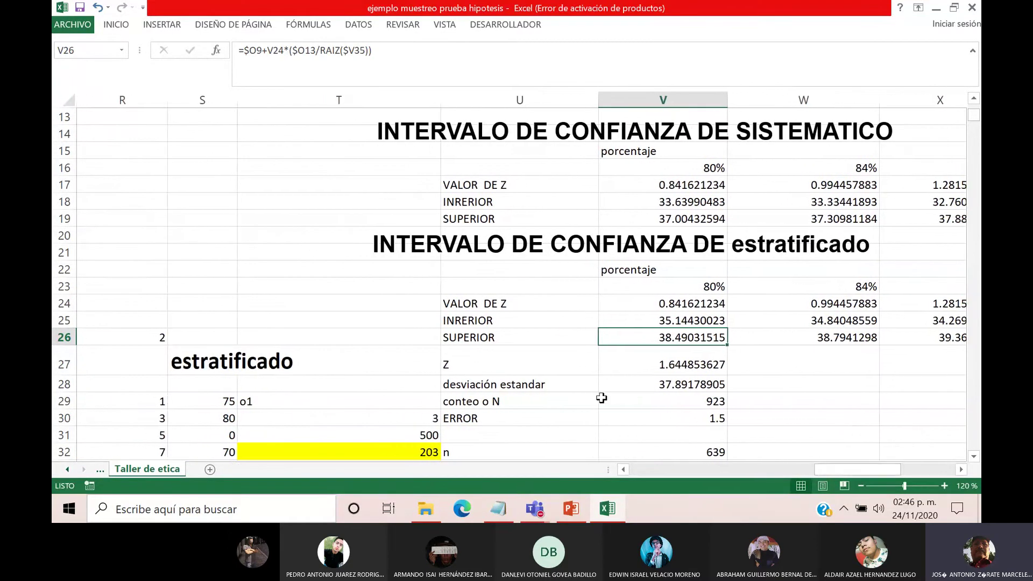
click(601, 398)
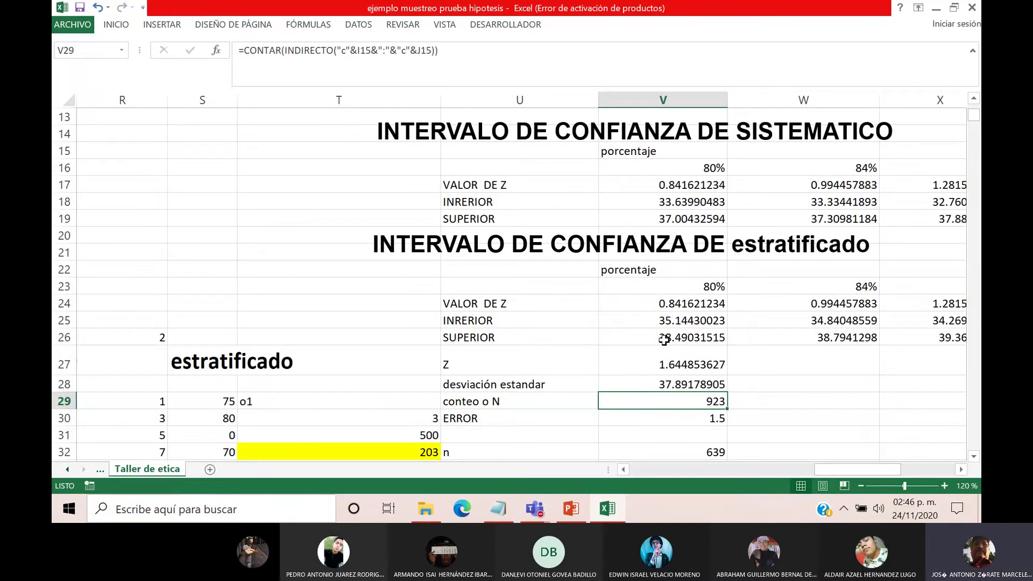
drag(821, 471, 836, 472)
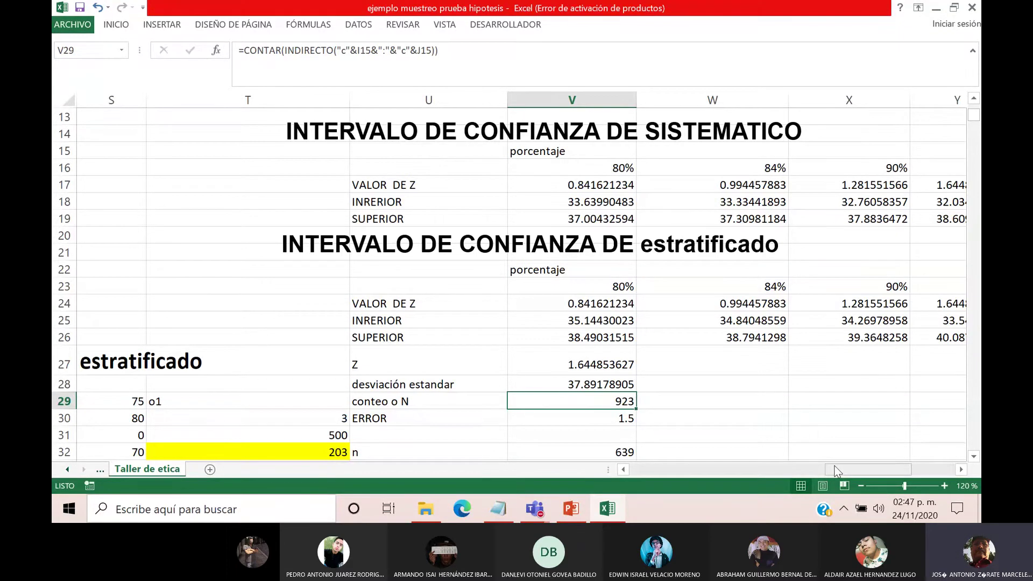
click(962, 470)
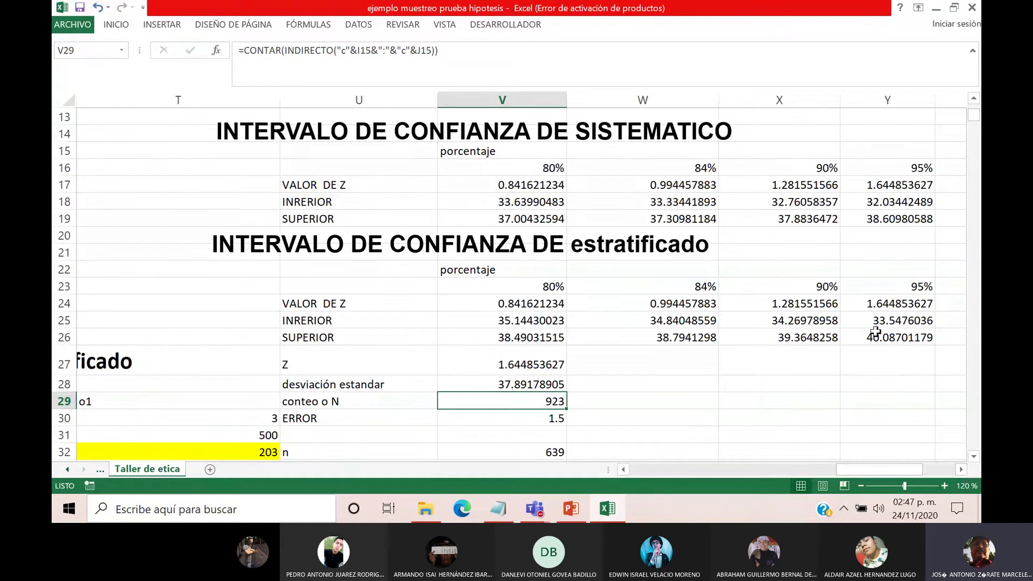
drag(873, 322, 874, 337)
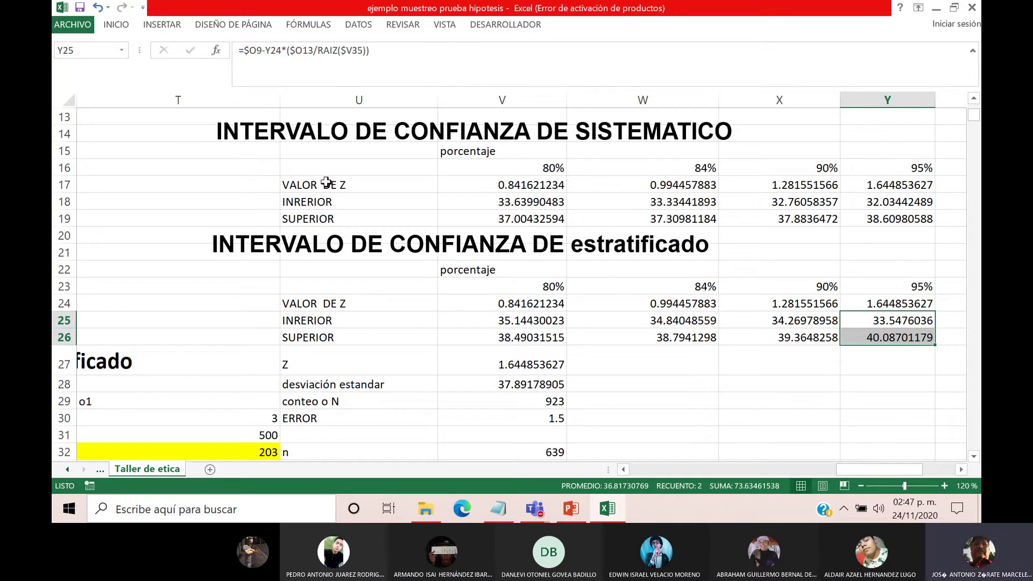
Correct the misspelled lower-limit label in U18 of the sistematico table to INFERIOR.
click(298, 201)
click(256, 50)
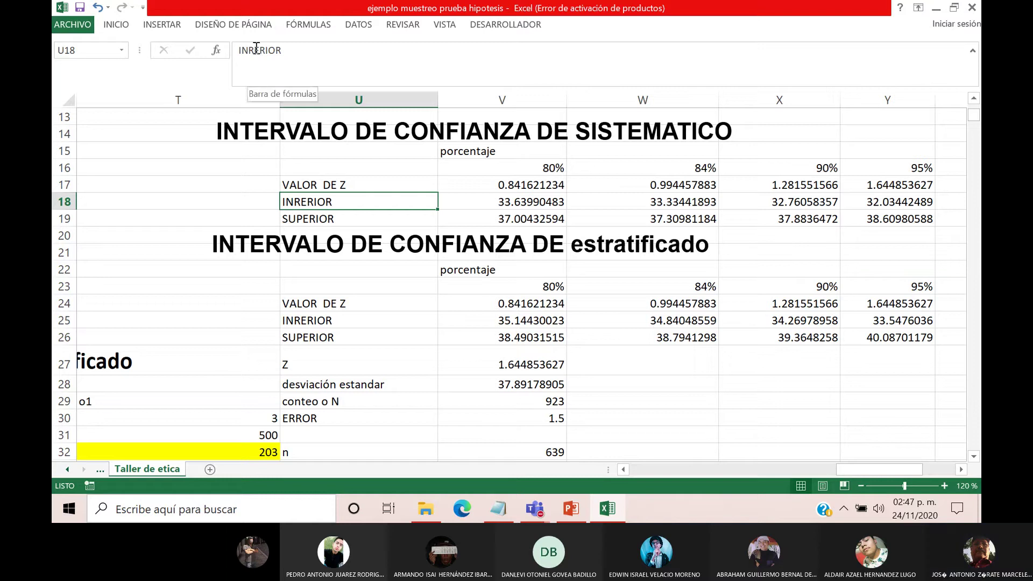
key(BackSpace)
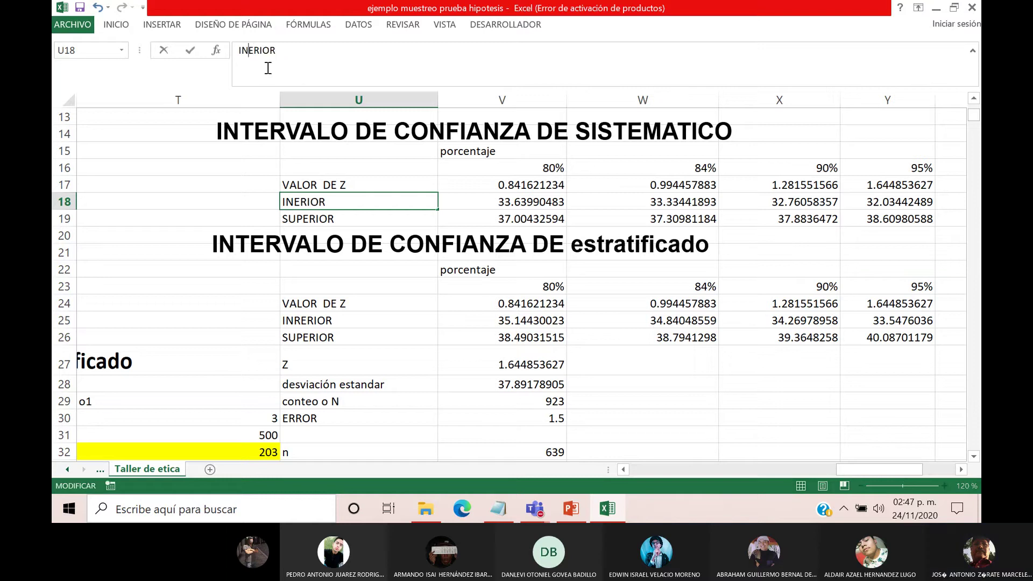
text(f)
key(BackSpace)
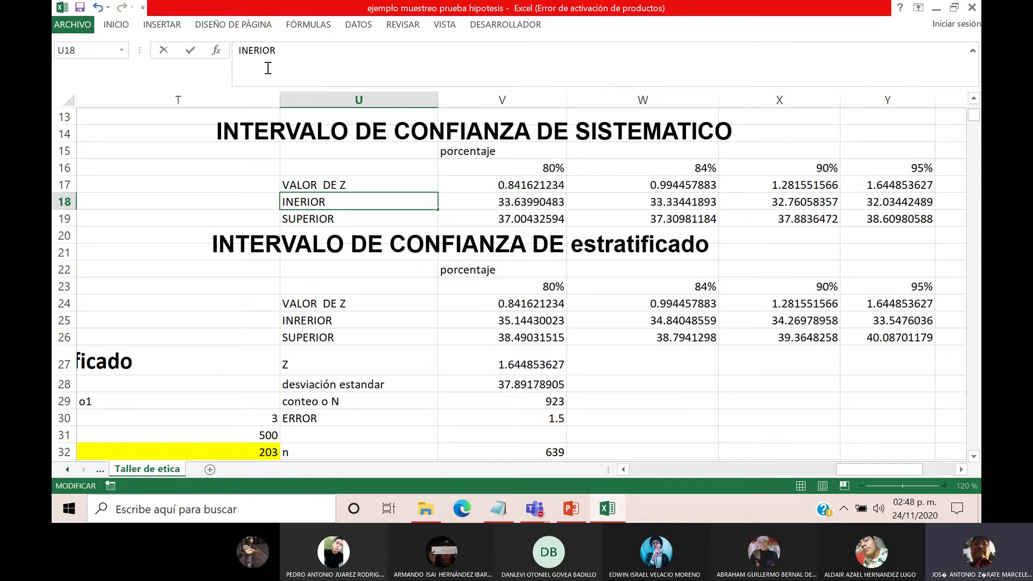
text(F)
key(Return)
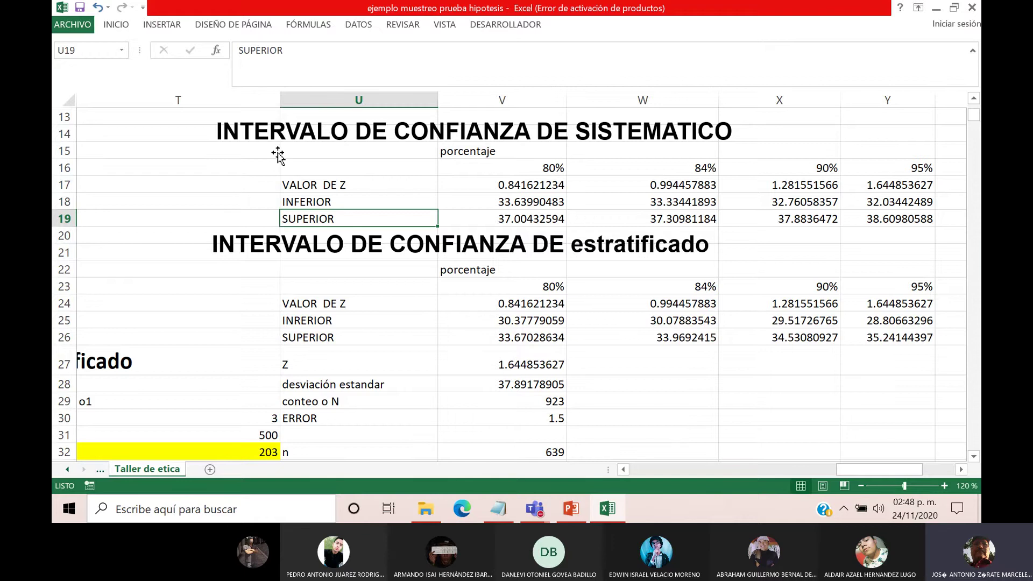
click(622, 364)
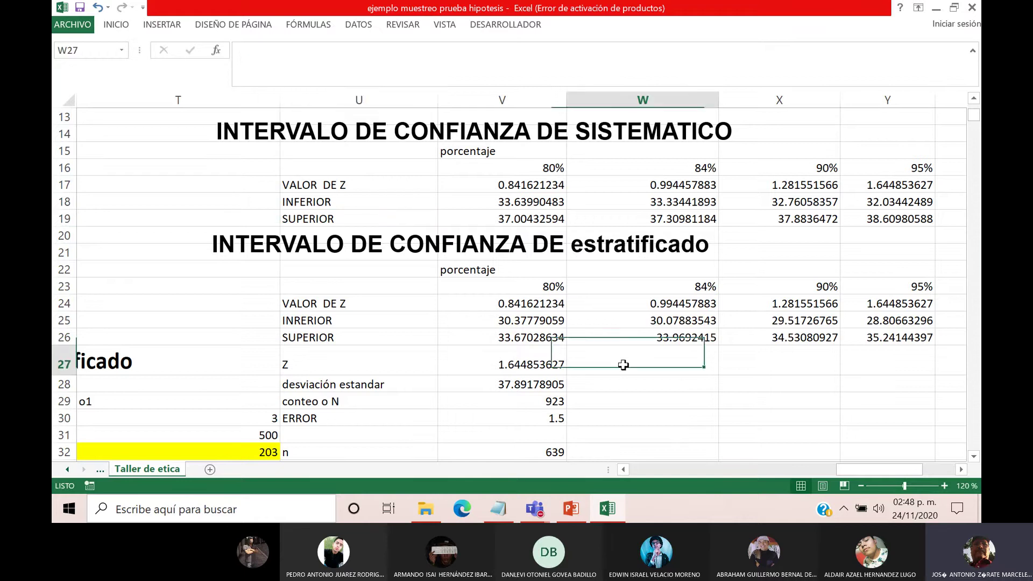
Copy the INFERIOR label from U18 over the misspelled label in U25 of the estratificado table.
click(333, 202)
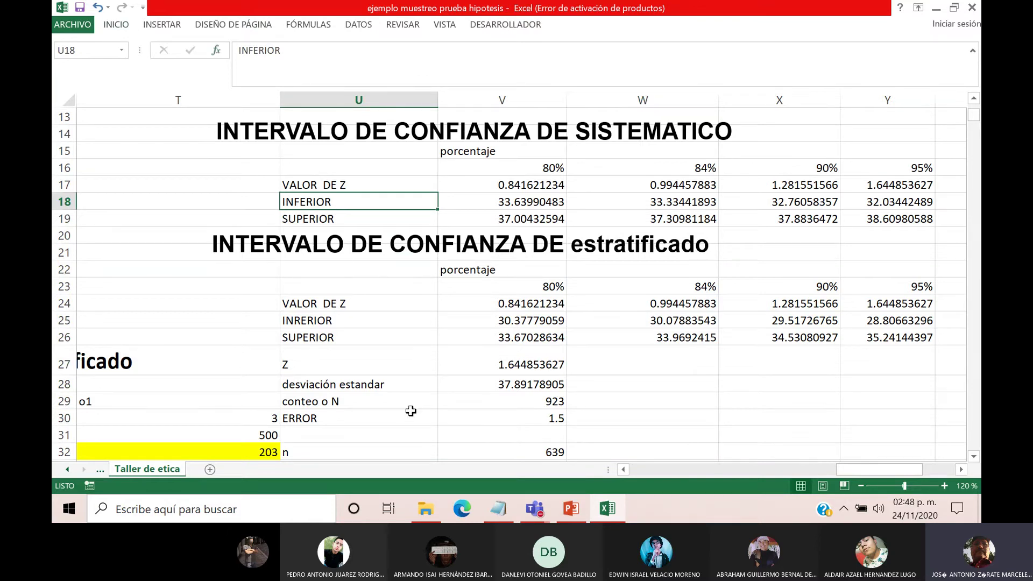
key(ctrl+c)
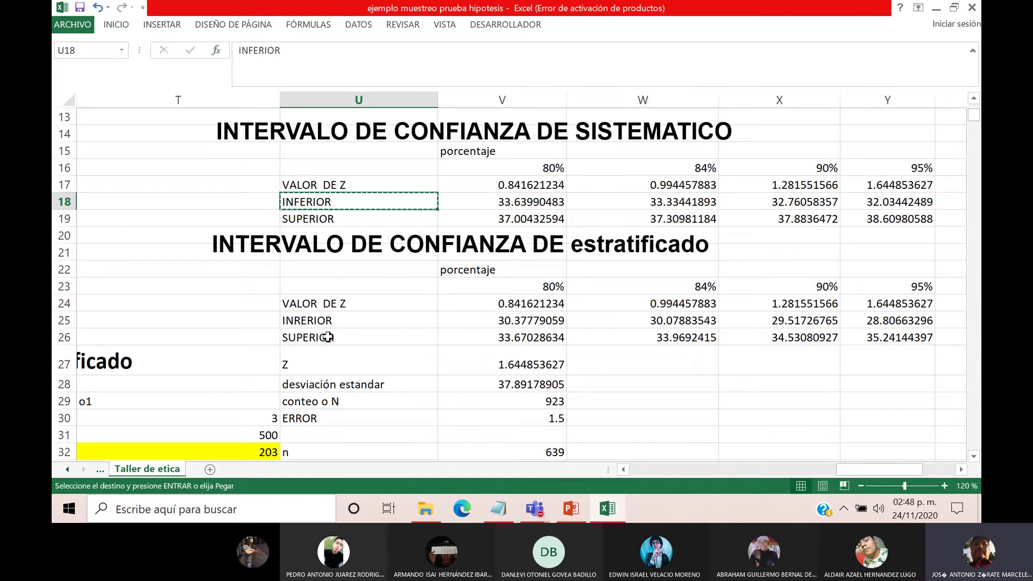
click(324, 321)
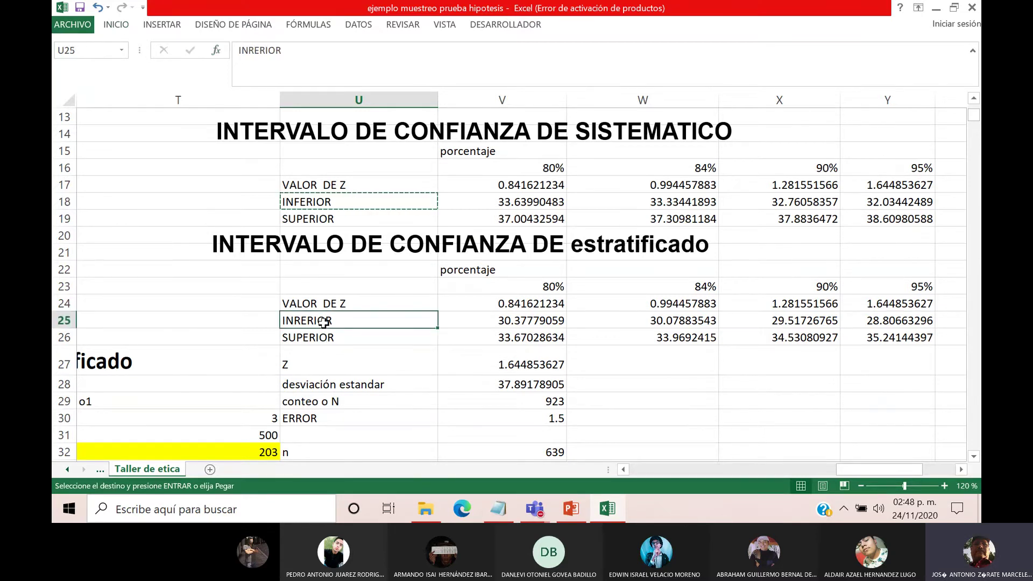
key(ctrl+v)
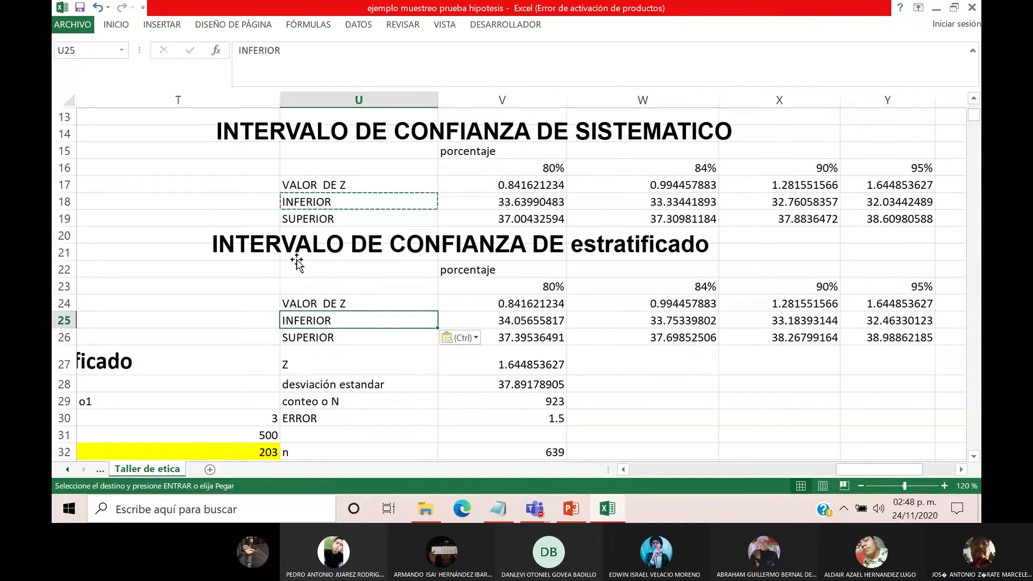
key(Escape)
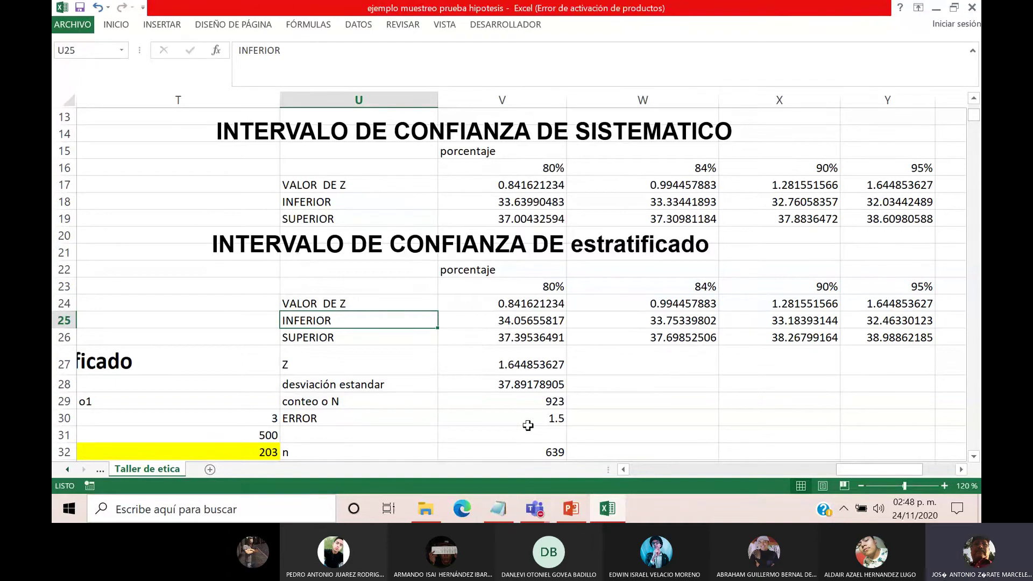
Switch to the Teams meeting window, mute the microphone and turn it back on.
click(547, 518)
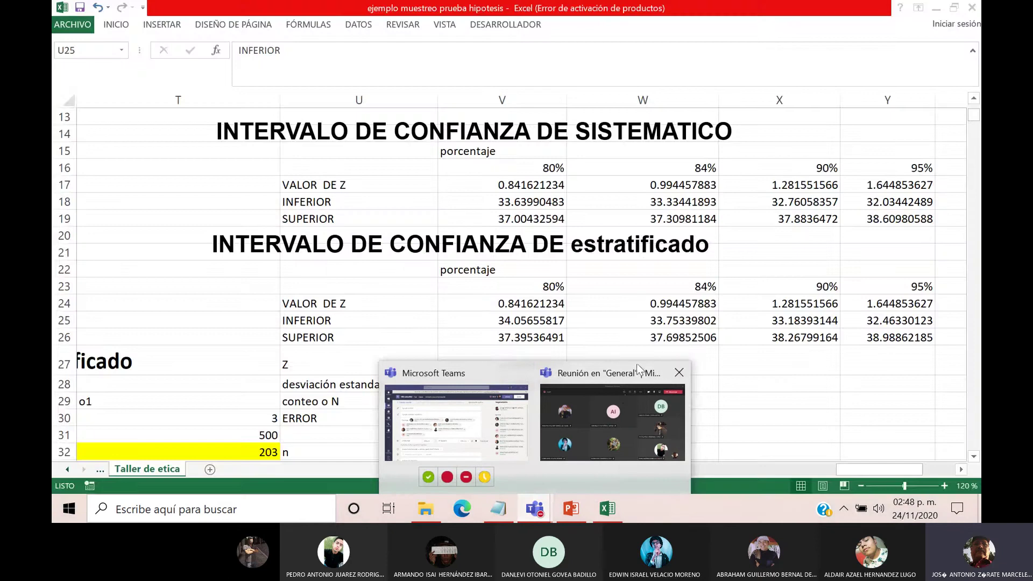
click(601, 419)
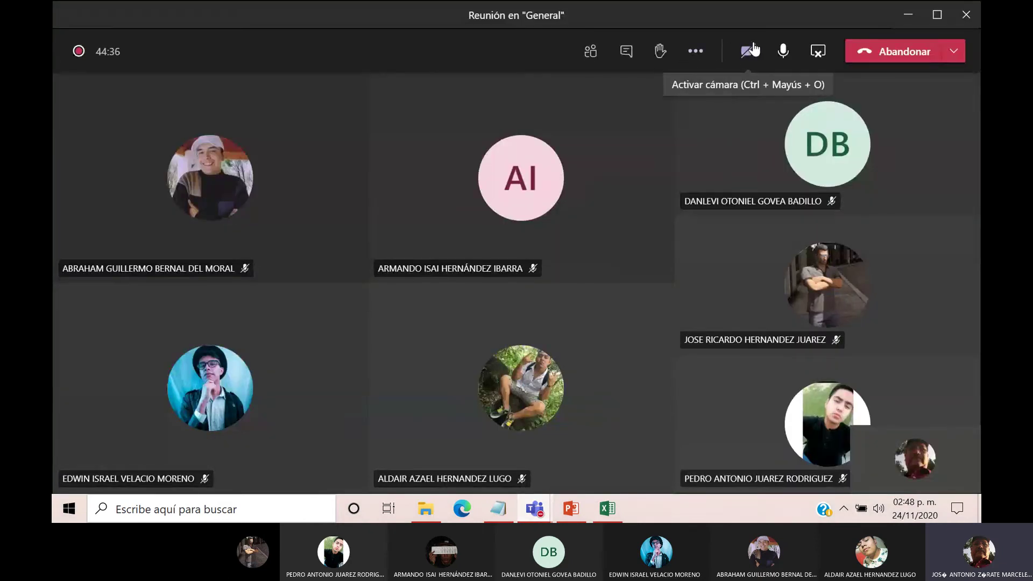
click(781, 51)
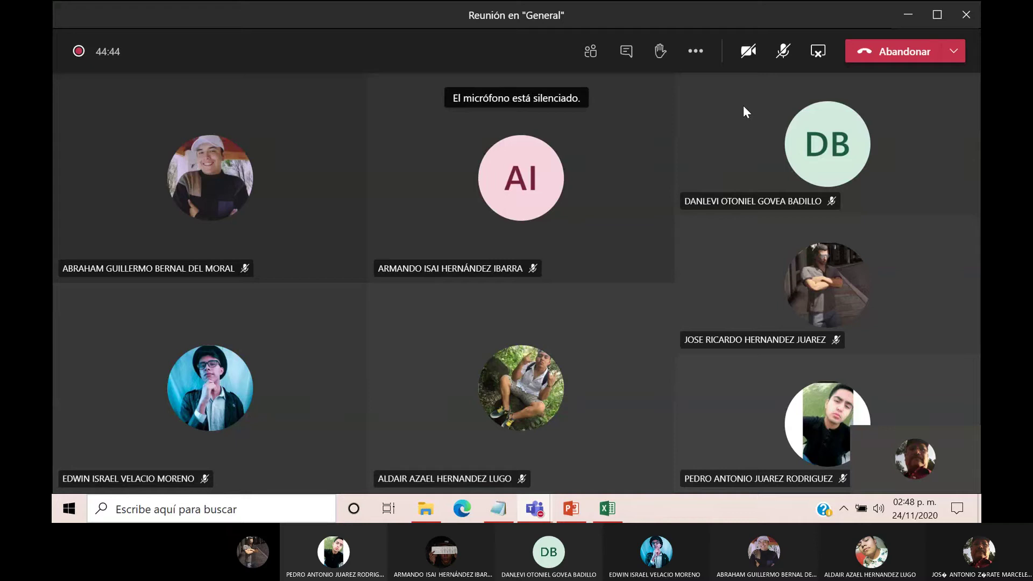
click(783, 53)
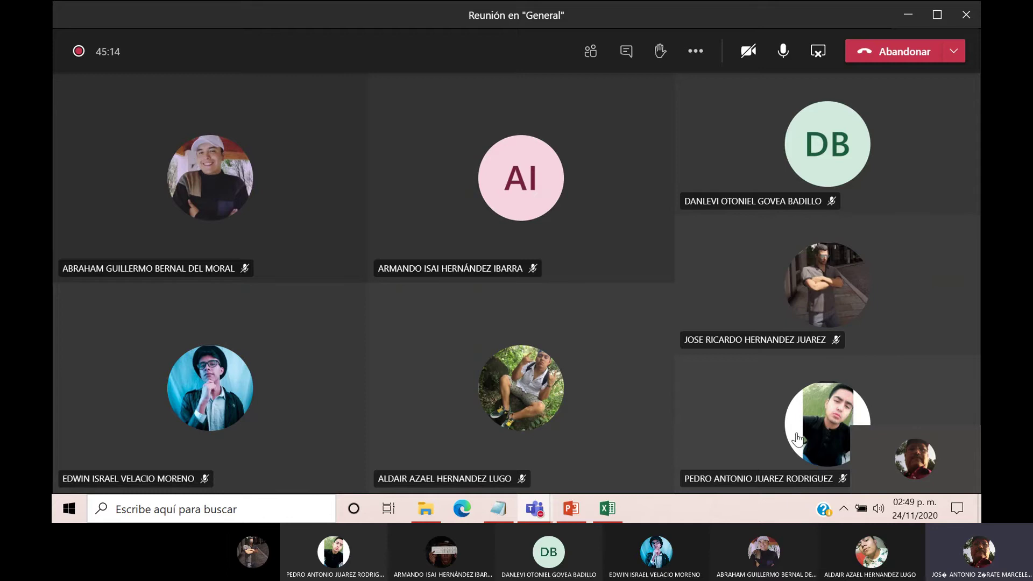
Return to the Excel workbook and inspect the Z formula in V27 and the zona de aceptacion formula in M19.
mouse_move(549, 411)
click(611, 516)
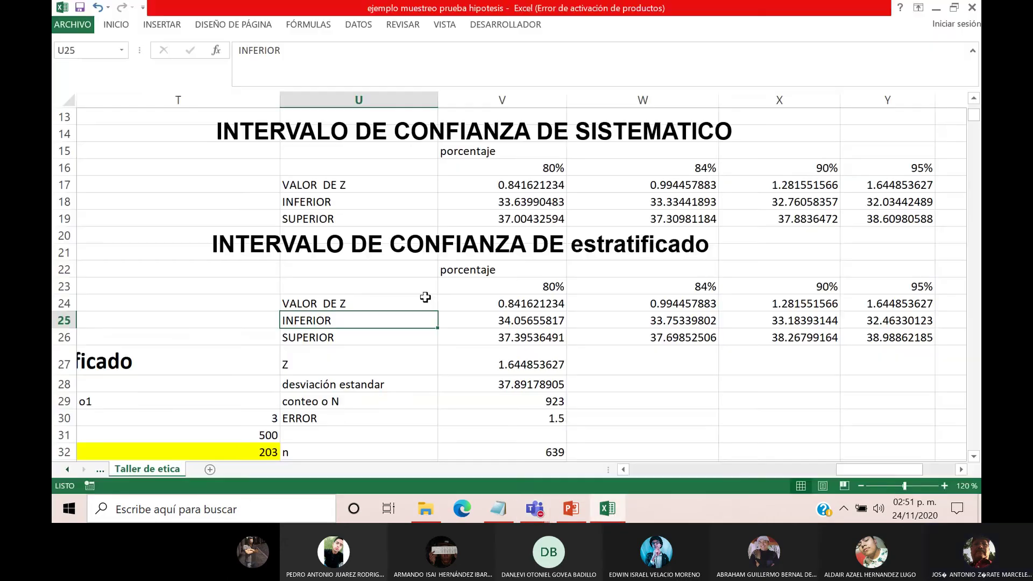
click(506, 354)
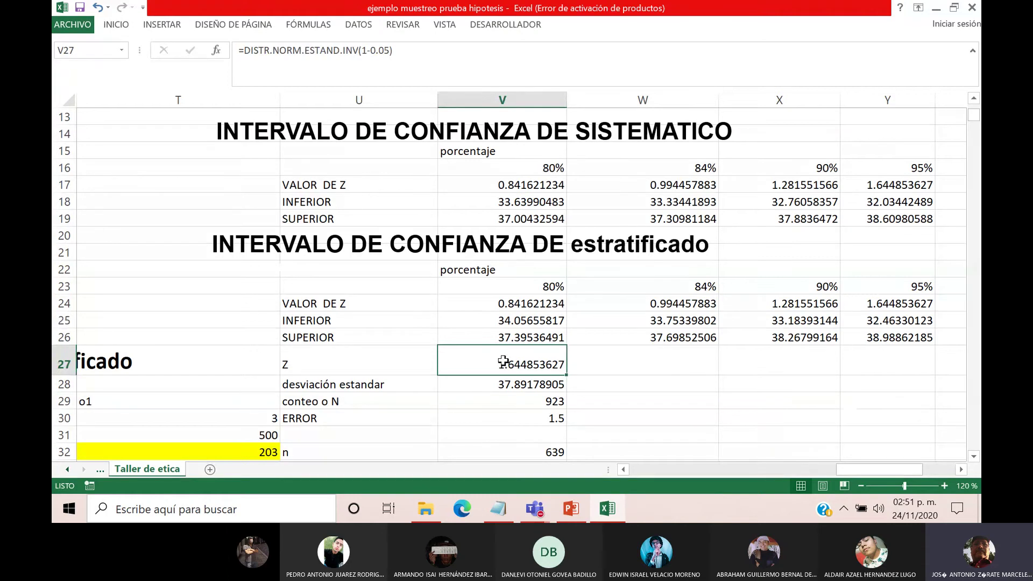
scroll(474, 361, down, 1)
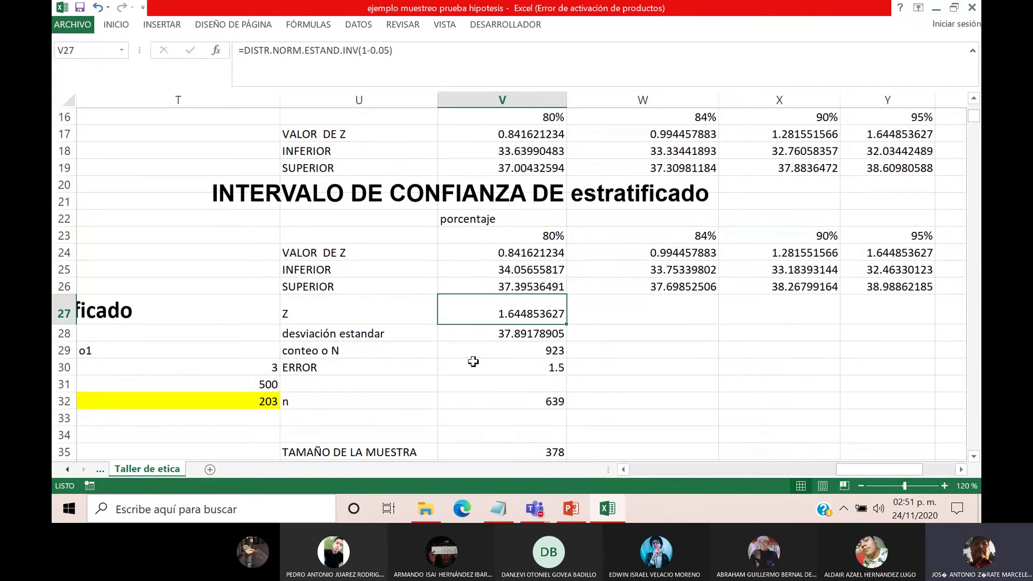
scroll(473, 362, up, 1)
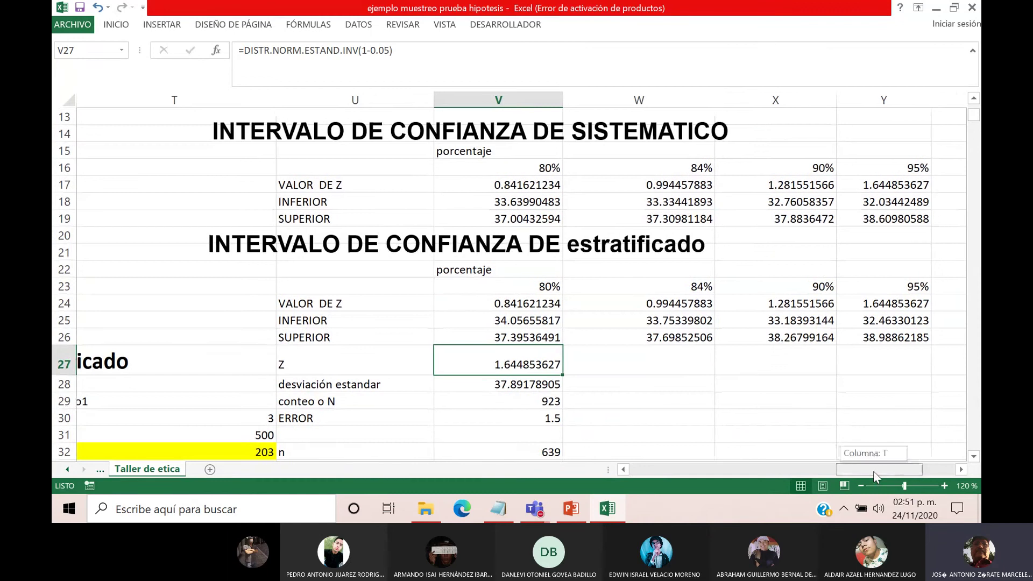
drag(873, 470, 739, 489)
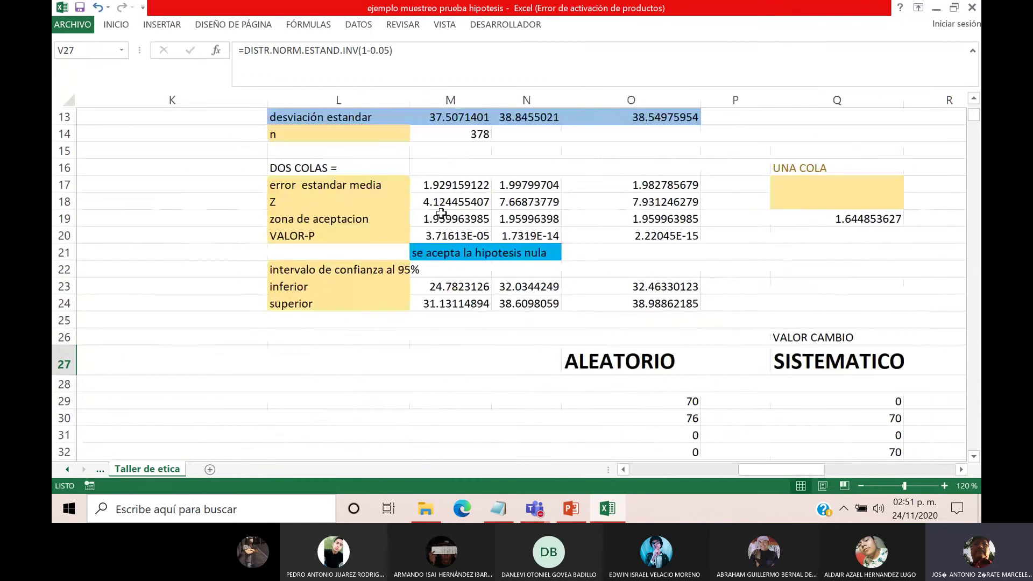
click(440, 215)
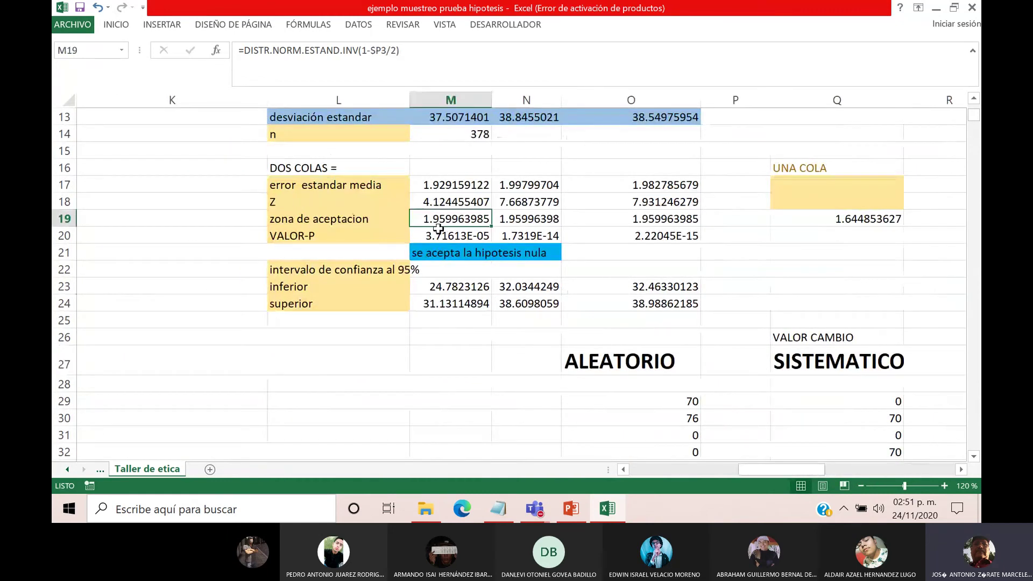
Inspect the aleatorio formulas for VALOR-P in M20, zona de aceptacion in M19 and the null-hypothesis decision in M21.
click(435, 234)
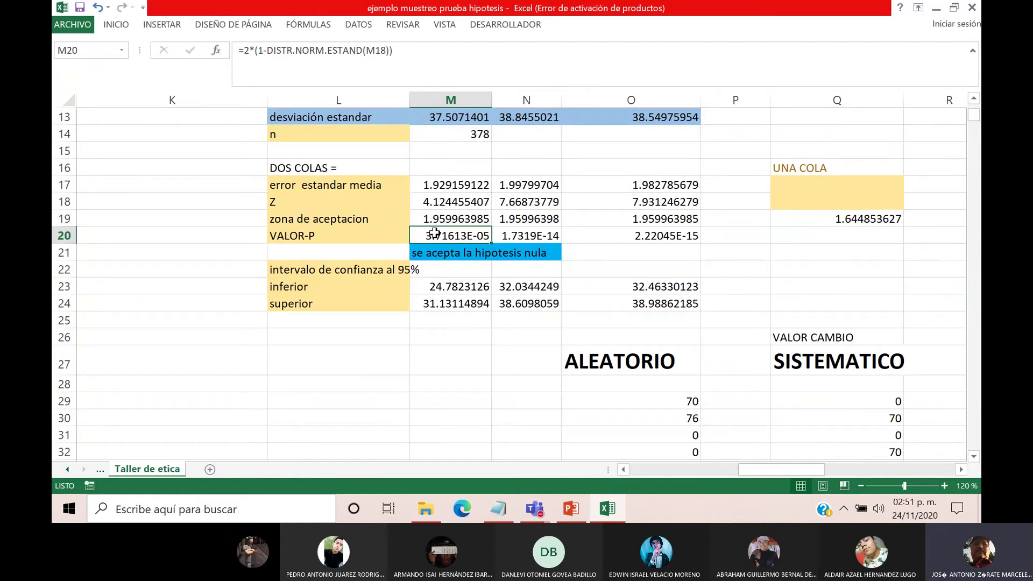
click(444, 253)
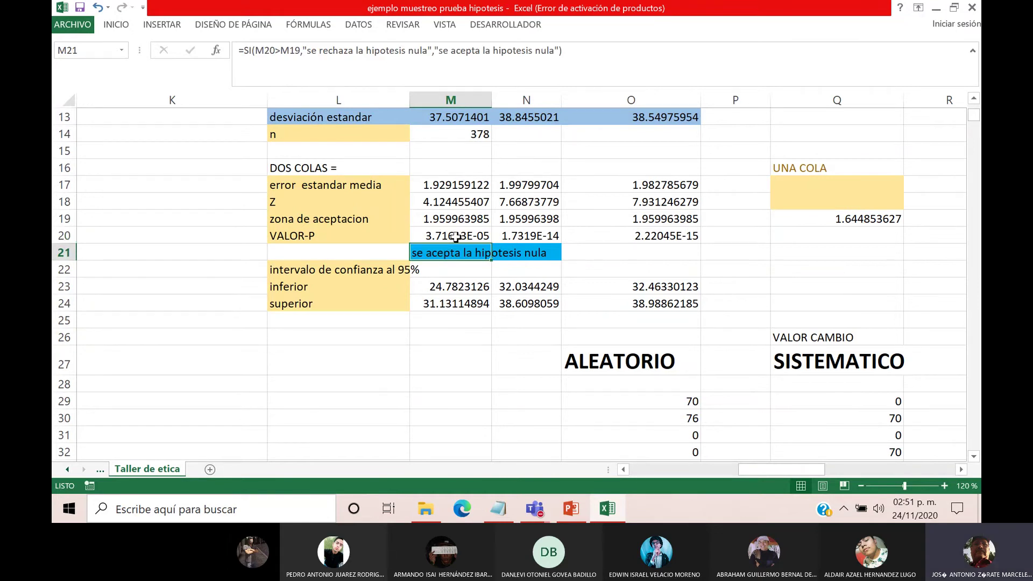
click(457, 238)
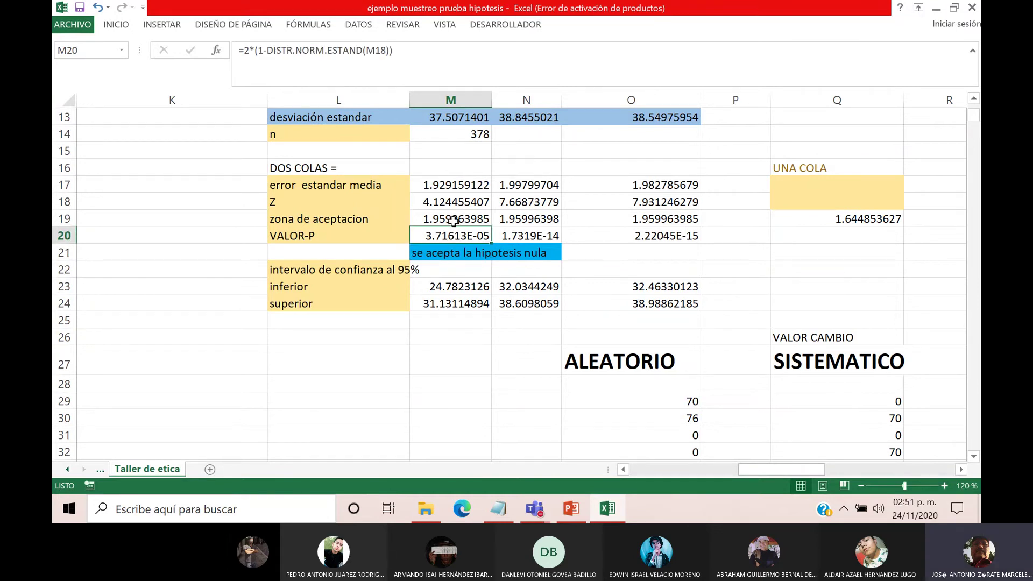
click(453, 220)
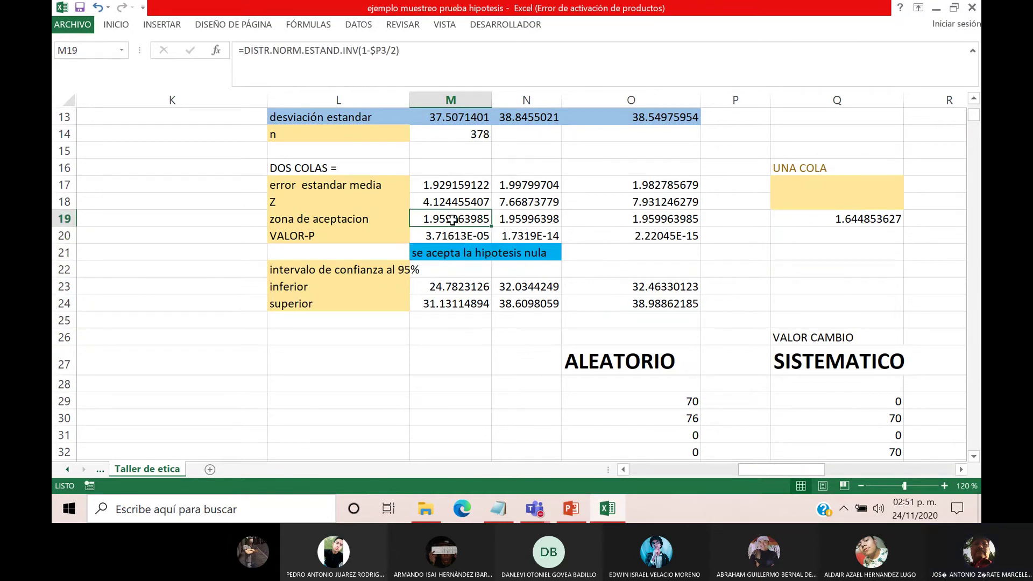
click(452, 251)
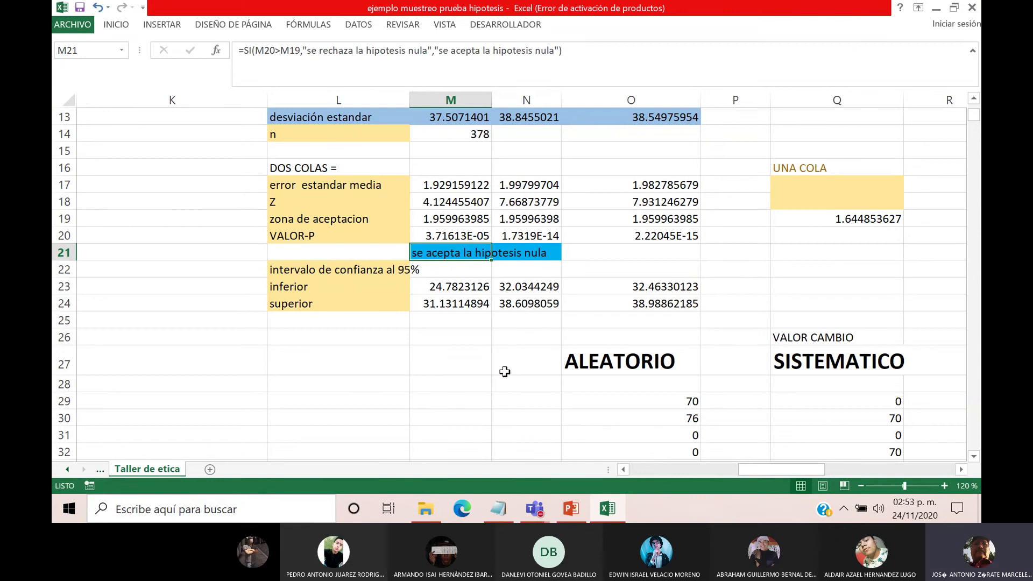
Save the ejemplo muestreo prueba hipotesis workbook and close it.
scroll(504, 371, up, 4)
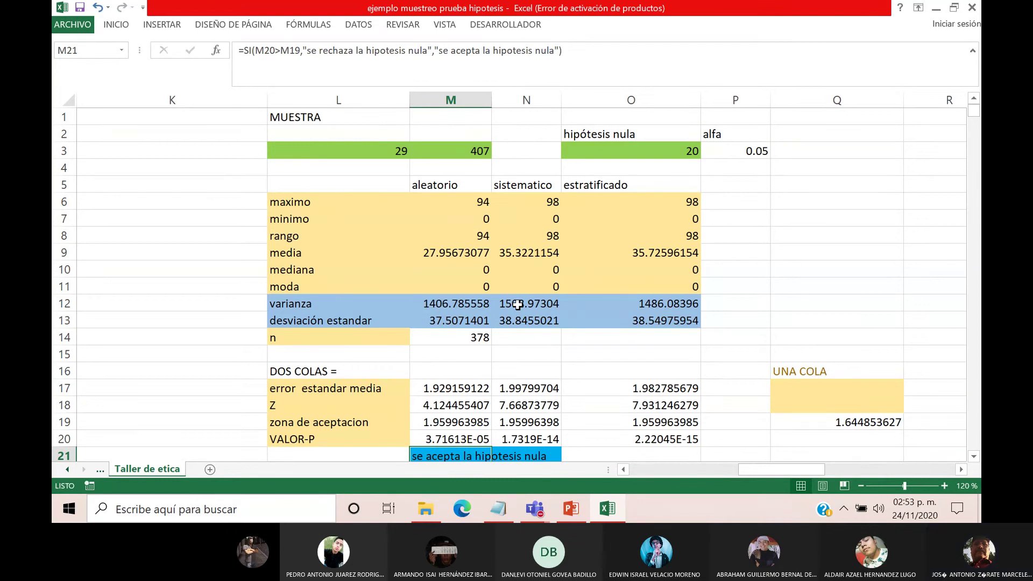
click(79, 8)
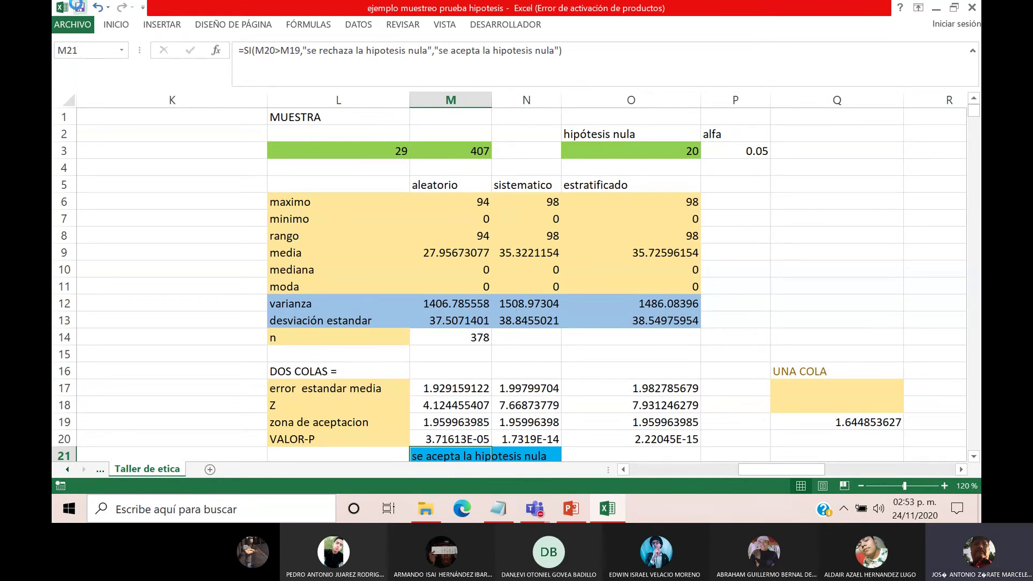
click(973, 8)
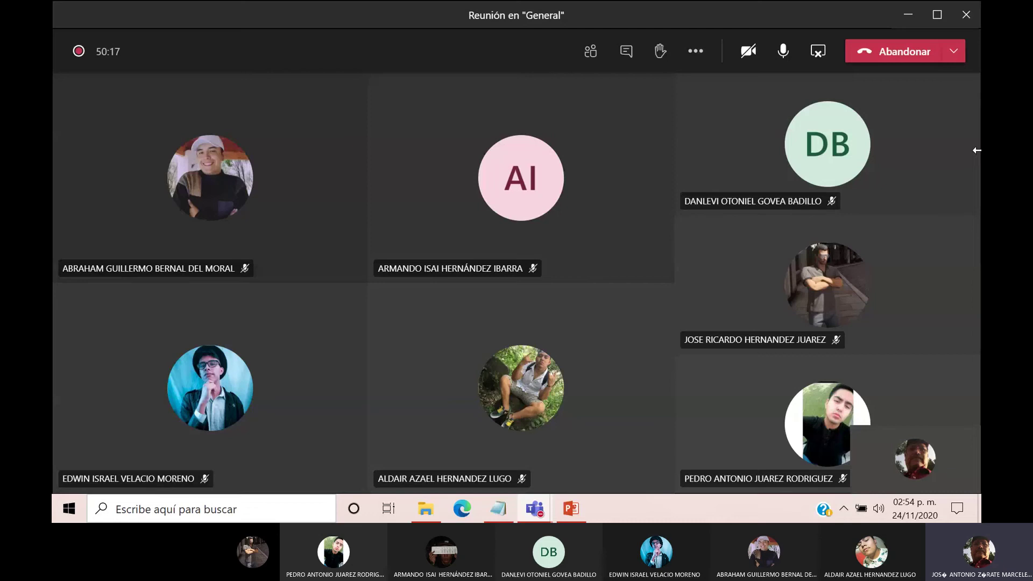
Reopen the ejemplo muestreo prueba hipotesis workbook from the estadistica inferencial folder in File Explorer and dismiss the Office activation wizard.
click(423, 513)
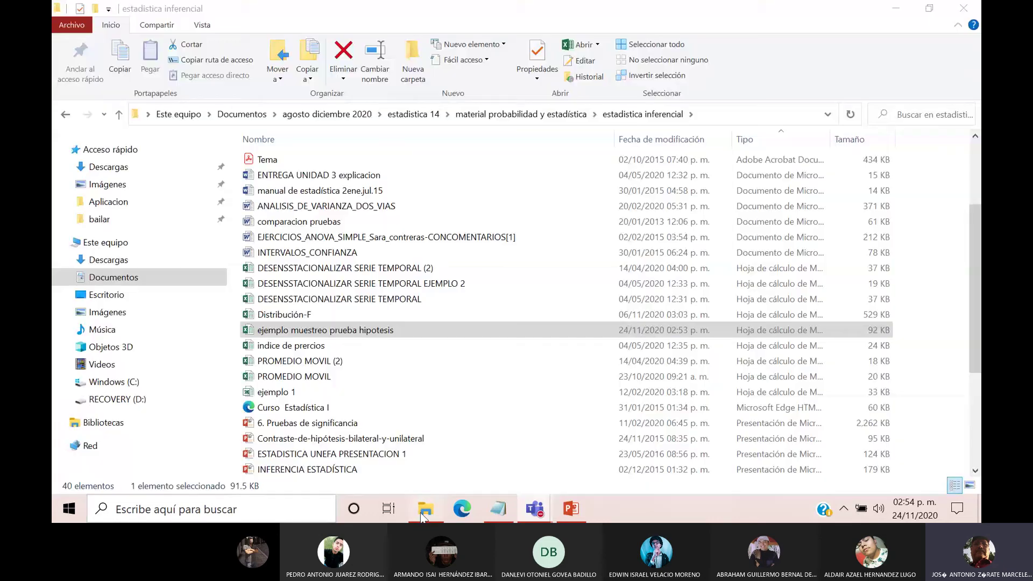
click(375, 330)
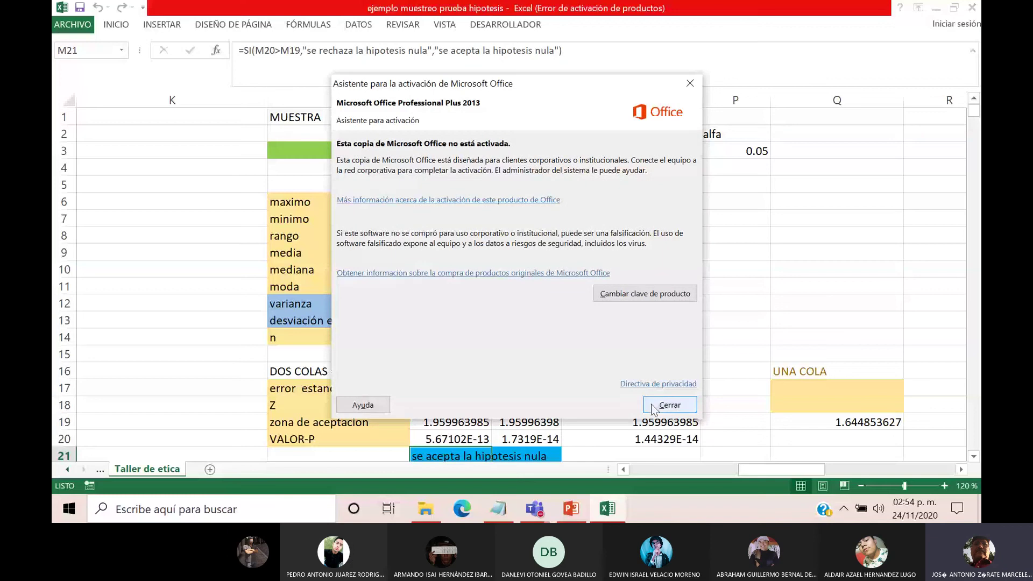
click(670, 405)
Review the descriptive statistics from maximo to desviación estandar, checking the aleatorio formulas in M6 and M13.
scroll(545, 328, down, 3)
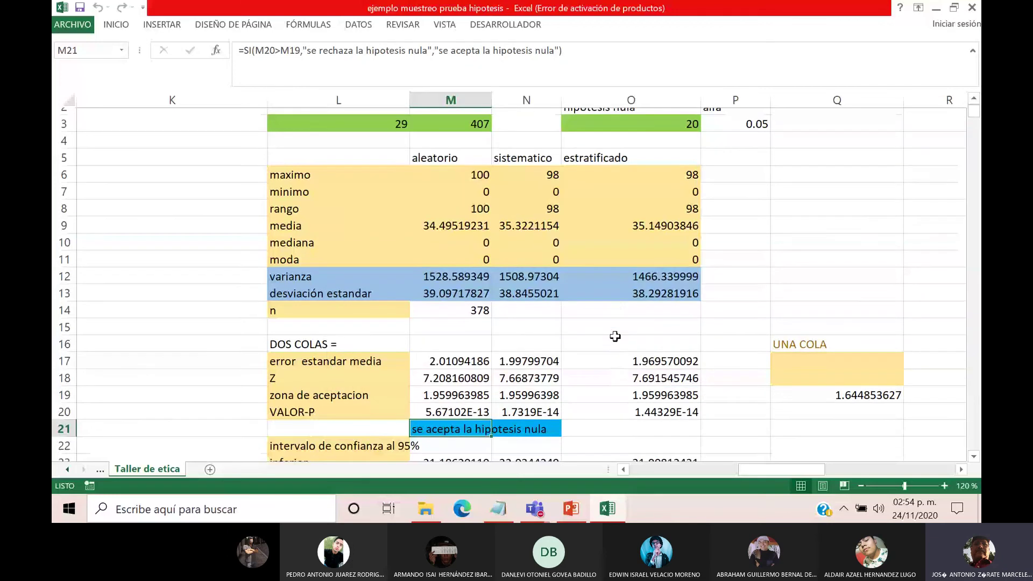
scroll(545, 327, down, 2)
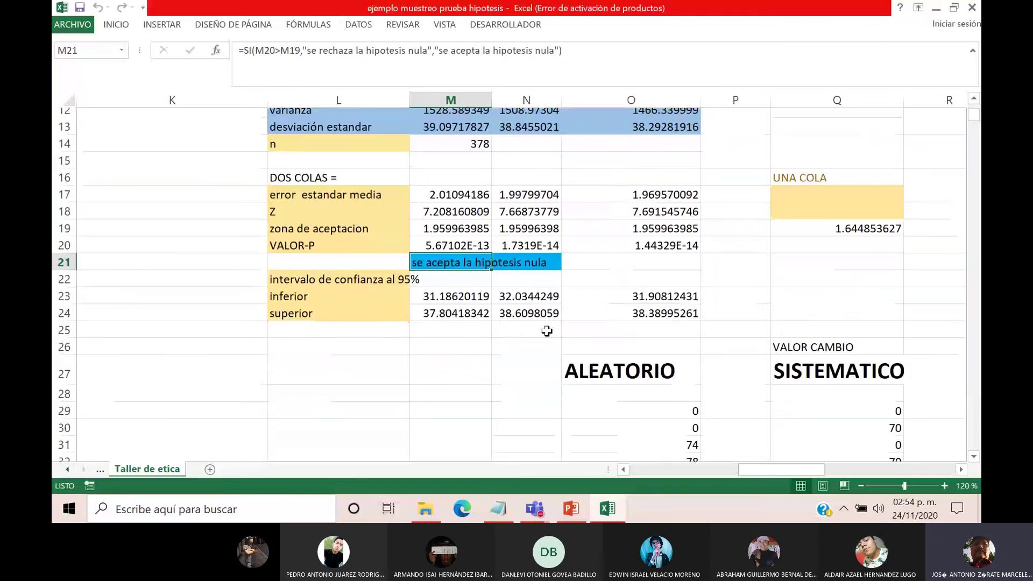
scroll(546, 329, up, 2)
scroll(547, 330, up, 2)
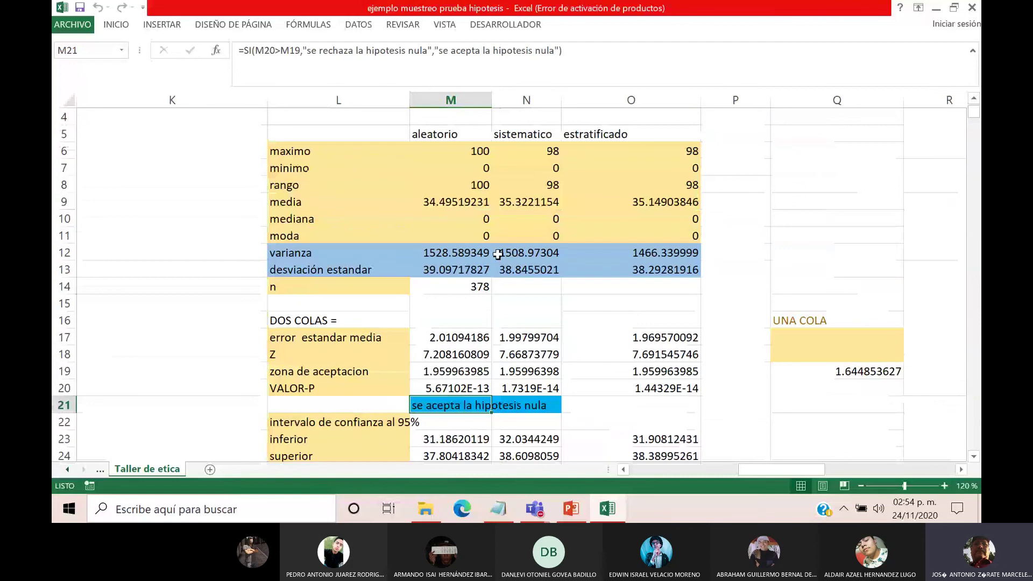
click(428, 155)
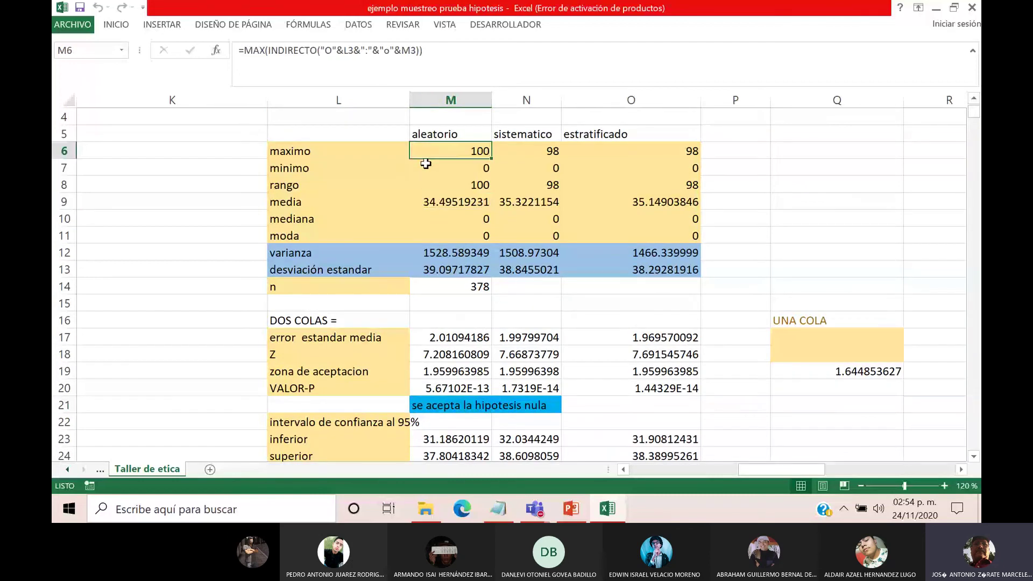
mouse_move(298, 153)
mouse_down()
mouse_move(632, 253)
mouse_move(633, 285)
mouse_move(636, 255)
mouse_up()
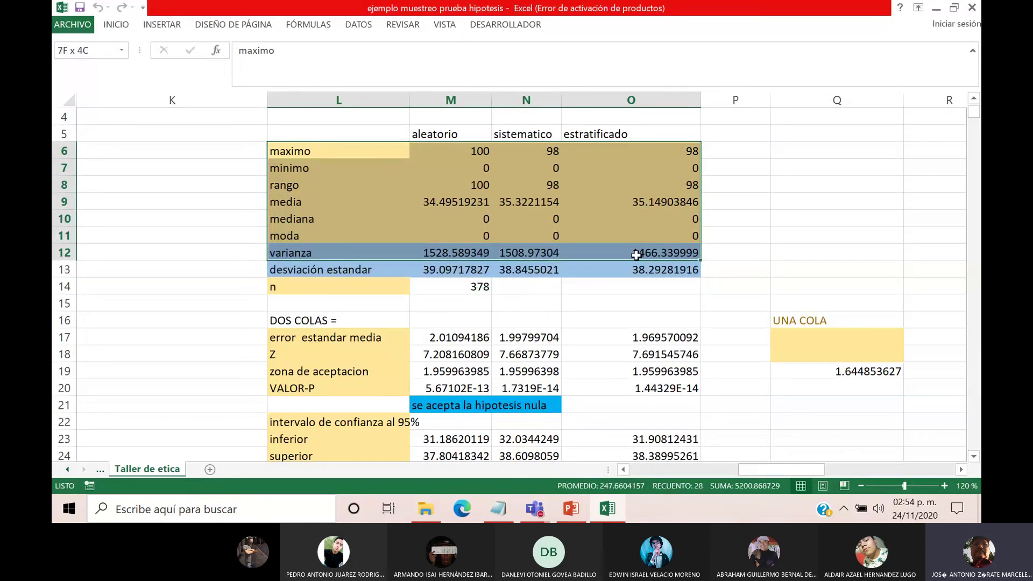
click(431, 221)
click(451, 269)
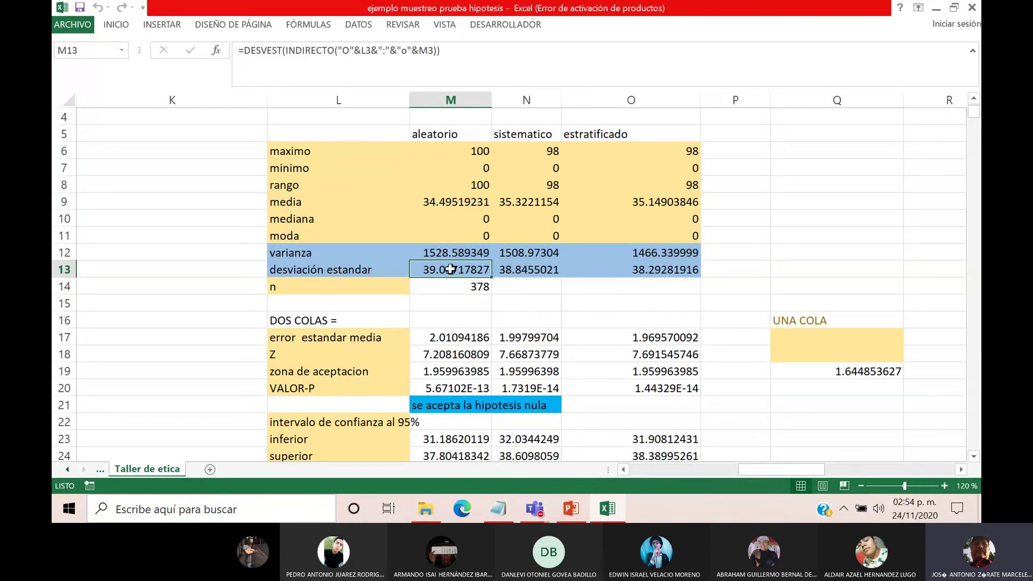
Inspect the error estandar and Z formulas in M17 and M18, along with the media in M9 and desviación estandar in M13.
click(447, 336)
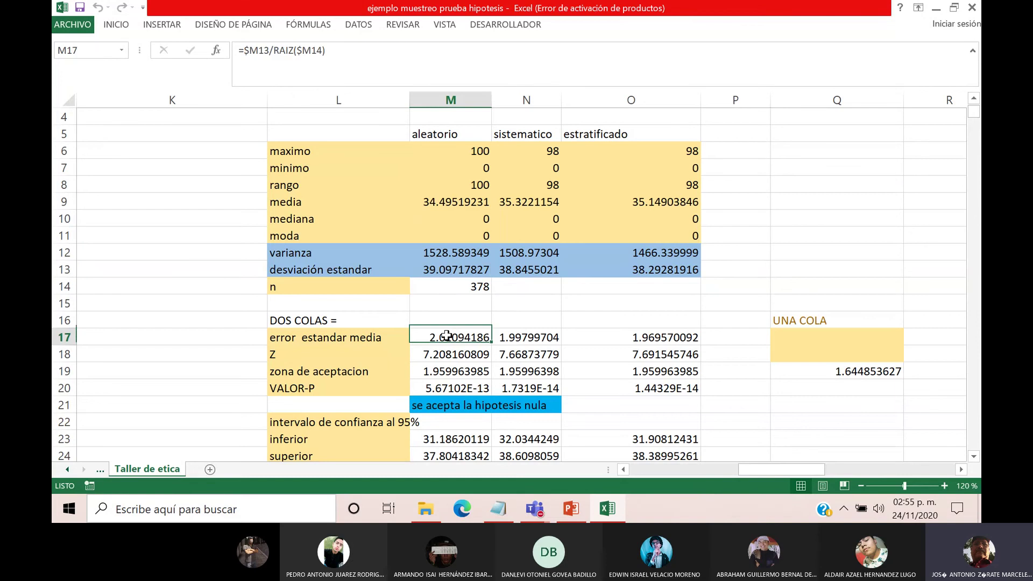
click(441, 354)
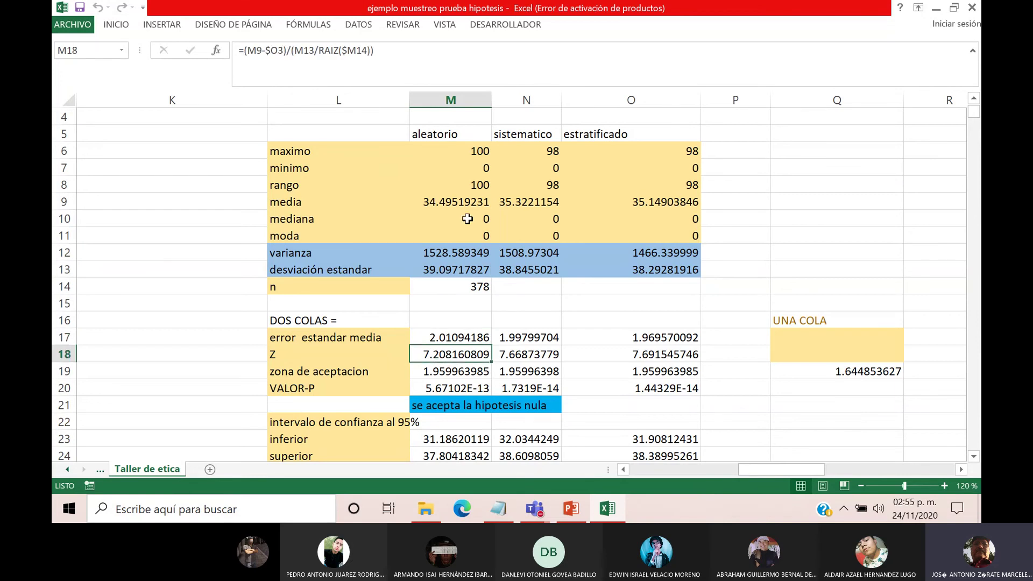
click(457, 269)
click(466, 204)
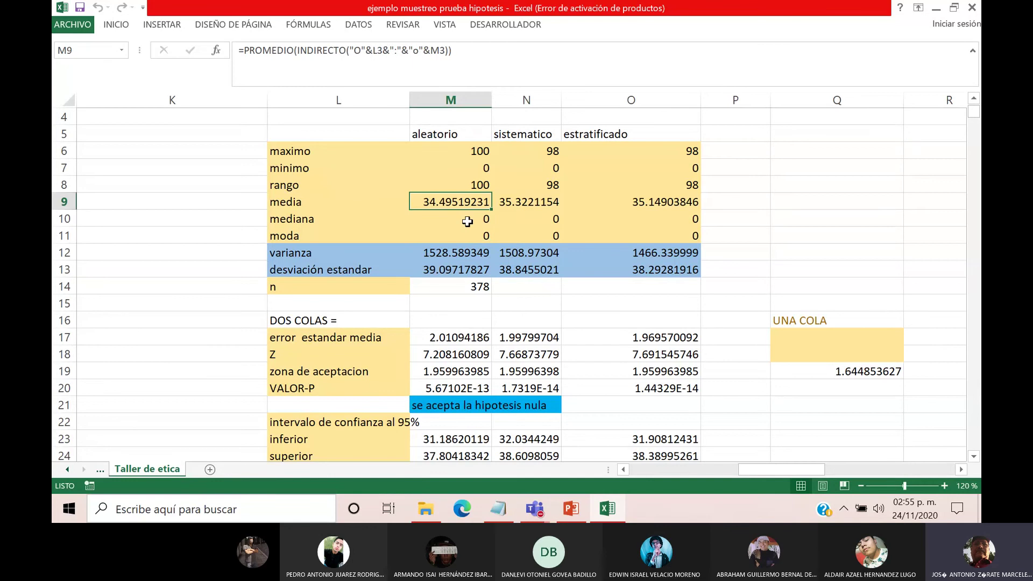
click(478, 264)
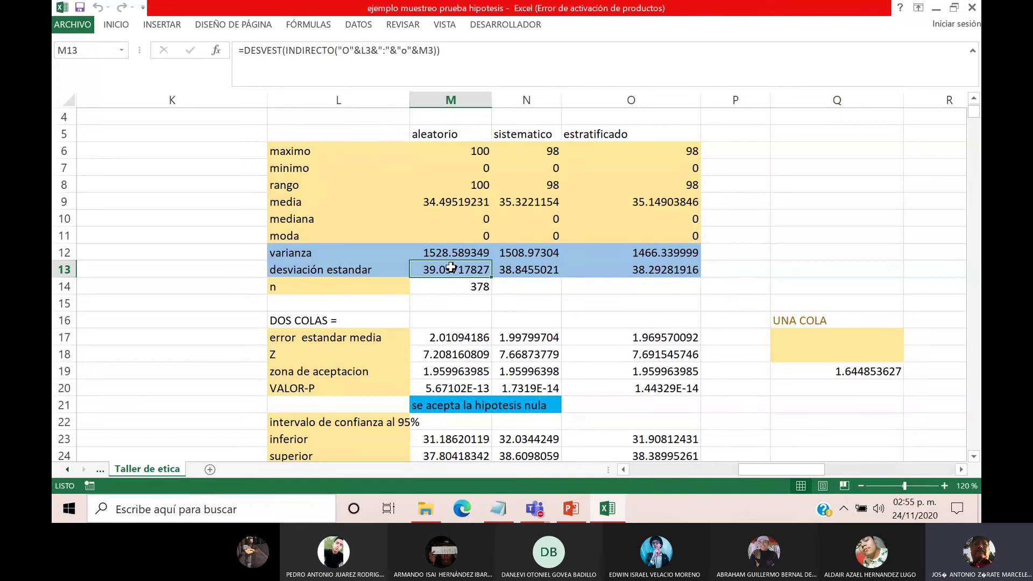
click(479, 203)
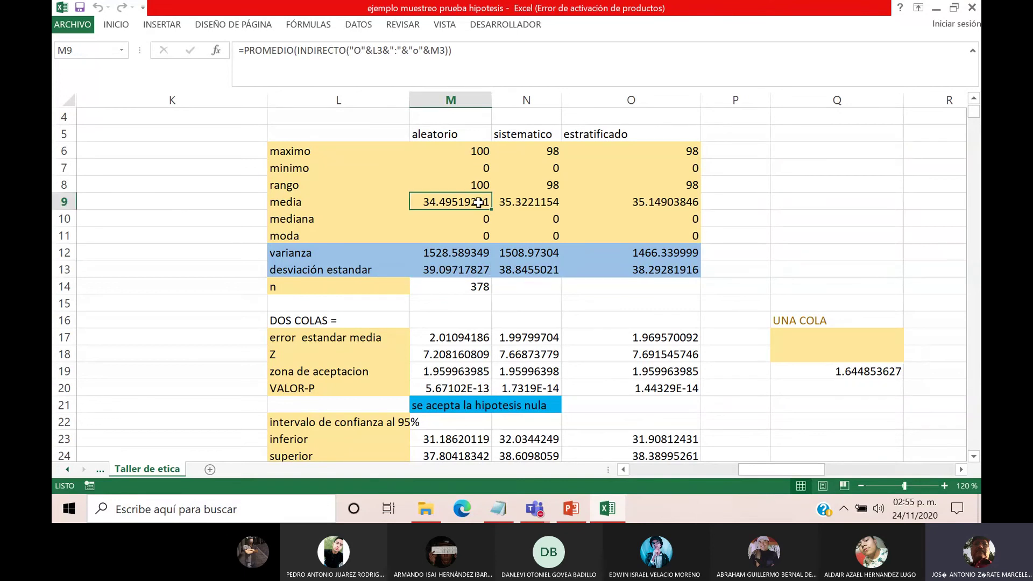
click(461, 270)
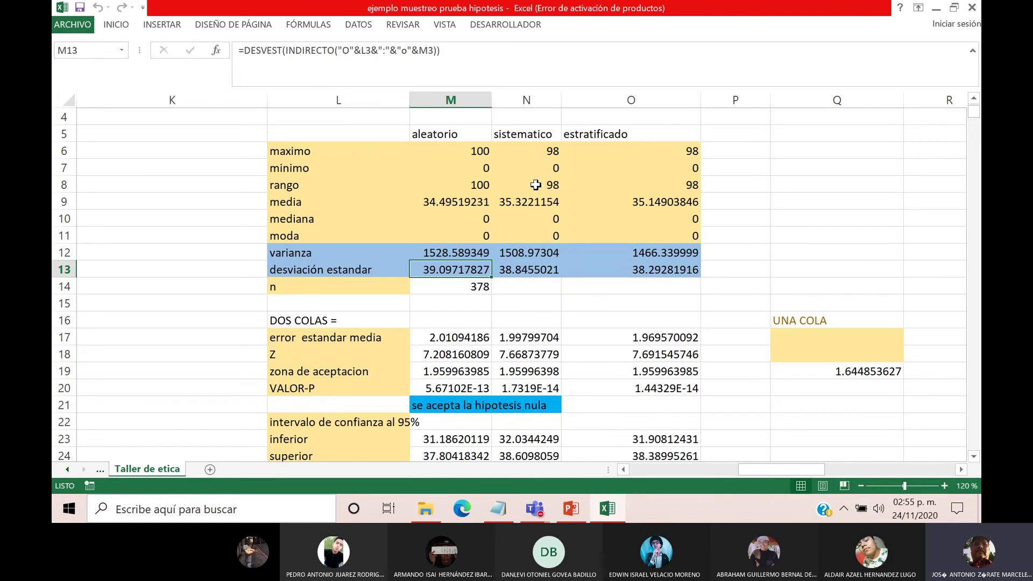
Review the DOS COLAS results in L15:O24, the confidence interval formula picture and the three confidence interval tables.
drag(306, 307, 661, 421)
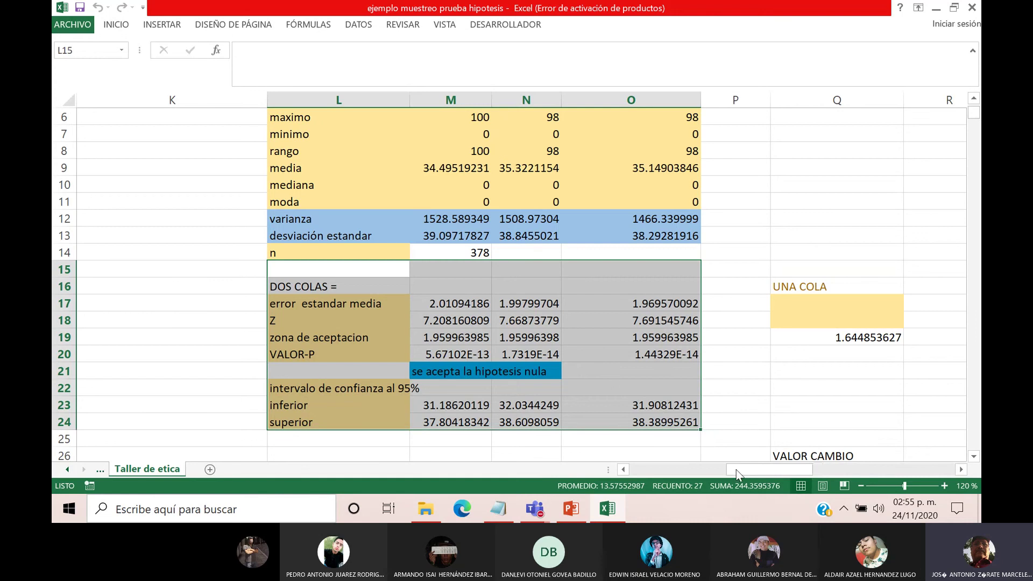
drag(737, 474, 891, 475)
click(593, 318)
scroll(602, 302, up, 2)
click(612, 176)
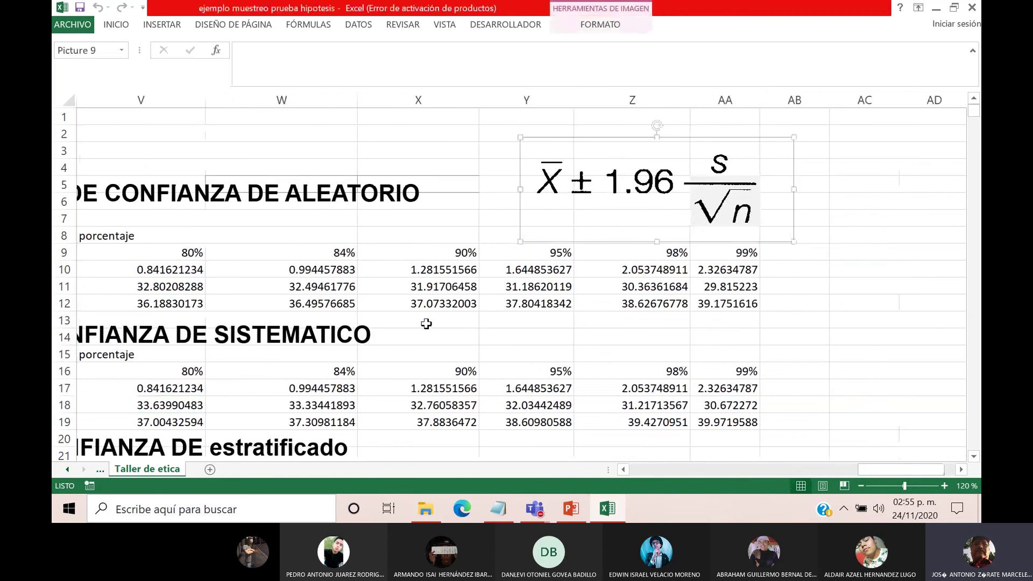
scroll(339, 323, down, 4)
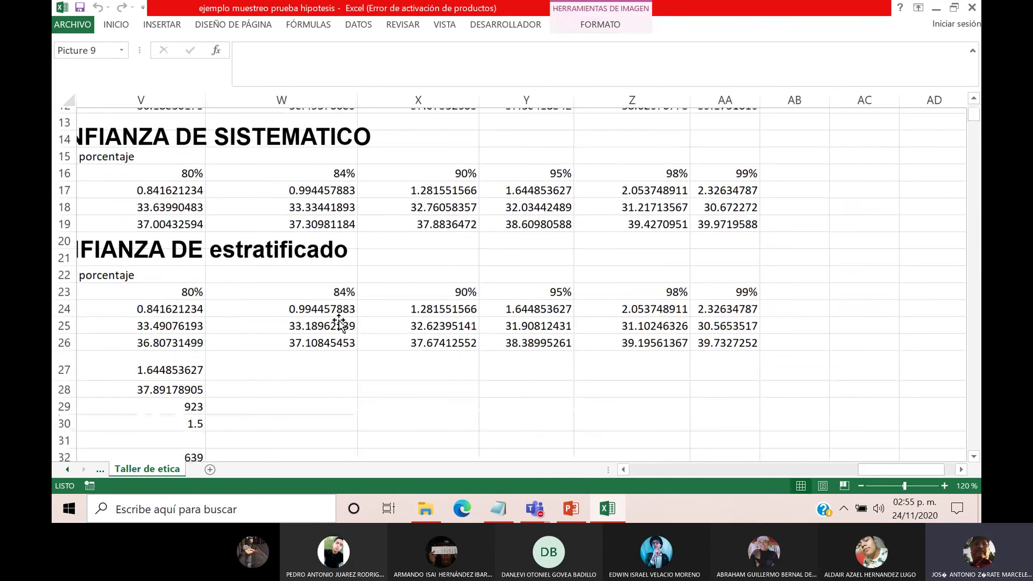
scroll(339, 323, down, 1)
Examine the Z formula in V27, the desviación estandar in V28 and the sample-size labels below the estratificado table.
click(170, 320)
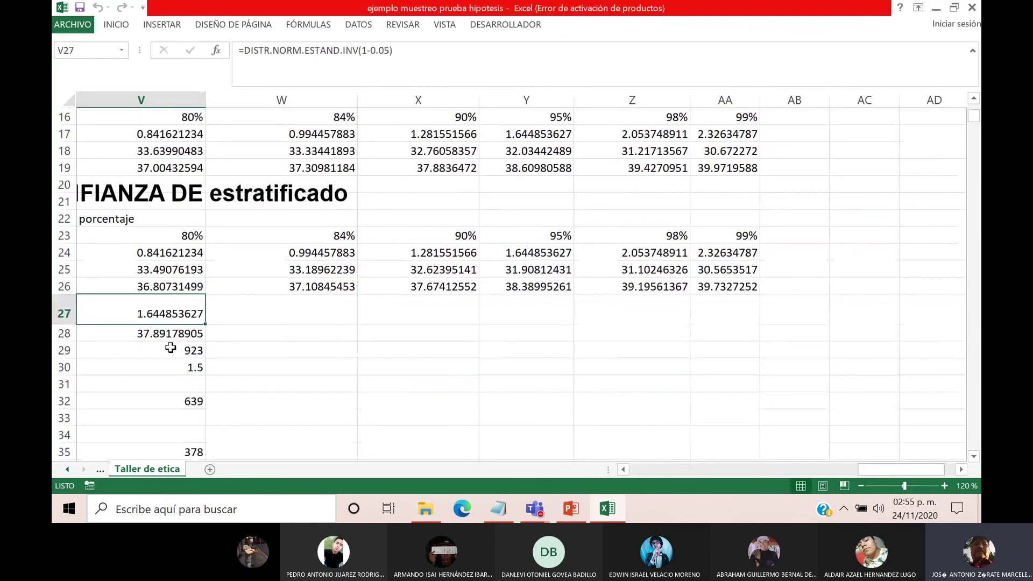
click(171, 335)
click(186, 318)
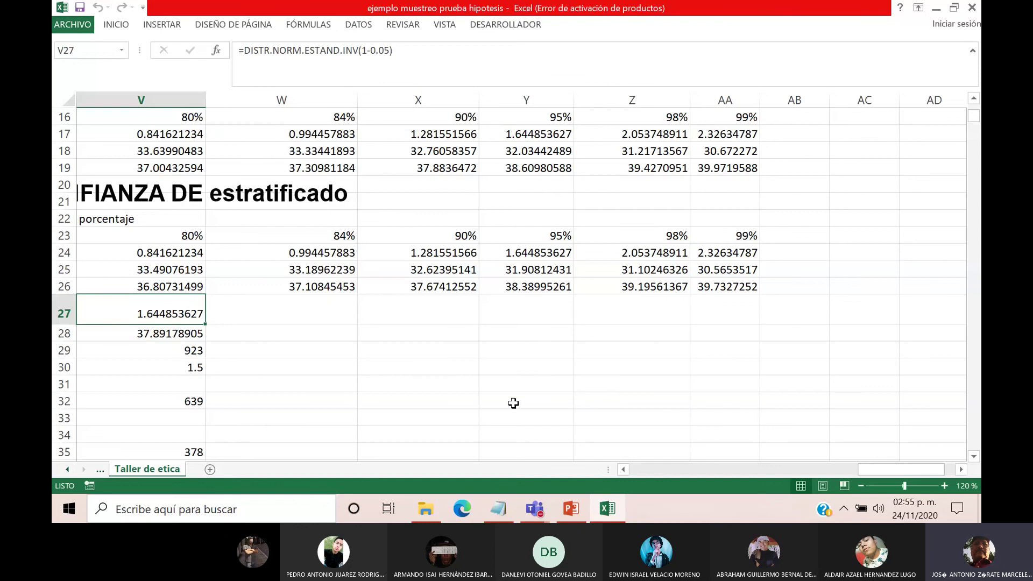
drag(863, 474, 851, 475)
click(232, 289)
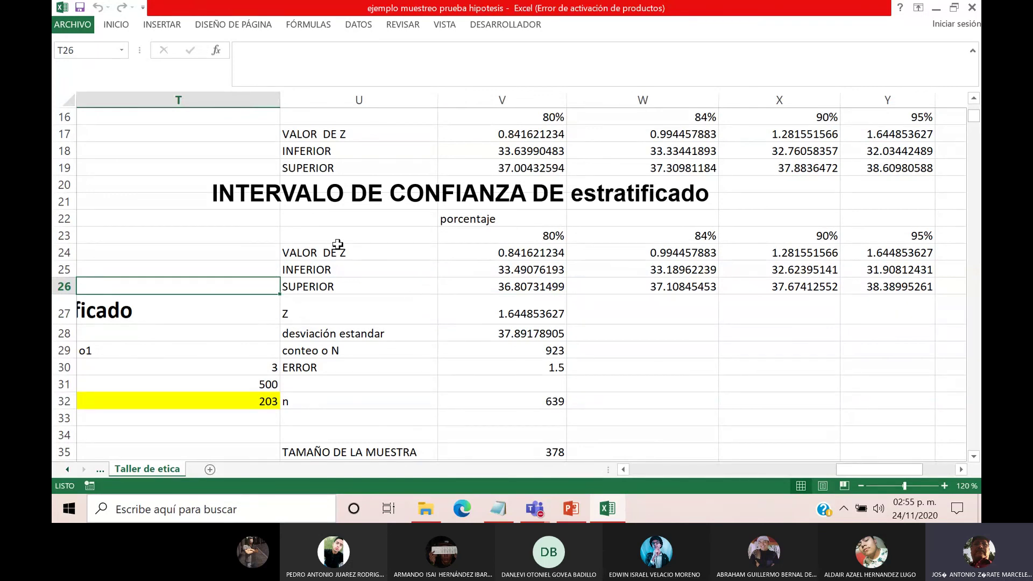
scroll(364, 294, up, 1)
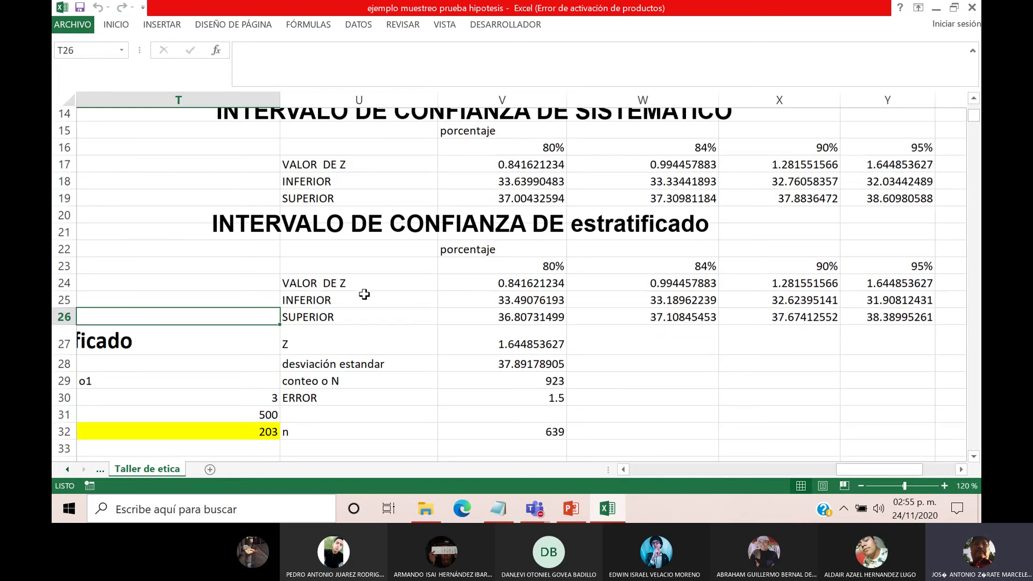
scroll(366, 293, down, 3)
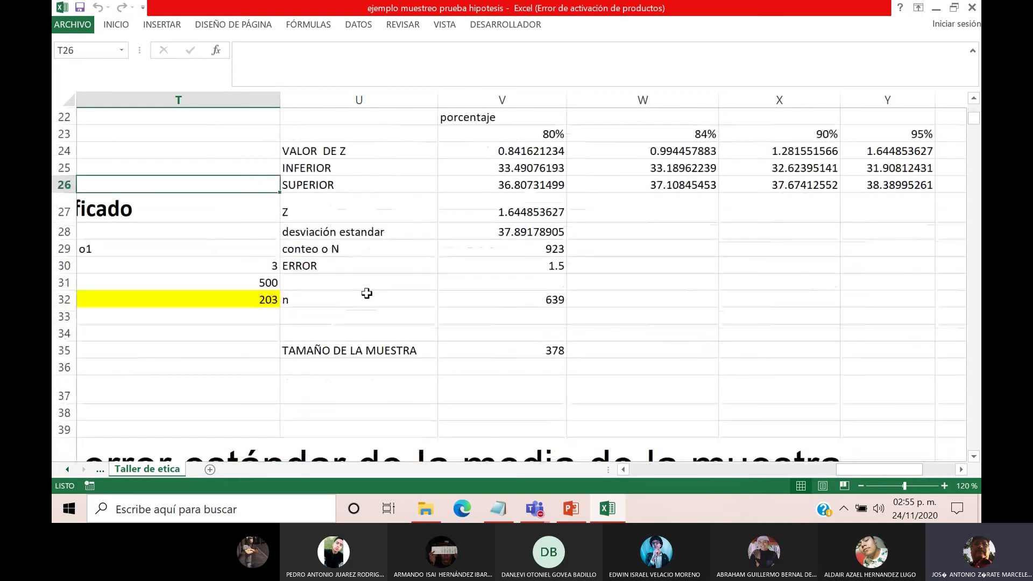
Close the workbook, saving its changes.
click(974, 7)
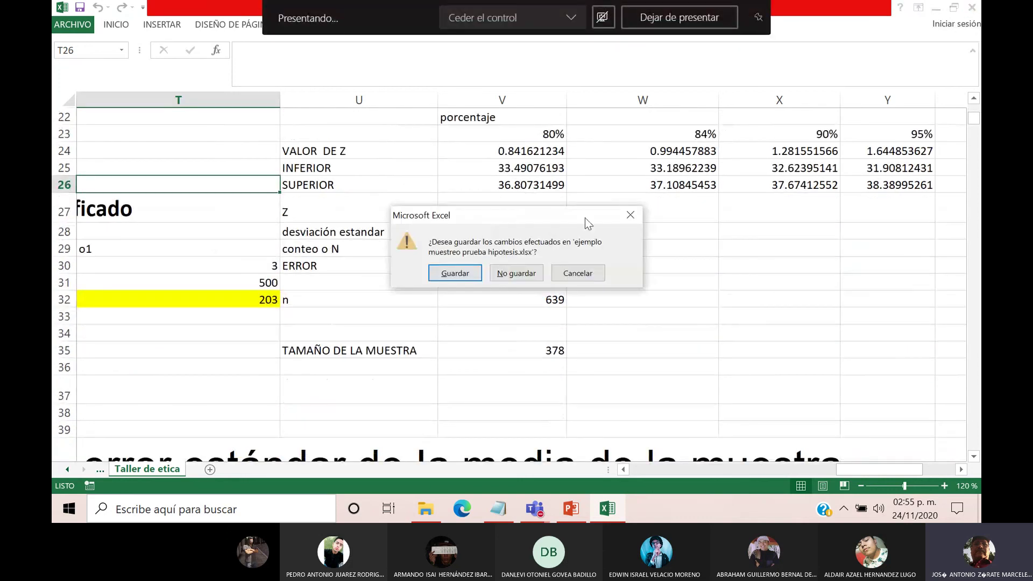
click(461, 276)
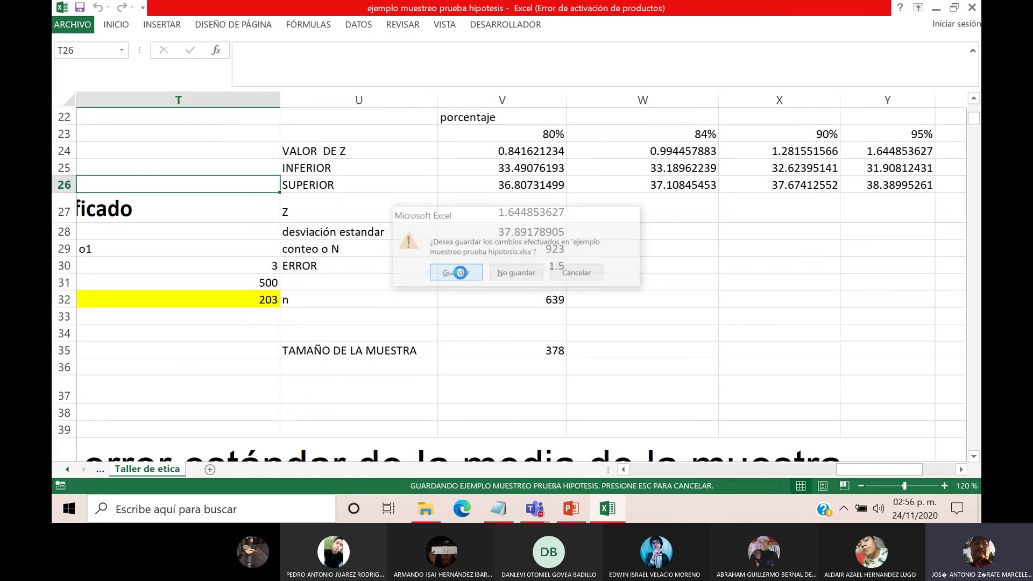
Switch to the Teams meeting window and open its list of additional meeting actions.
mouse_move(539, 514)
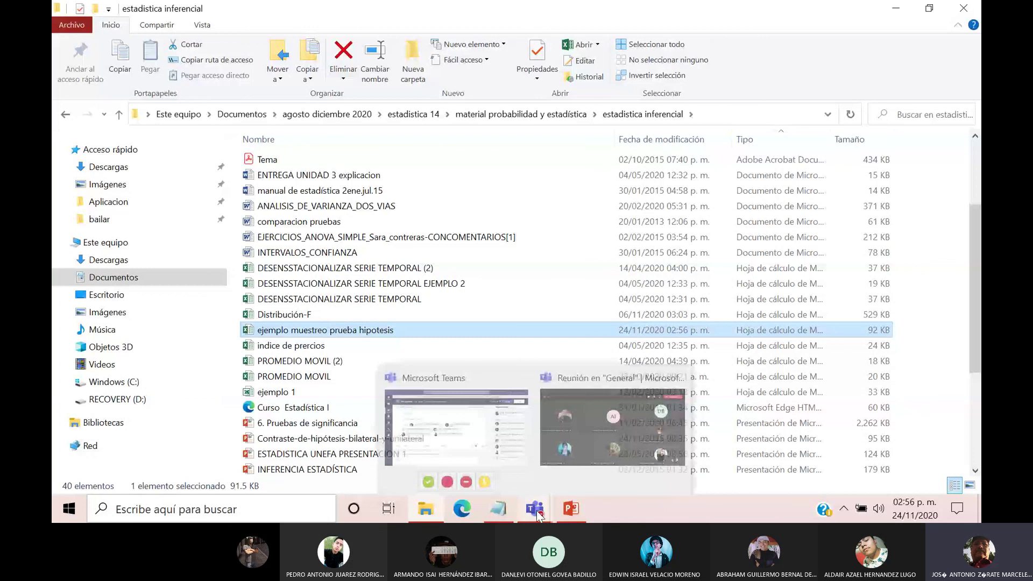
click(559, 428)
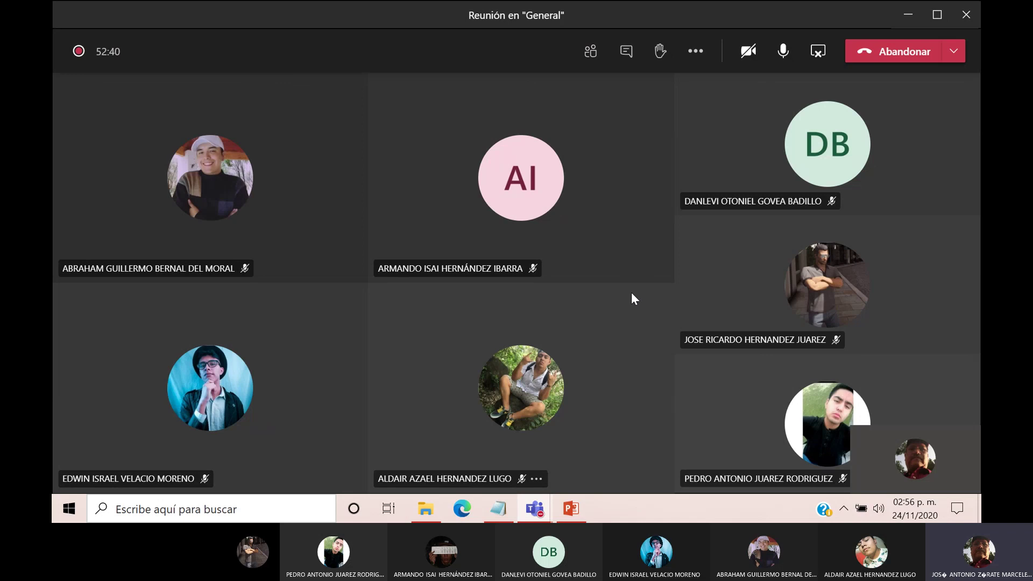
click(697, 52)
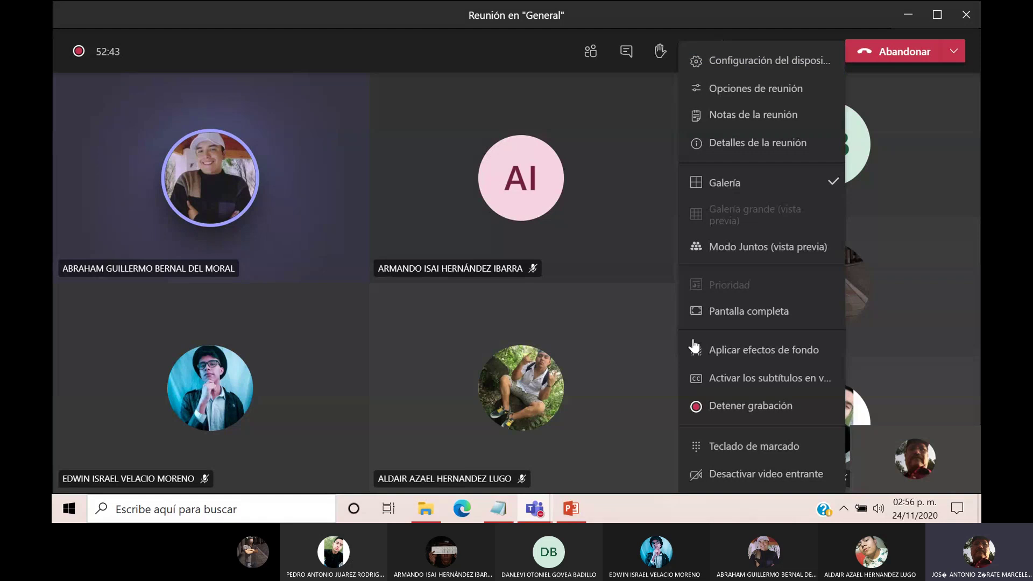